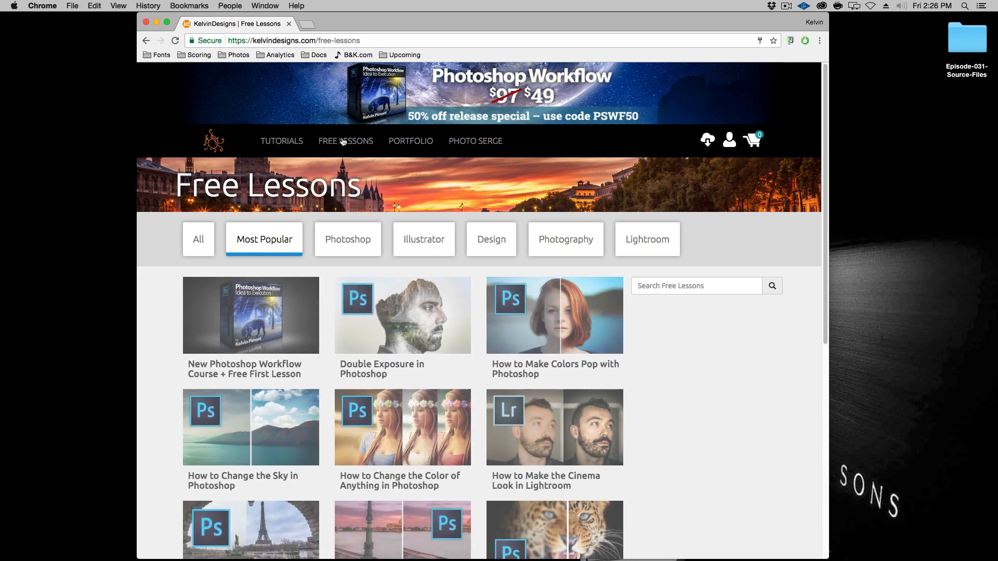
Open the Double Exposure in Photoshop free lesson and locate its source files download.
{"action": "left_click", "coordinate": [407, 324]}
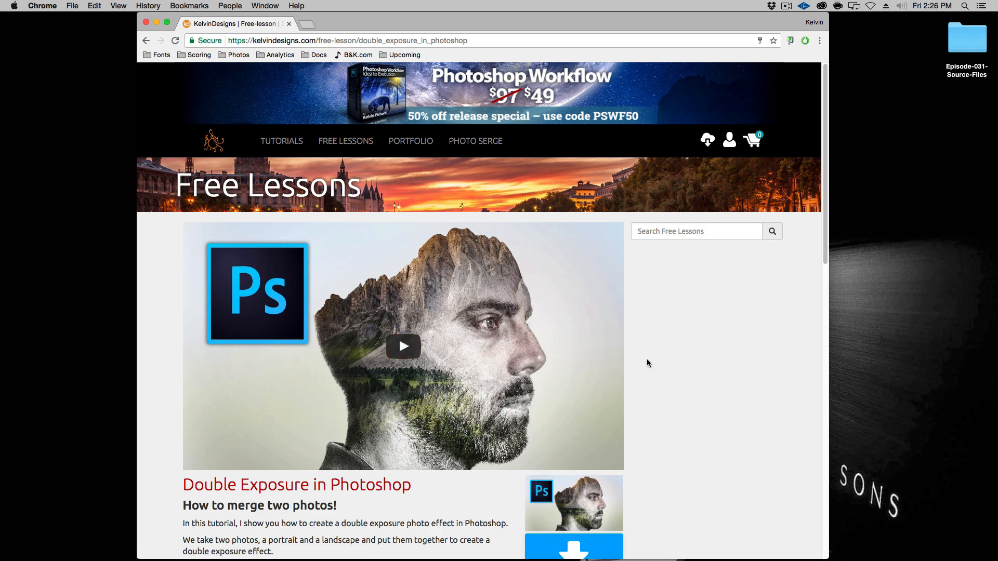
{"action": "scroll", "coordinate": [614, 360], "scroll_direction": "down", "scroll_amount": 2}
{"action": "scroll", "coordinate": [648, 357], "scroll_direction": "down", "scroll_amount": 1}
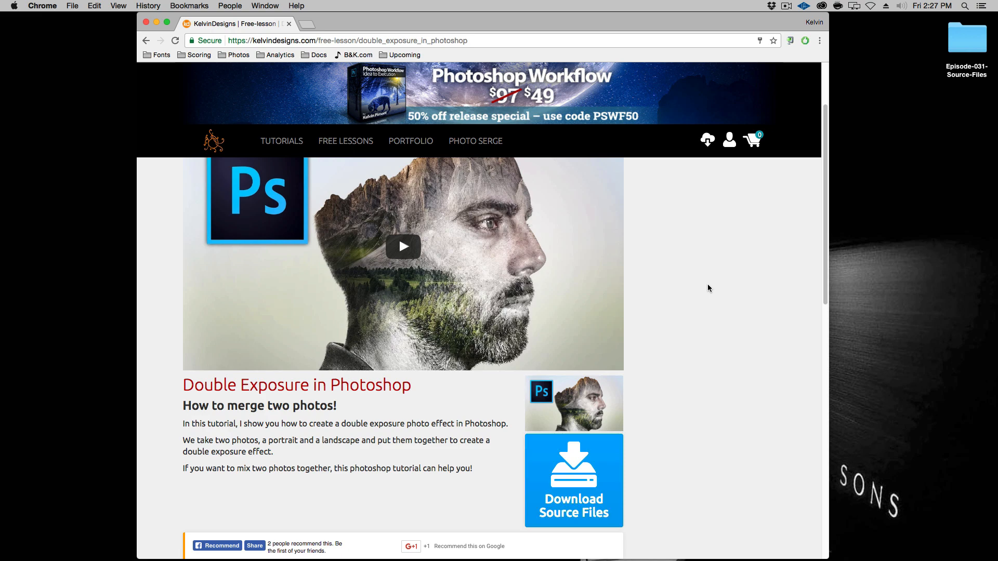
Minimize the browser window and open the Episode-031-Source-Files folder from the desktop.
{"action": "left_click", "coordinate": [156, 22]}
{"action": "left_click", "coordinate": [949, 40]}
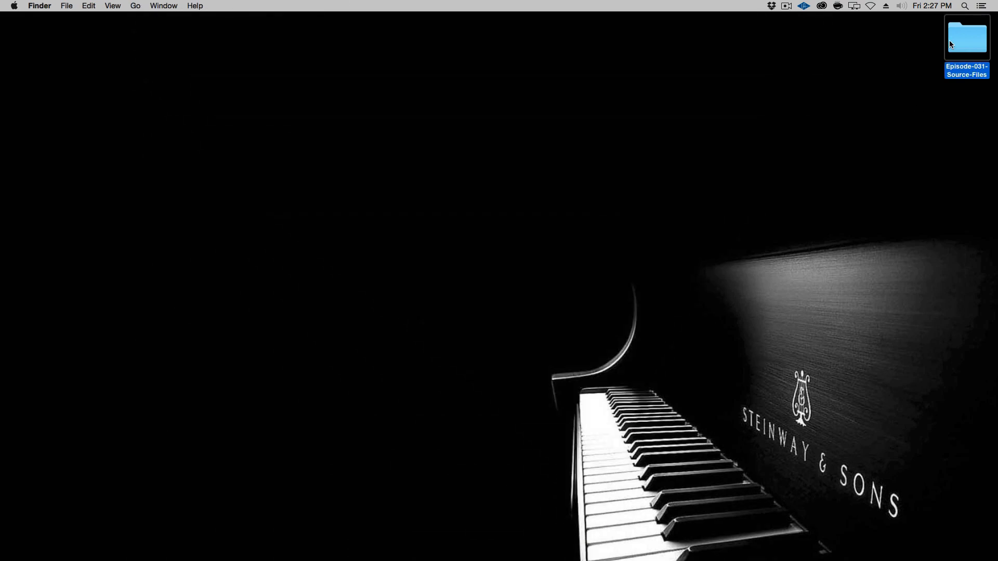
{"action": "double_click", "coordinate": [961, 36]}
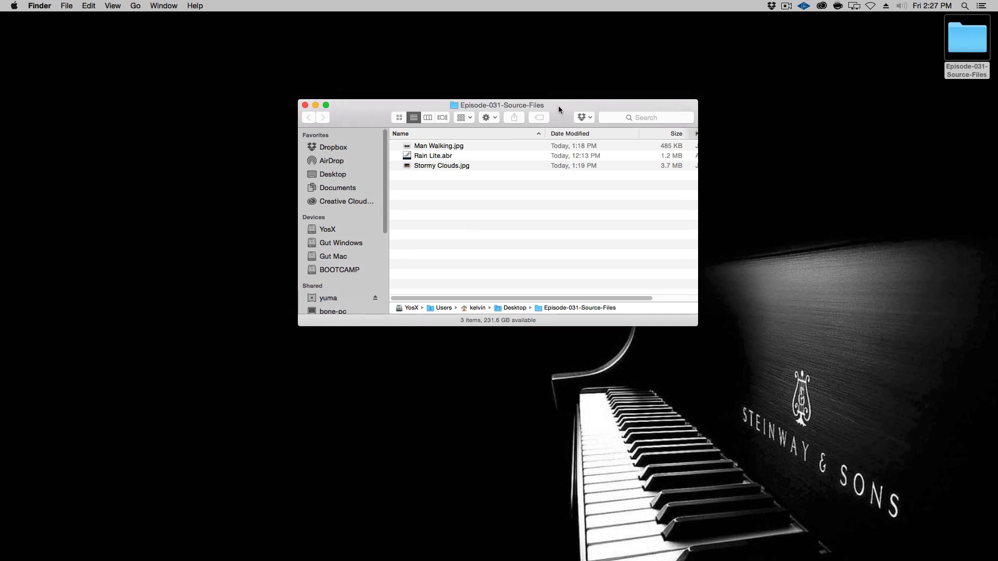
Open Man Walking.jpg and Stormy Clouds.jpg from the source folder in Photoshop.
{"action": "left_click", "coordinate": [475, 148]}
{"action": "left_click", "coordinate": [484, 167]}
{"action": "key", "text": "Up"}
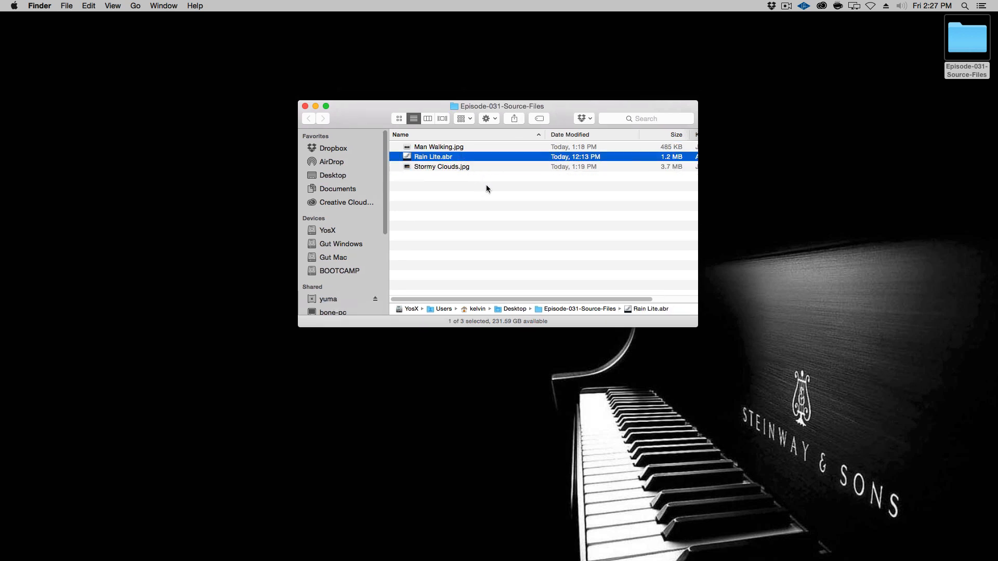
{"action": "left_click", "coordinate": [445, 150]}
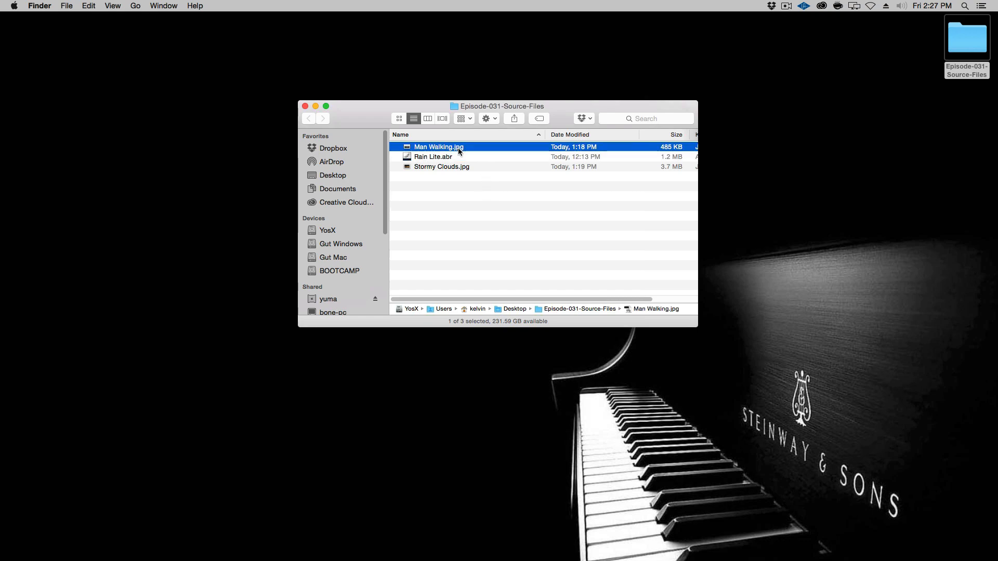
{"action": "double_click", "coordinate": [444, 150]}
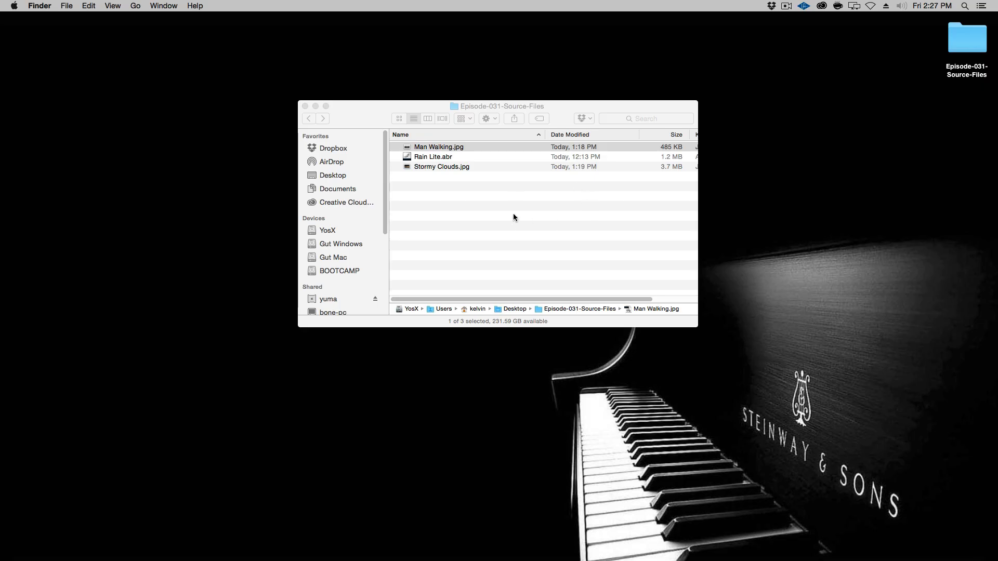
{"action": "left_click", "coordinate": [513, 214]}
{"action": "double_click", "coordinate": [452, 168]}
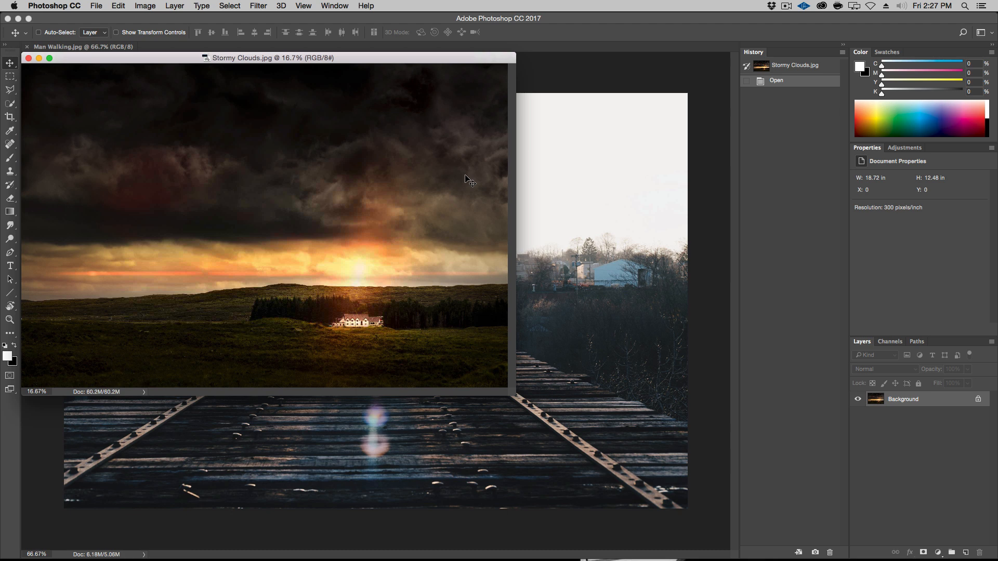
Bring the Stormy Clouds image into the Man Walking document as a new layer and reposition it over the photo.
{"action": "left_click_drag", "start_coordinate": [228, 59], "coordinate": [425, 92]}
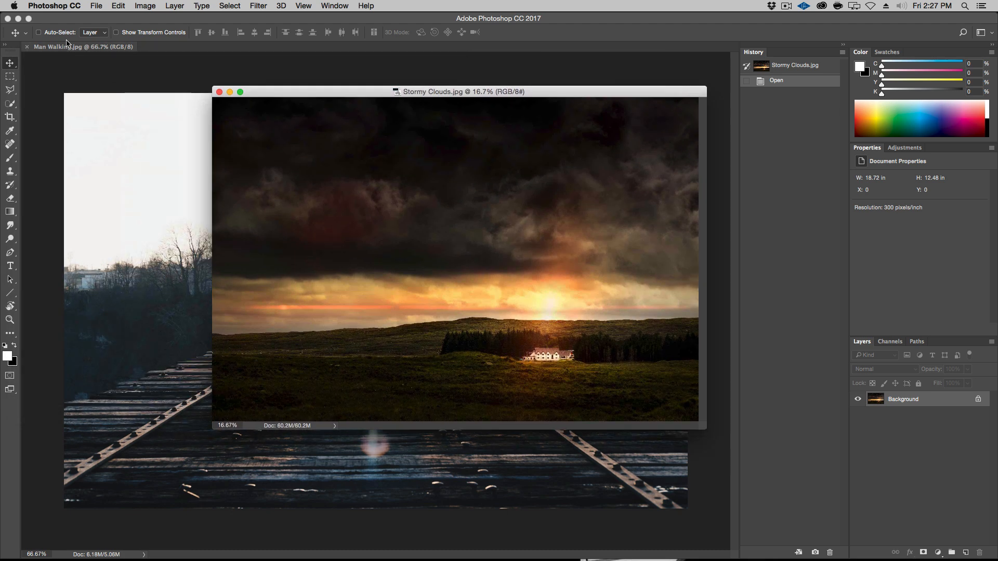
{"action": "left_click_drag", "start_coordinate": [304, 190], "coordinate": [148, 167]}
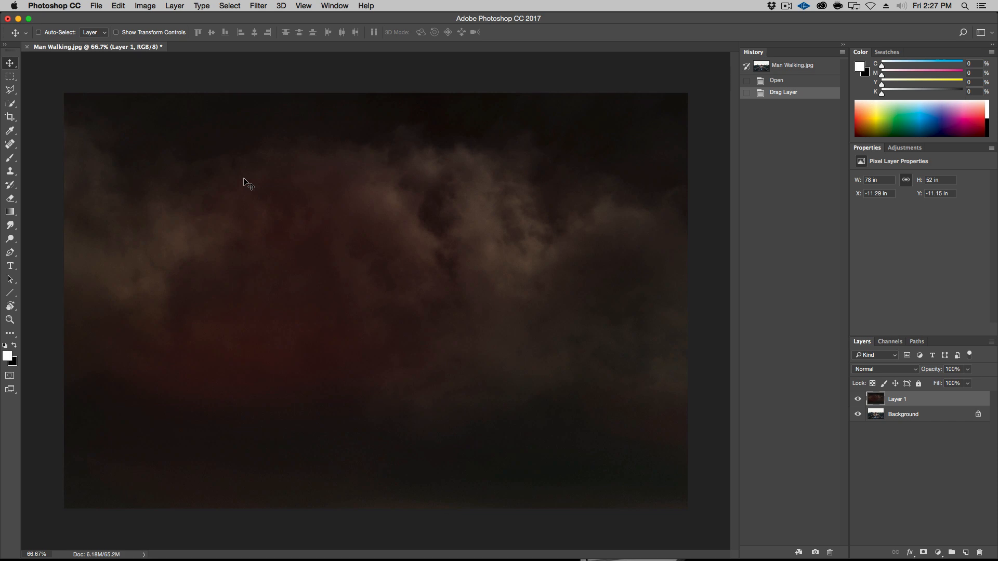
{"action": "left_click_drag", "start_coordinate": [537, 392], "coordinate": [405, 191]}
{"action": "left_click_drag", "start_coordinate": [472, 314], "coordinate": [364, 209]}
{"action": "key", "text": "super+minus"}
{"action": "key", "text": "super+minus"}
{"action": "key", "text": "super+minus"}
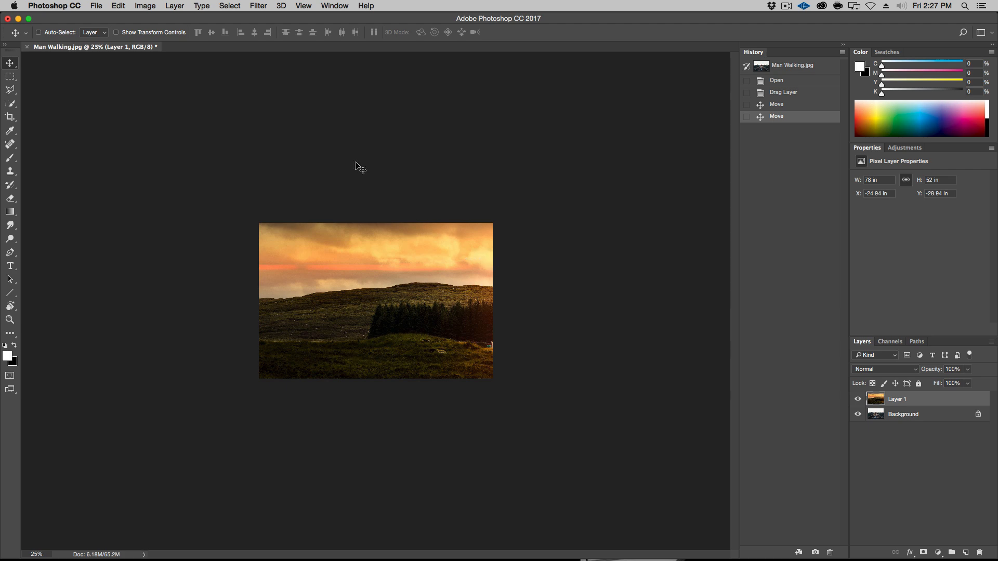
{"action": "left_click", "coordinate": [146, 6]}
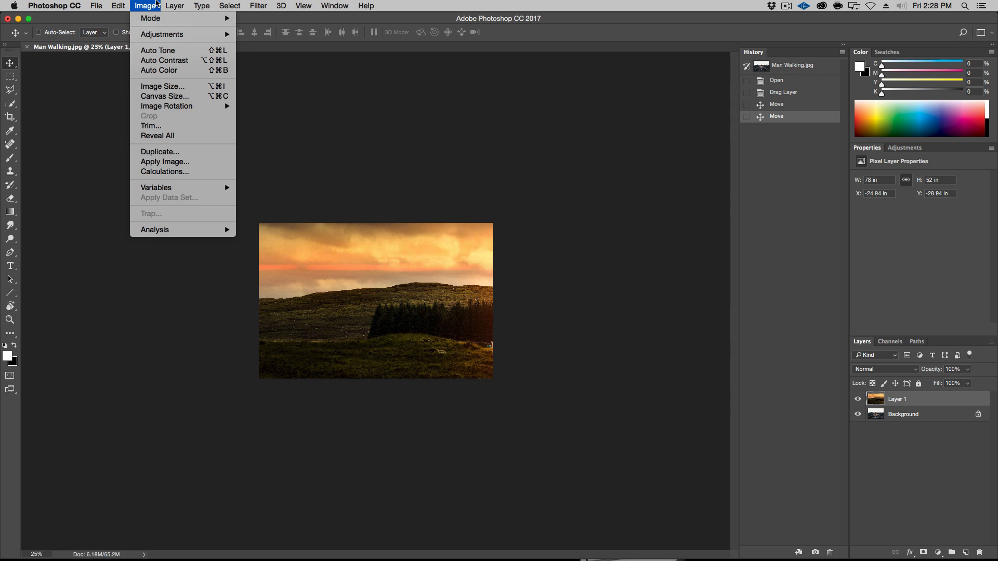
{"action": "mouse_move", "coordinate": [118, 6]}
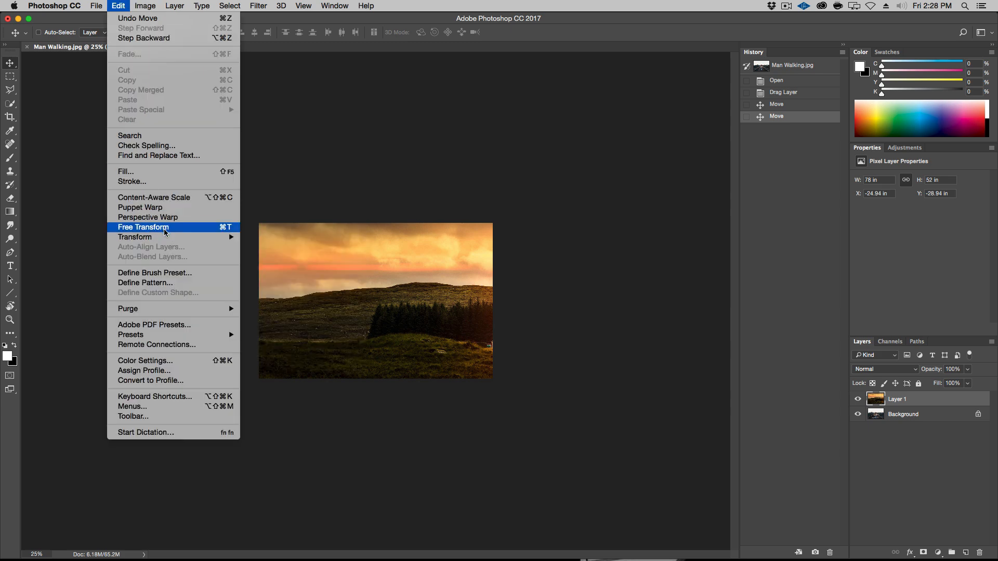
{"action": "left_click", "coordinate": [226, 228]}
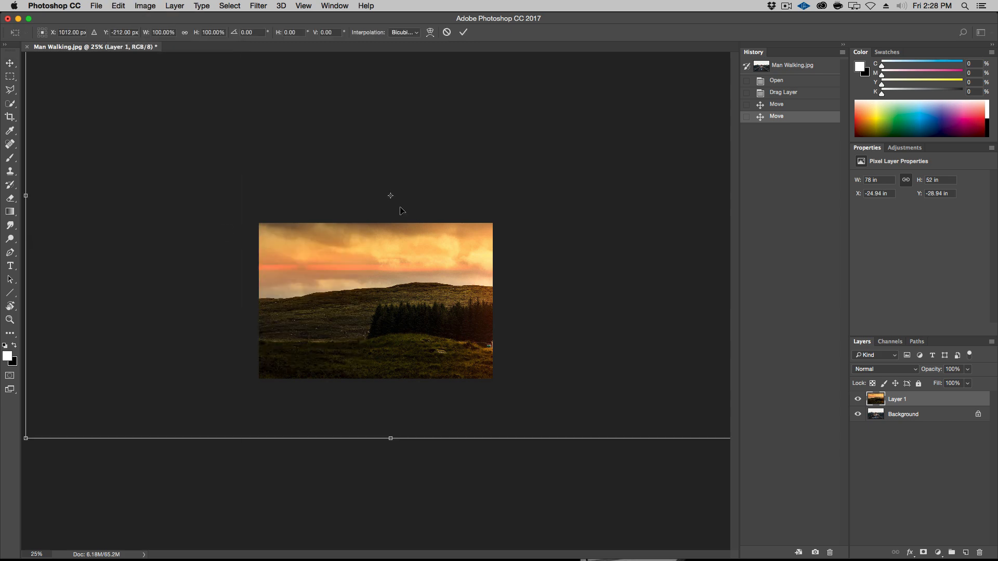
{"action": "left_click_drag", "start_coordinate": [626, 226], "coordinate": [524, 278]}
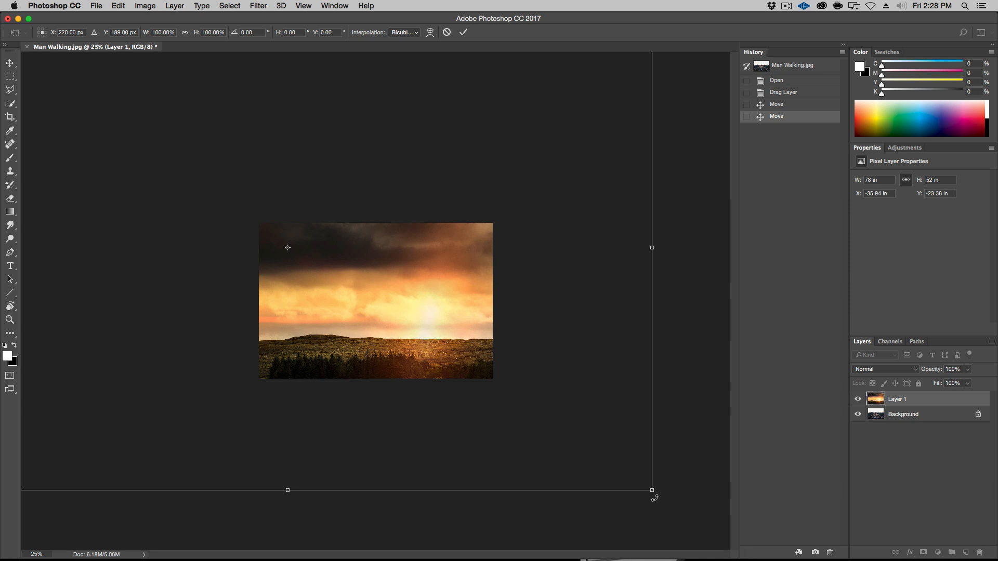
{"action": "left_click_drag", "start_coordinate": [650, 491], "coordinate": [287, 257]}
{"action": "left_click_drag", "start_coordinate": [229, 185], "coordinate": [493, 322]}
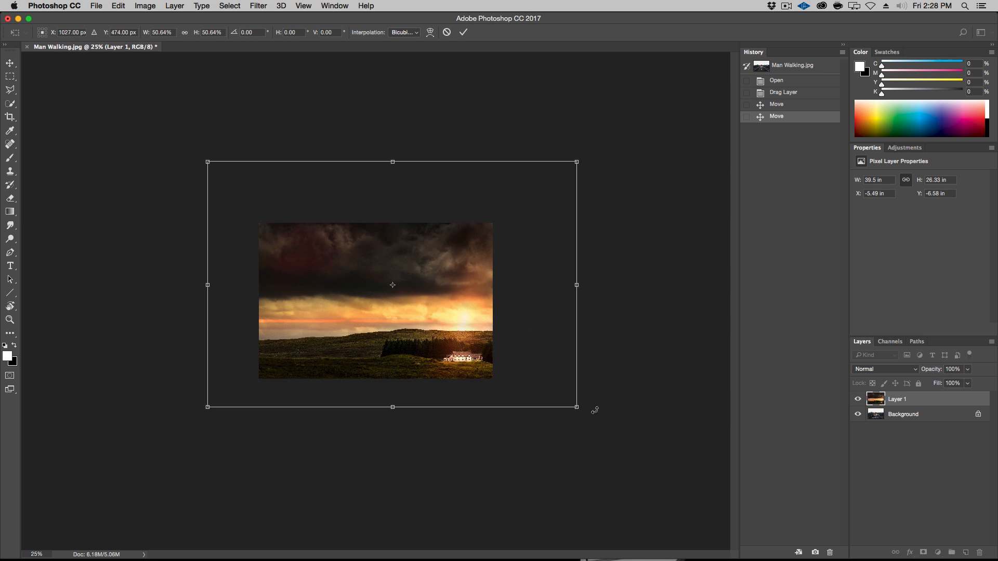
{"action": "left_click_drag", "start_coordinate": [544, 376], "coordinate": [475, 356]}
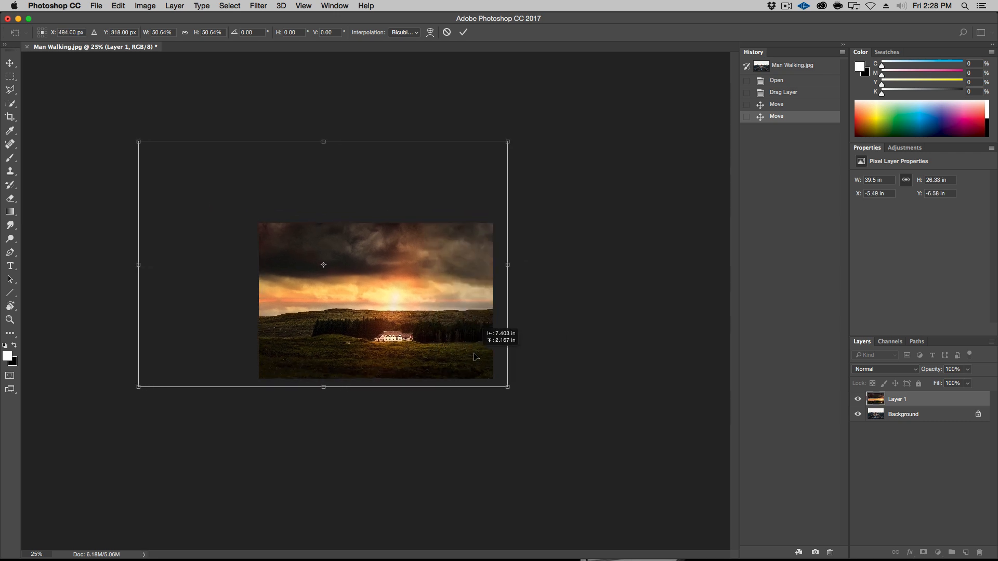
{"action": "key", "text": "Escape"}
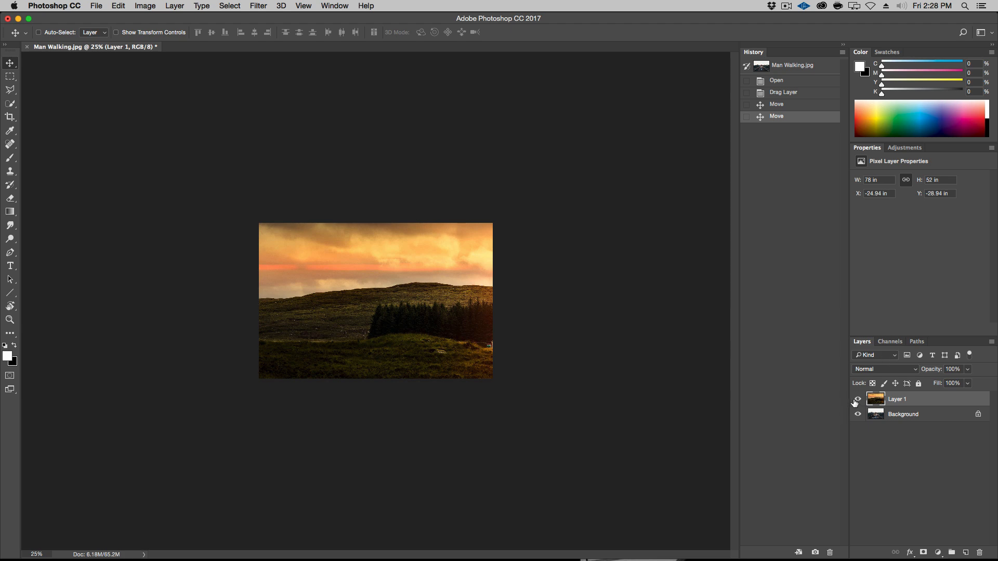
Rename the stormy clouds layer as Sky and set its blend mode to Multiply.
{"action": "double_click", "coordinate": [899, 398]}
{"action": "type", "text": "Sky"}
{"action": "key", "text": "Return"}
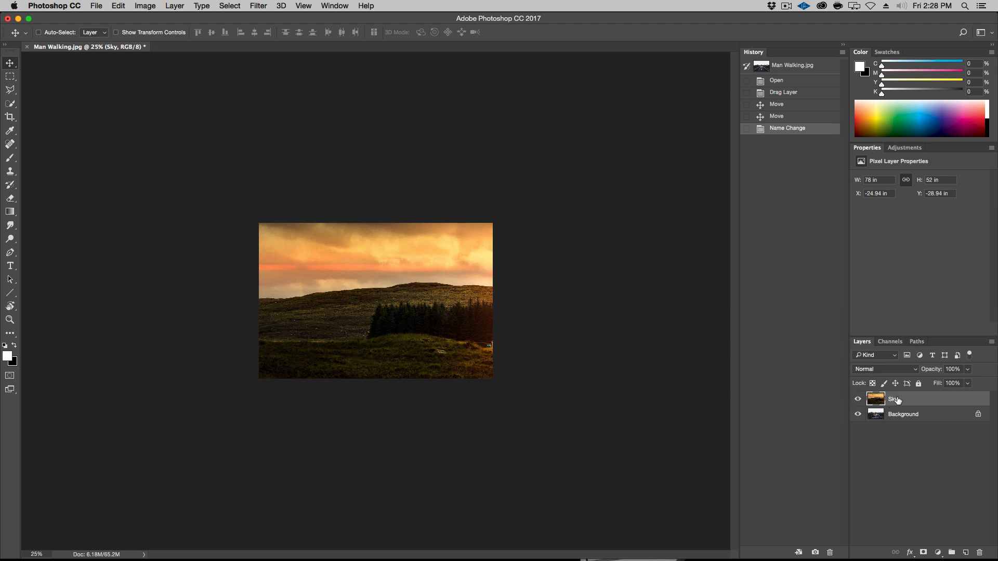
{"action": "left_click", "coordinate": [894, 369]}
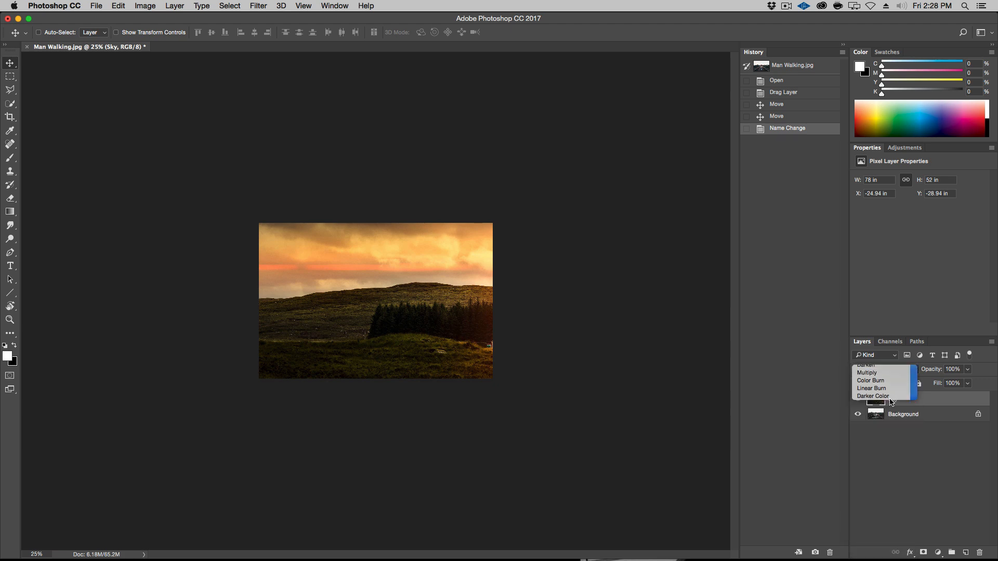
{"action": "left_click", "coordinate": [873, 377]}
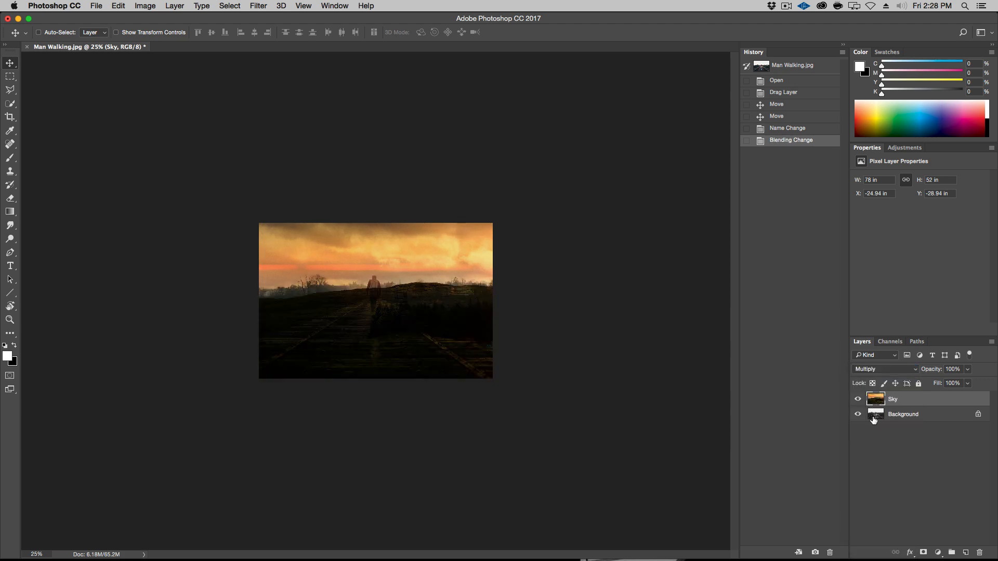
Move the Sky layer so the sun sits behind the walking man's head, comparing it with the original photo.
{"action": "mouse_move", "coordinate": [382, 286]}
{"action": "left_mouse_down"}
{"action": "mouse_move", "coordinate": [223, 277]}
{"action": "mouse_move", "coordinate": [218, 287]}
{"action": "mouse_move", "coordinate": [373, 283]}
{"action": "left_mouse_up"}
{"action": "left_click", "coordinate": [857, 399]}
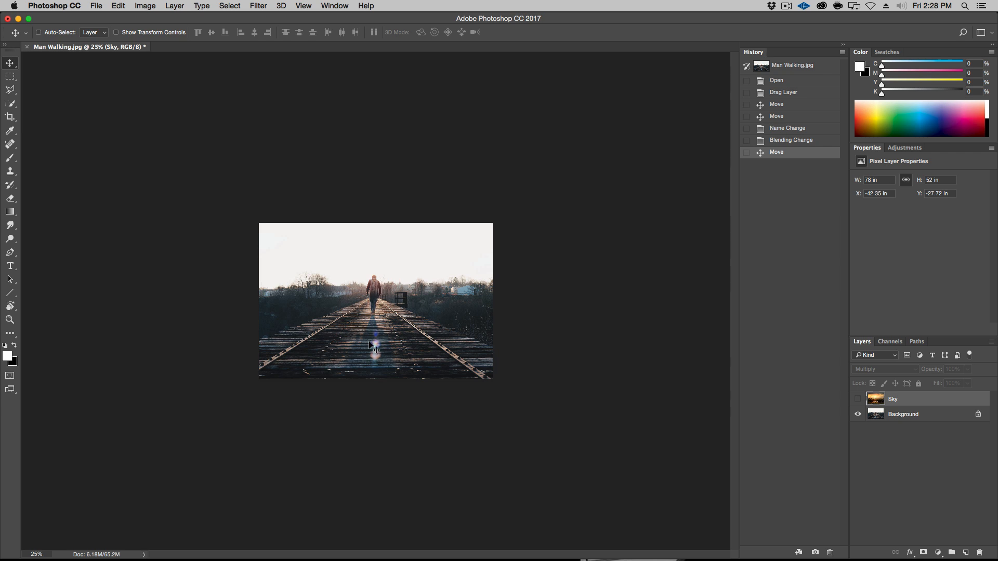
{"action": "left_click", "coordinate": [857, 400]}
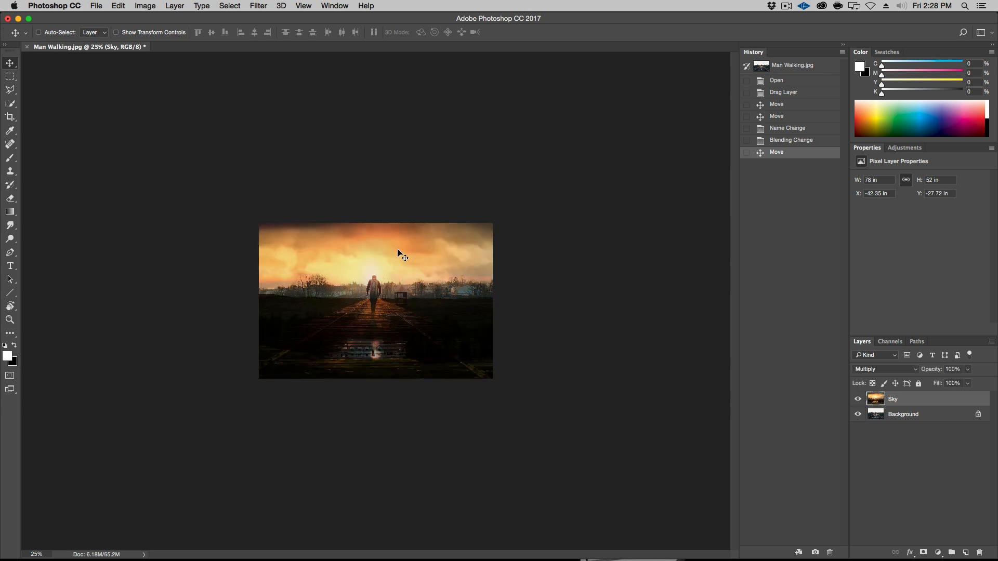
Free Transform the Sky layer, placing the reference point on the walking man and scaling proportionally to about 55%.
{"action": "left_click", "coordinate": [118, 6]}
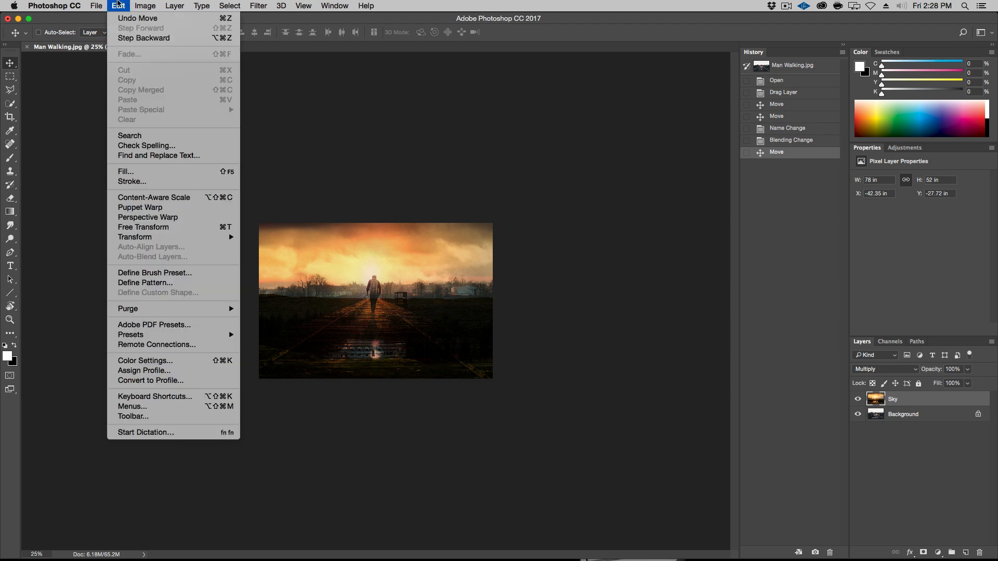
{"action": "left_click", "coordinate": [155, 229]}
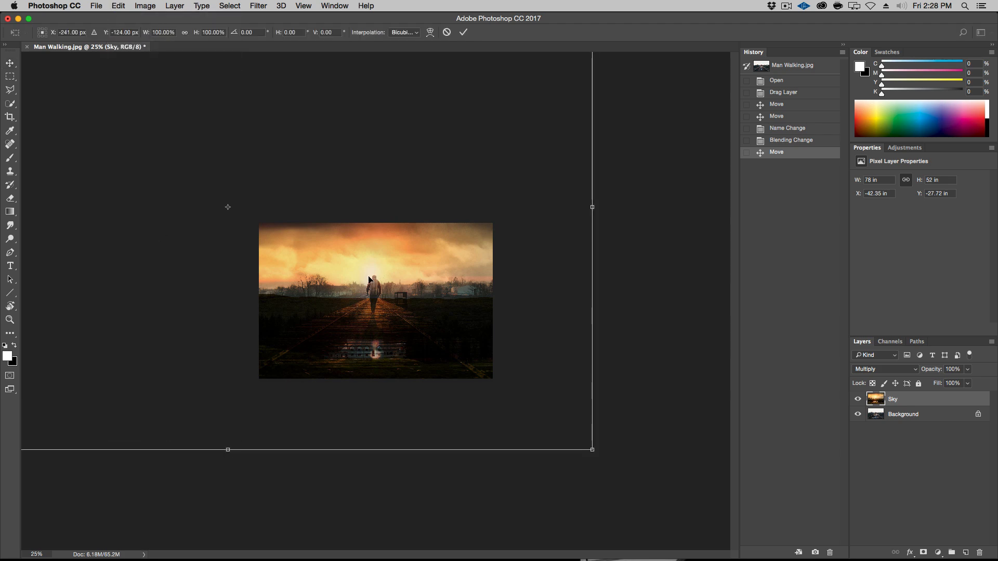
{"action": "left_click_drag", "start_coordinate": [372, 282], "coordinate": [373, 282]}
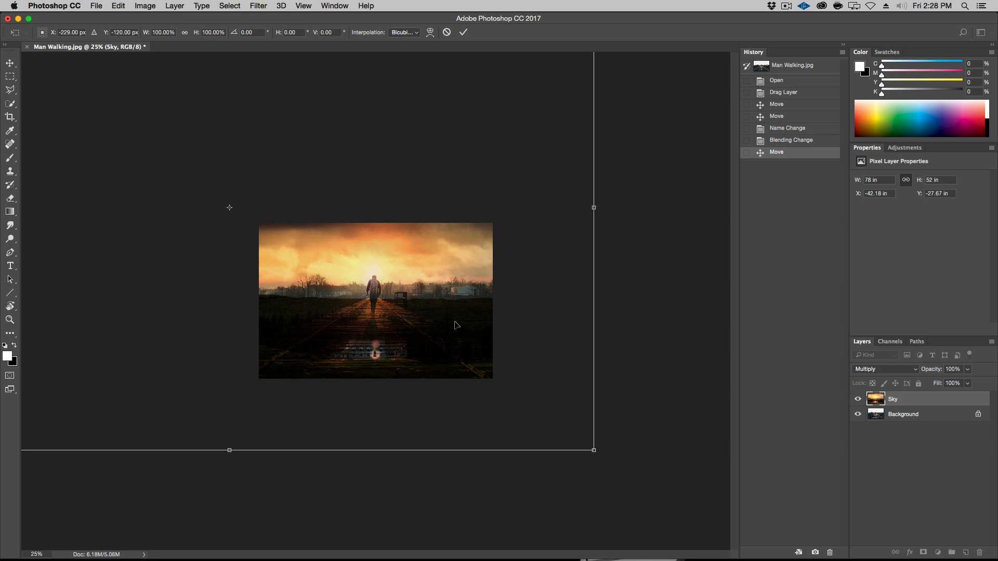
{"action": "key", "text": "super+minus"}
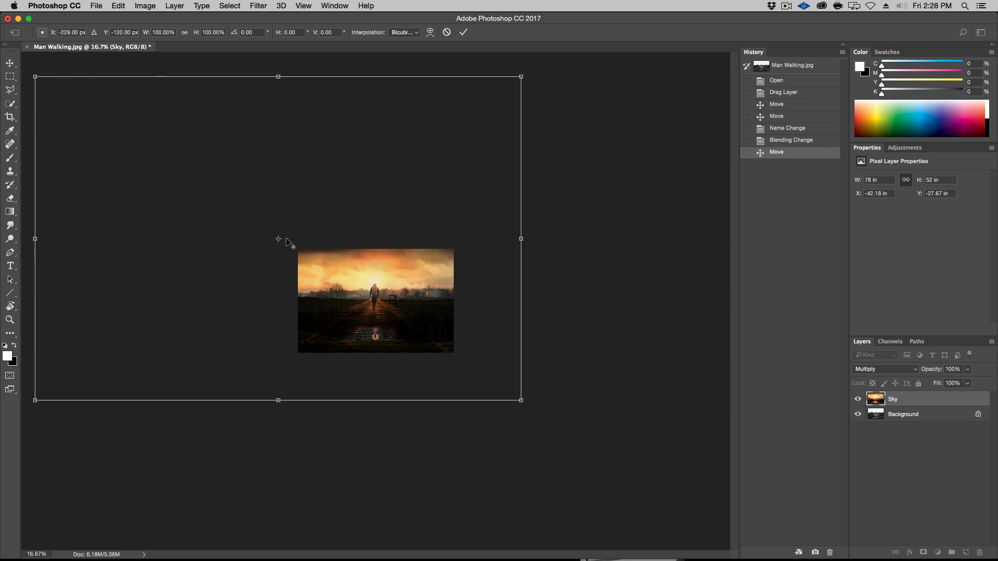
{"action": "mouse_move", "coordinate": [518, 398]}
{"action": "left_mouse_down"}
{"action": "mouse_move", "coordinate": [472, 367]}
{"action": "mouse_move", "coordinate": [544, 409]}
{"action": "mouse_move", "coordinate": [523, 395]}
{"action": "left_mouse_up"}
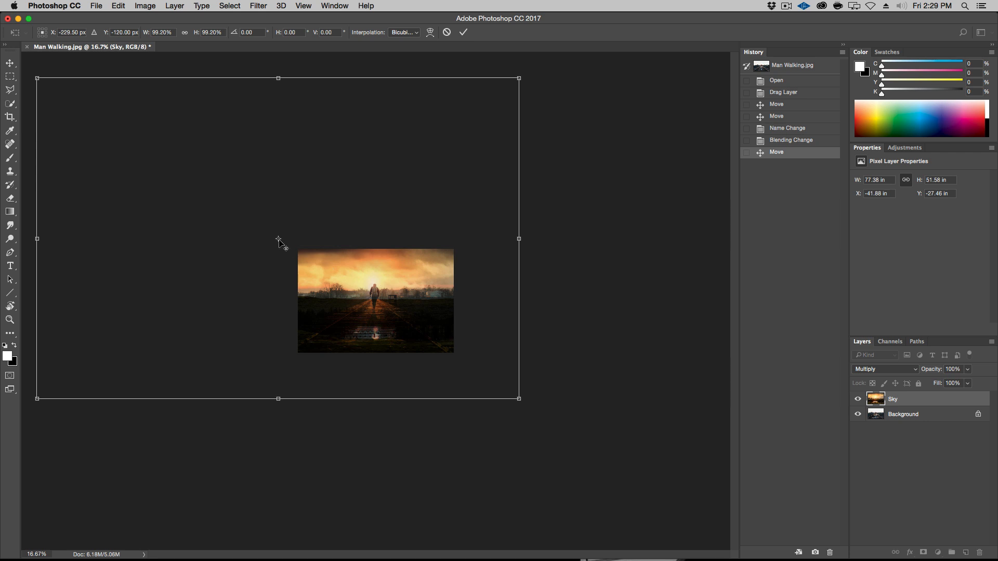
{"action": "left_click_drag", "start_coordinate": [278, 238], "coordinate": [377, 289]}
{"action": "left_click_drag", "start_coordinate": [518, 399], "coordinate": [451, 354]}
Fine-tune the scaled Sky layer's position so the sun stays behind the man, and apply the transform.
{"action": "left_click_drag", "start_coordinate": [420, 300], "coordinate": [423, 310]}
{"action": "key", "text": "Up"}
{"action": "key", "text": "Up"}
{"action": "key", "text": "Up"}
{"action": "key", "text": "Up"}
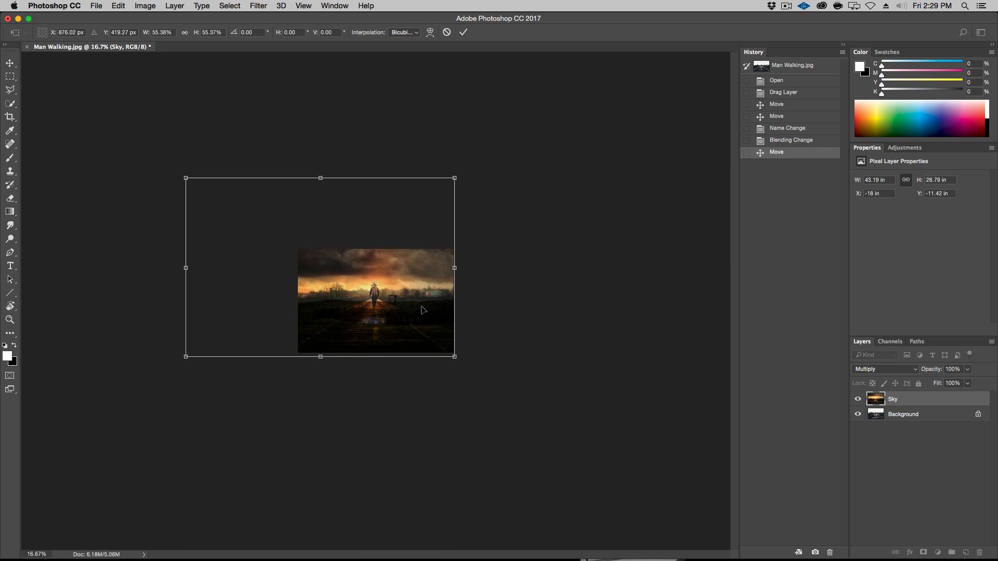
{"action": "key", "text": "Left"}
{"action": "key", "text": "Left"}
{"action": "key", "text": "Up"}
{"action": "key", "text": "Right"}
{"action": "key", "text": "Right"}
{"action": "key", "text": "Right"}
{"action": "key", "text": "Right"}
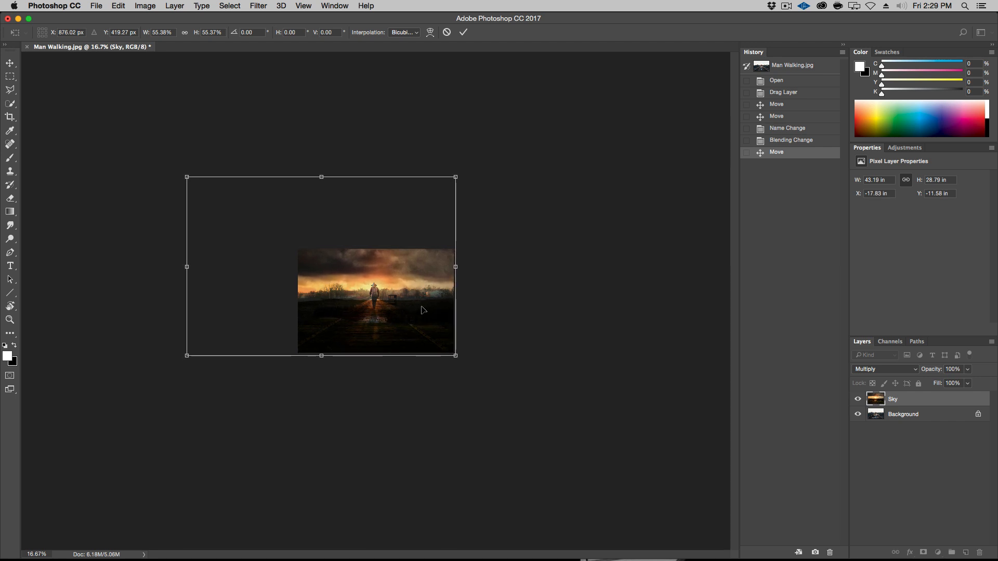
{"action": "key", "text": "Down"}
{"action": "key", "text": "super+equal"}
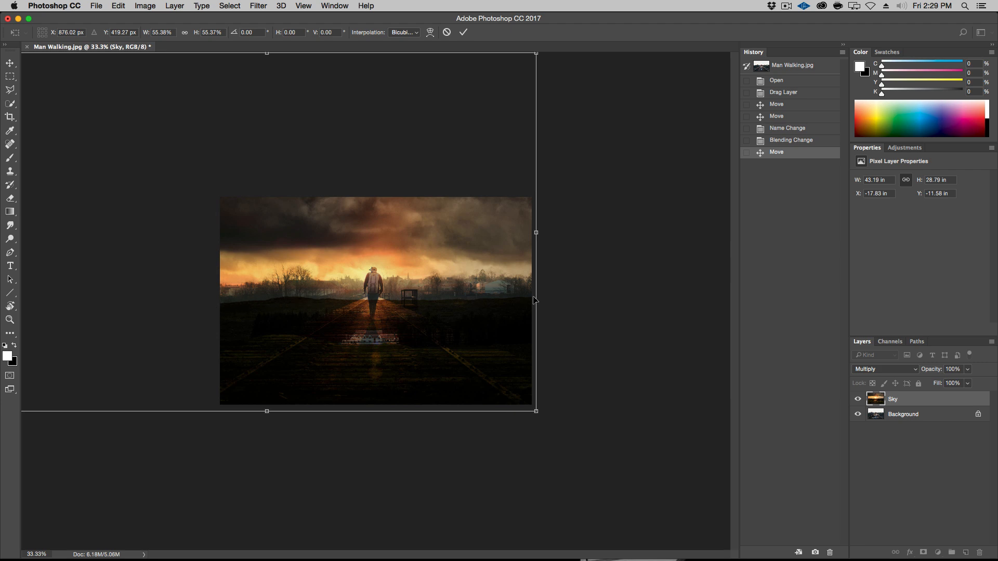
{"action": "key", "text": "Return"}
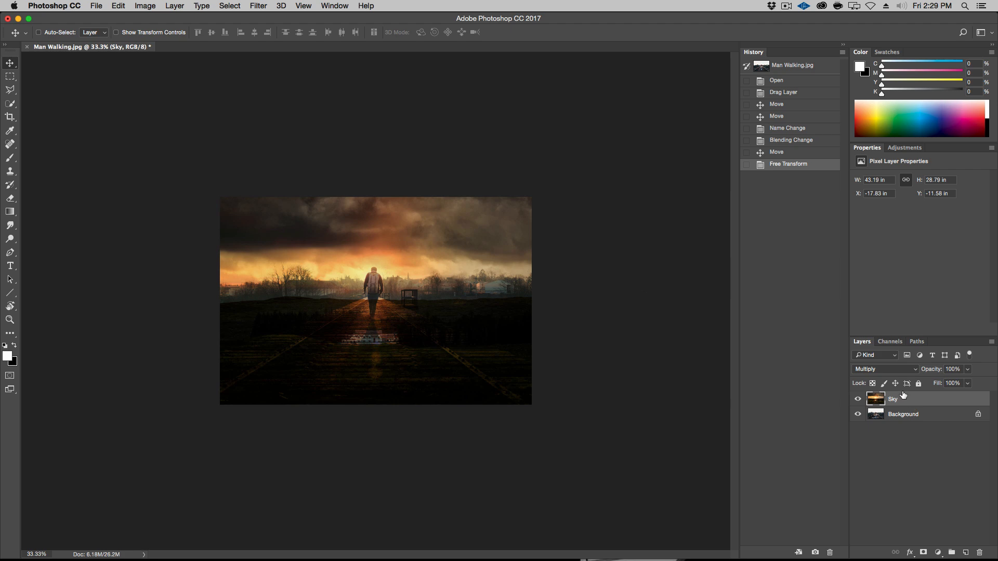
Compare the photo with and without the Sky layer and add a black layer mask that hides the whole layer.
{"action": "left_click", "coordinate": [857, 399]}
{"action": "left_click", "coordinate": [857, 399]}
{"action": "left_click", "coordinate": [923, 553], "text": "alt"}
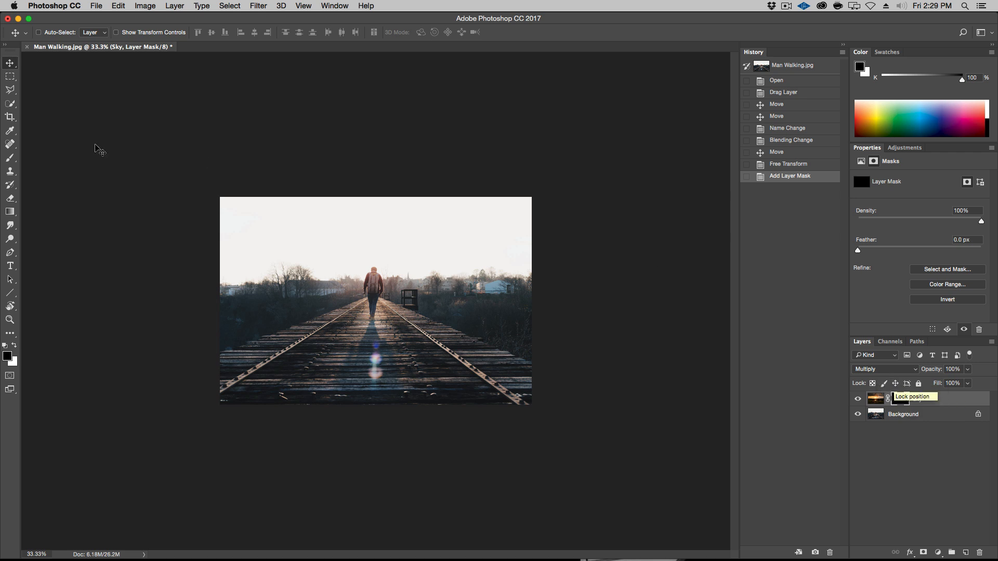
Set up the Brush tool with white as the foreground colour and a soft round tip, 396 px in size with 0% hardness.
{"action": "left_click", "coordinate": [11, 158]}
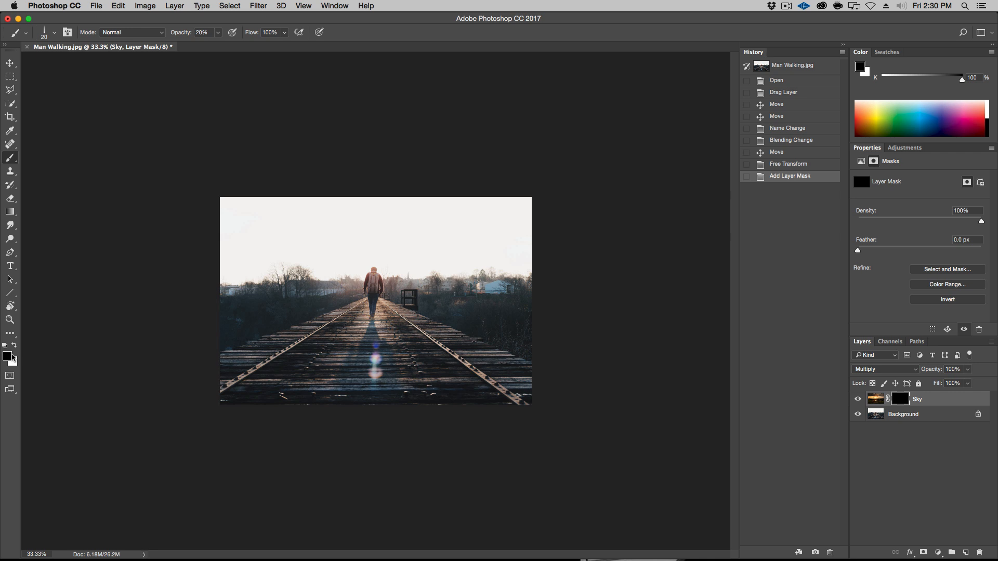
{"action": "key", "text": "x"}
{"action": "right_click", "coordinate": [299, 284]}
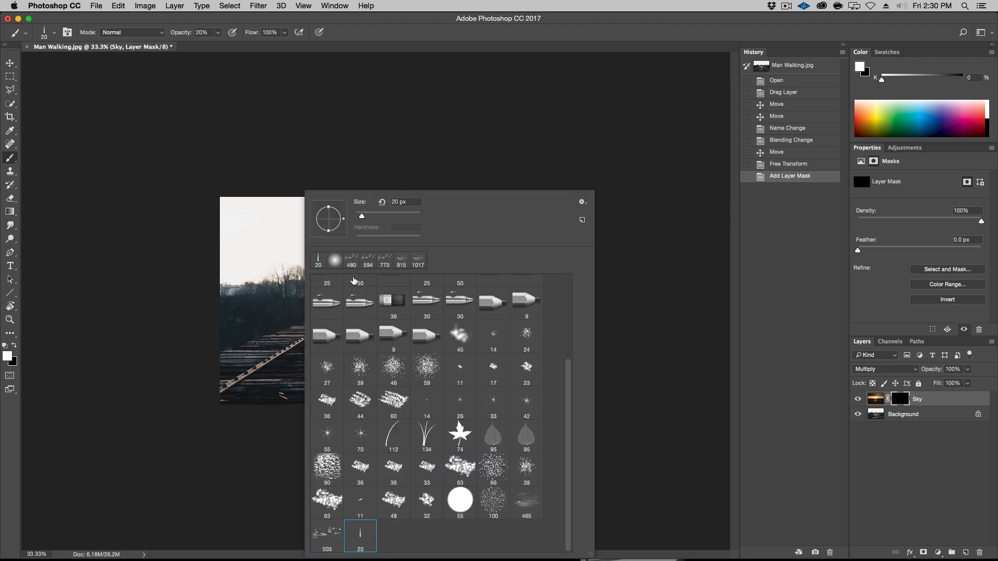
{"action": "scroll", "coordinate": [351, 306], "scroll_direction": "up", "scroll_amount": 5}
{"action": "left_click", "coordinate": [333, 295]}
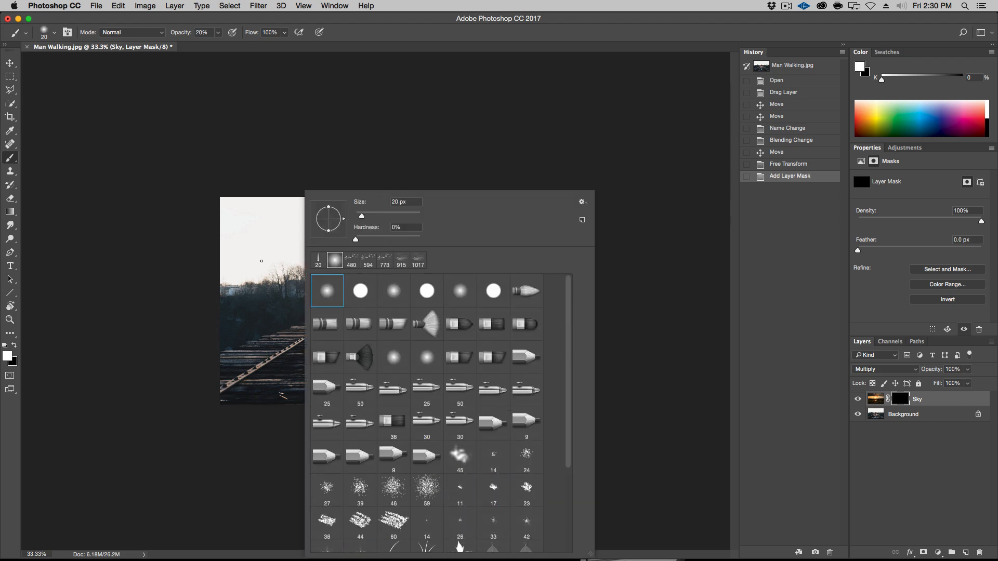
{"action": "left_click_drag", "start_coordinate": [386, 216], "coordinate": [412, 219]}
{"action": "key", "text": "Return"}
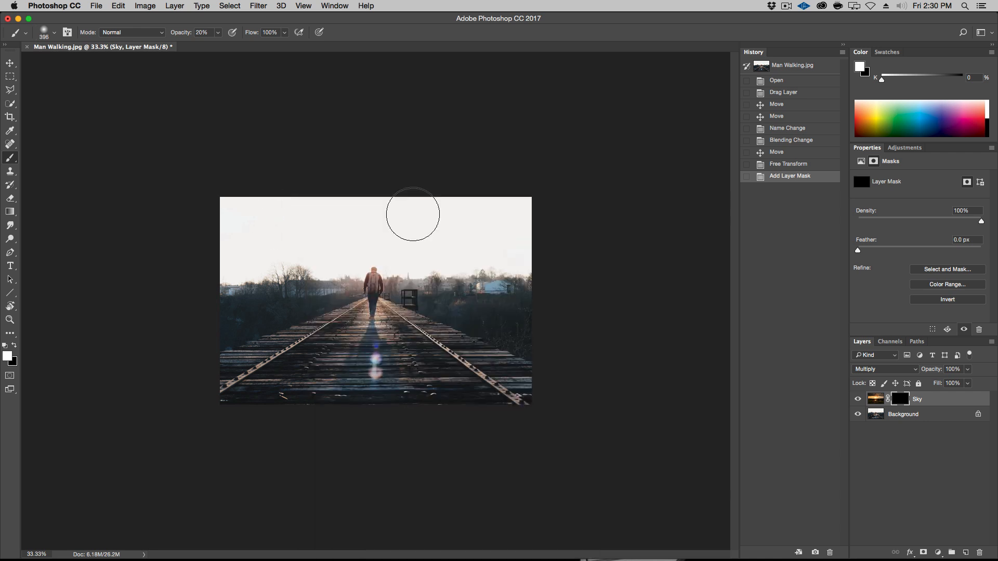
At 100% brush opacity, paint white on the Sky layer's mask to reveal the clouds across the upper and right-hand sky.
{"action": "left_click", "coordinate": [219, 33]}
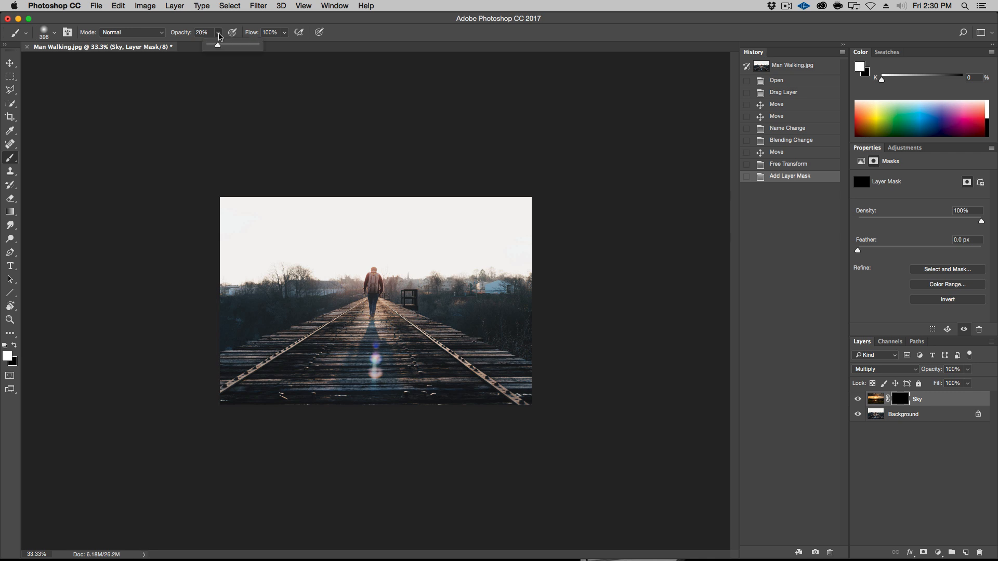
{"action": "left_click_drag", "start_coordinate": [217, 47], "coordinate": [307, 53]}
{"action": "left_click", "coordinate": [219, 30]}
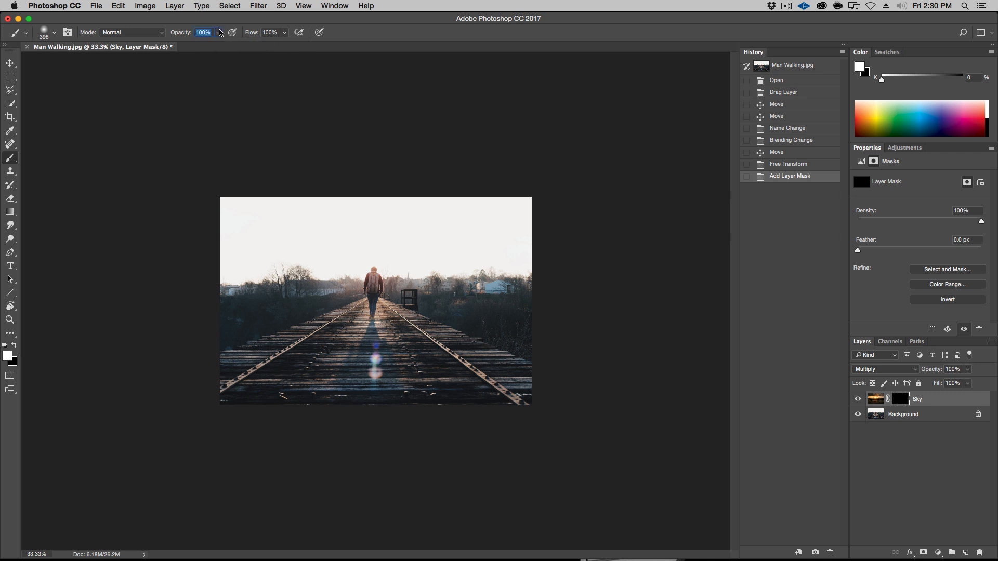
{"action": "mouse_move", "coordinate": [278, 216]}
{"action": "left_mouse_down"}
{"action": "mouse_move", "coordinate": [246, 208]}
{"action": "mouse_move", "coordinate": [197, 213]}
{"action": "mouse_move", "coordinate": [369, 202]}
{"action": "mouse_move", "coordinate": [328, 202]}
{"action": "mouse_move", "coordinate": [496, 207]}
{"action": "mouse_move", "coordinate": [471, 223]}
{"action": "mouse_move", "coordinate": [542, 205]}
{"action": "mouse_move", "coordinate": [563, 222]}
{"action": "mouse_move", "coordinate": [551, 242]}
{"action": "left_mouse_up"}
{"action": "key", "text": "super+plus"}
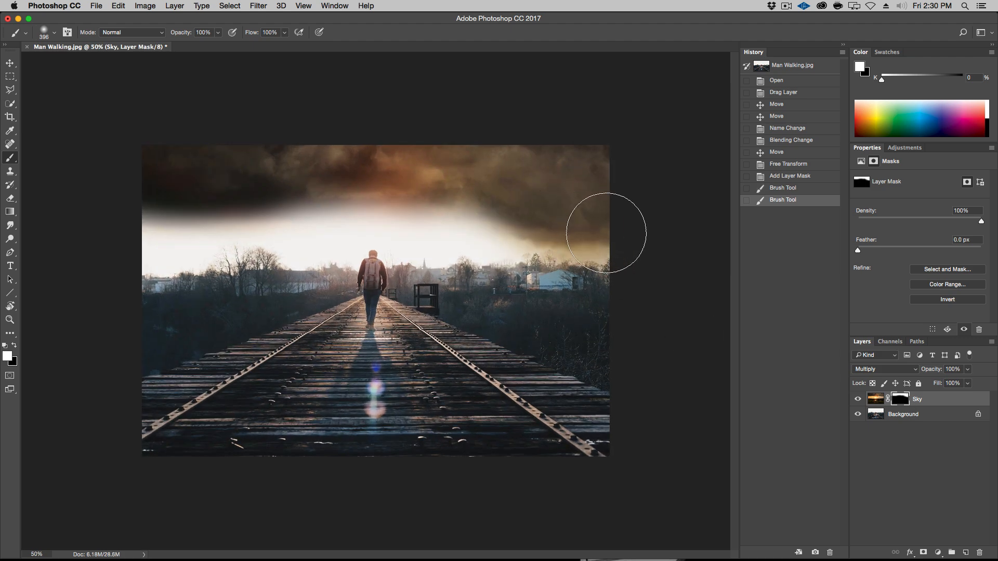
{"action": "mouse_move", "coordinate": [603, 233]}
{"action": "left_mouse_down"}
{"action": "mouse_move", "coordinate": [583, 230]}
{"action": "mouse_move", "coordinate": [596, 223]}
{"action": "mouse_move", "coordinate": [558, 233]}
{"action": "mouse_move", "coordinate": [454, 222]}
{"action": "left_mouse_up"}
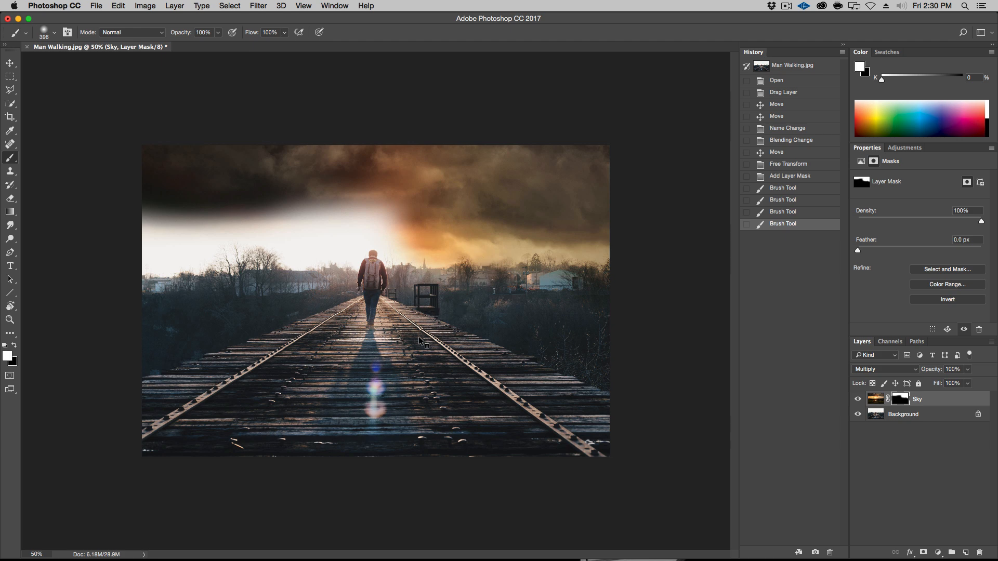
{"action": "mouse_move", "coordinate": [445, 346]}
{"action": "left_mouse_down"}
{"action": "mouse_move", "coordinate": [467, 346]}
{"action": "mouse_move", "coordinate": [452, 340]}
{"action": "mouse_move", "coordinate": [461, 213]}
{"action": "mouse_move", "coordinate": [356, 196]}
{"action": "mouse_move", "coordinate": [425, 187]}
{"action": "mouse_move", "coordinate": [451, 223]}
{"action": "mouse_move", "coordinate": [323, 189]}
{"action": "mouse_move", "coordinate": [123, 233]}
{"action": "mouse_move", "coordinate": [178, 222]}
{"action": "mouse_move", "coordinate": [208, 197]}
{"action": "left_mouse_up"}
Compare the photo with and without the partly revealed Sky layer.
{"action": "left_click", "coordinate": [858, 399]}
{"action": "left_click", "coordinate": [858, 399]}
{"action": "left_click", "coordinate": [858, 399]}
{"action": "left_click", "coordinate": [858, 399]}
Paint white on the Sky mask down to the horizon and around the man, using soft brushes of 488 px and 242 px.
{"action": "left_click_drag", "start_coordinate": [483, 244], "coordinate": [630, 227]}
{"action": "mouse_move", "coordinate": [373, 229]}
{"action": "left_mouse_down"}
{"action": "mouse_move", "coordinate": [289, 191]}
{"action": "mouse_move", "coordinate": [167, 233]}
{"action": "mouse_move", "coordinate": [155, 356]}
{"action": "left_mouse_up"}
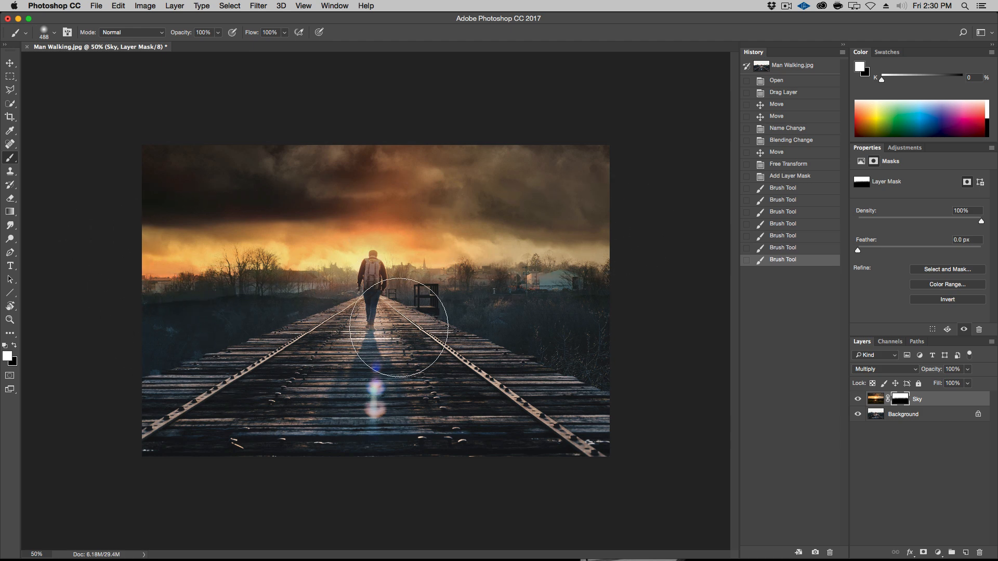
{"action": "left_click", "coordinate": [368, 243]}
{"action": "left_click", "coordinate": [457, 251]}
{"action": "left_click_drag", "start_coordinate": [506, 341], "coordinate": [469, 340]}
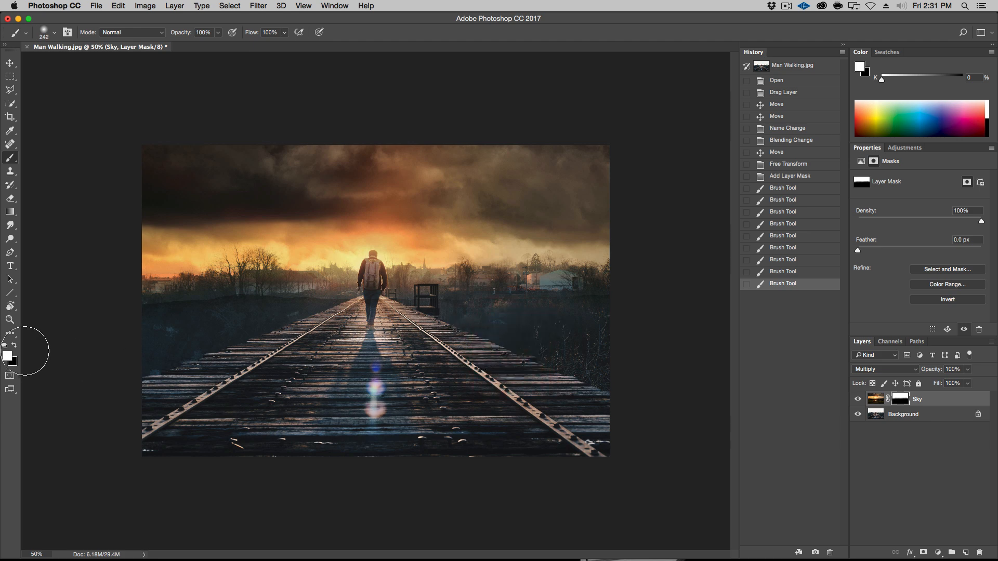
Switch the brush to black and paint the Sky mask across the ground and tracks below the horizon to hide the sky there.
{"action": "left_click", "coordinate": [14, 345]}
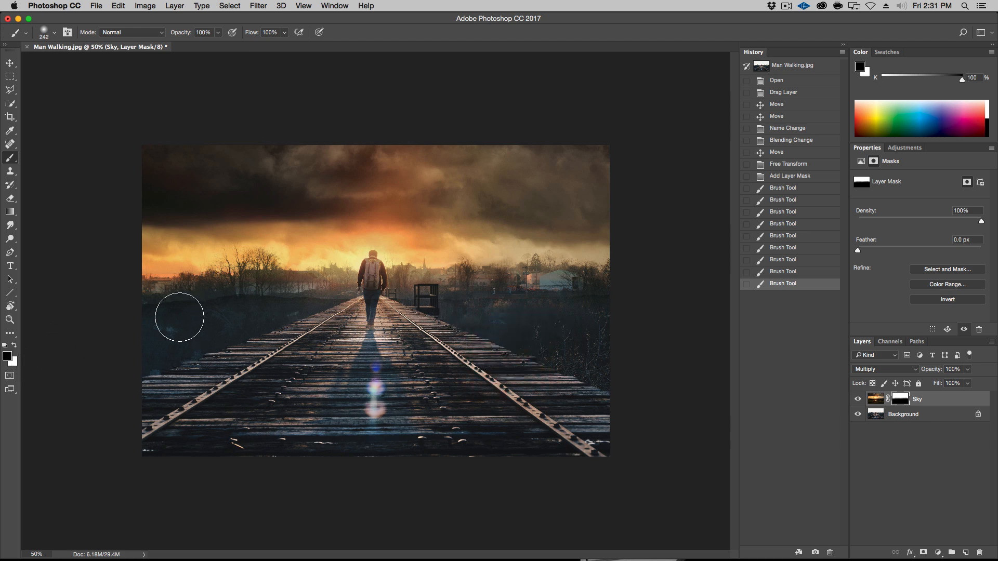
{"action": "left_click_drag", "start_coordinate": [207, 316], "coordinate": [366, 315]}
{"action": "mouse_move", "coordinate": [536, 314]}
{"action": "left_mouse_down"}
{"action": "mouse_move", "coordinate": [630, 310]}
{"action": "mouse_move", "coordinate": [627, 317]}
{"action": "left_mouse_up"}
Compare the masked composite with the original photo by toggling the Sky layer's visibility.
{"action": "left_click", "coordinate": [858, 399]}
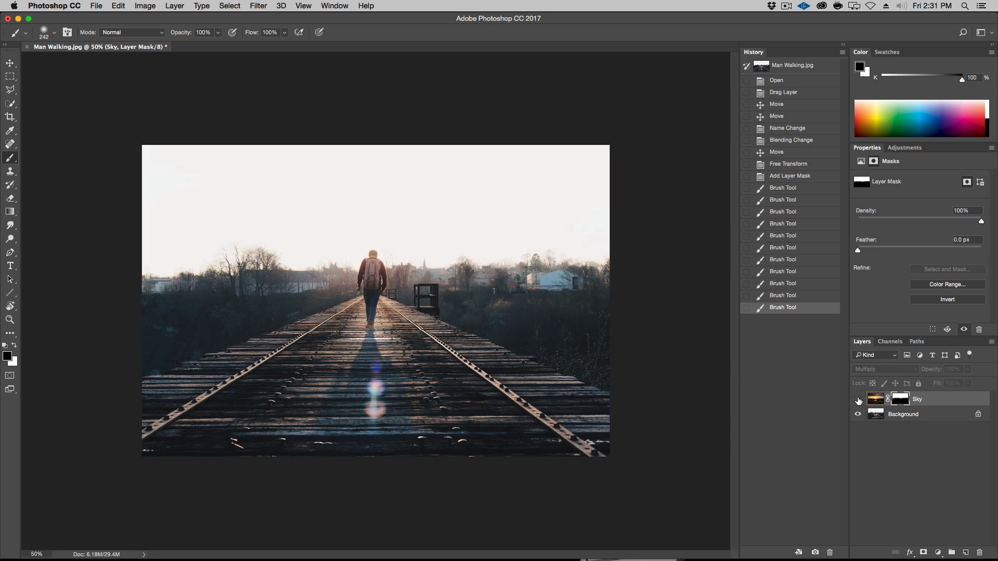
{"action": "left_click", "coordinate": [858, 399]}
{"action": "left_click", "coordinate": [858, 399]}
{"action": "left_click", "coordinate": [858, 400]}
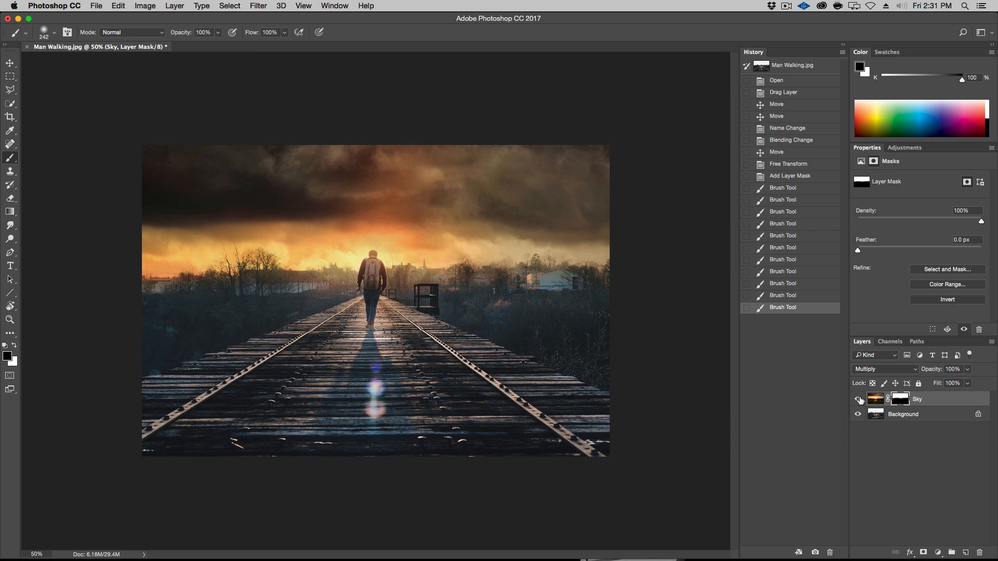
{"action": "left_click", "coordinate": [858, 399]}
{"action": "left_click", "coordinate": [860, 400]}
Paint more black on the Sky mask over the tracks near the man's legs, and compare with the Sky layer hidden.
{"action": "left_click_drag", "start_coordinate": [381, 321], "coordinate": [305, 323]}
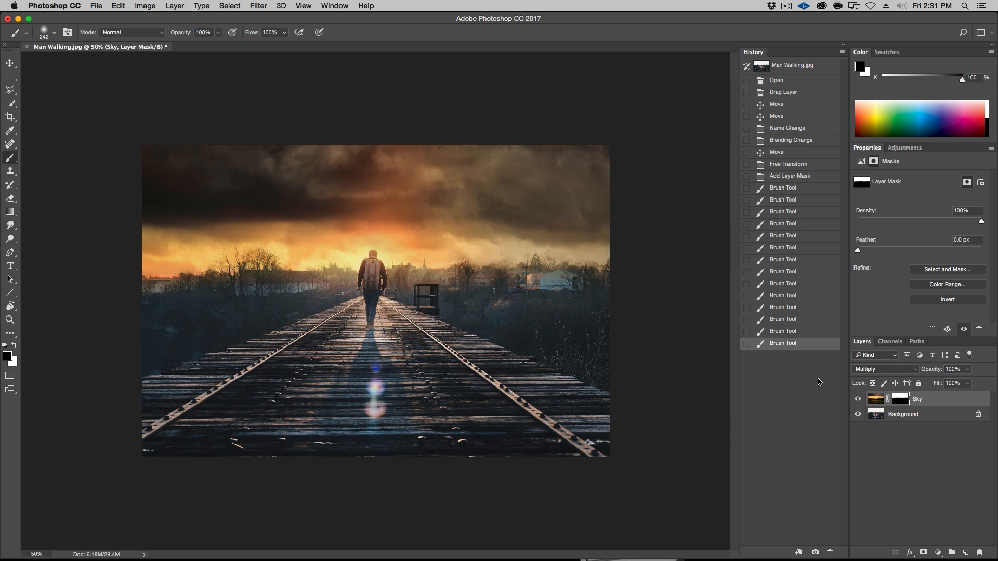
{"action": "left_click", "coordinate": [858, 400]}
{"action": "left_click", "coordinate": [860, 401]}
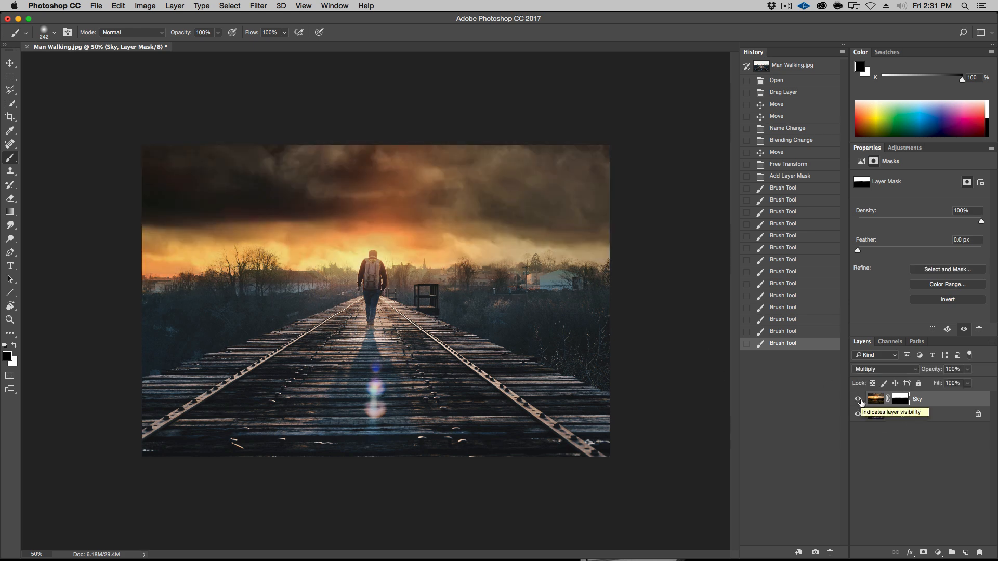
Hide the Sky layer and try painting white directly over the pale sky on the Background layer.
{"action": "left_click", "coordinate": [858, 400]}
{"action": "left_click", "coordinate": [880, 417]}
{"action": "key", "text": "x"}
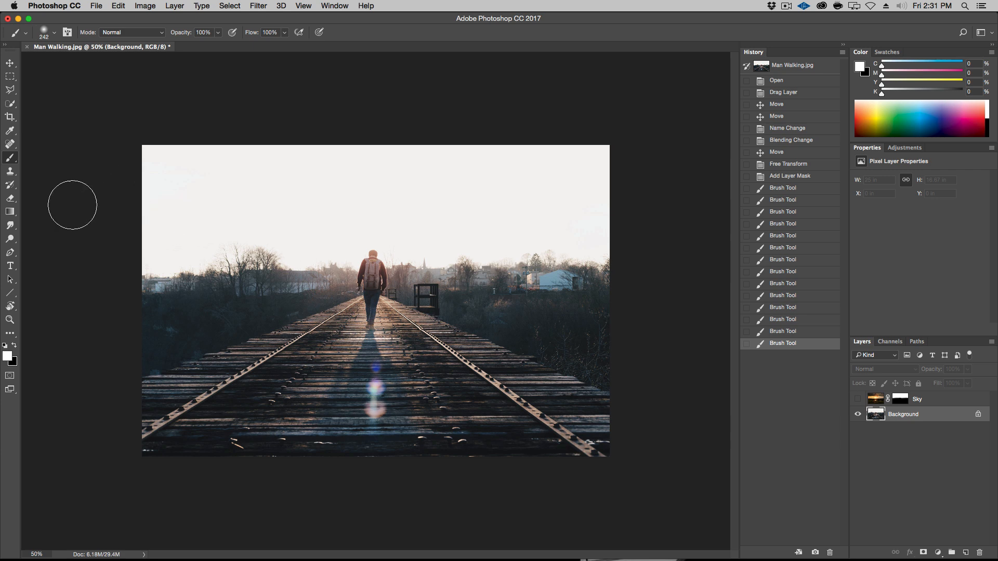
{"action": "mouse_move", "coordinate": [161, 240]}
{"action": "left_mouse_down"}
{"action": "mouse_move", "coordinate": [169, 219]}
{"action": "mouse_move", "coordinate": [213, 210]}
{"action": "mouse_move", "coordinate": [170, 207]}
{"action": "mouse_move", "coordinate": [323, 191]}
{"action": "mouse_move", "coordinate": [530, 197]}
{"action": "mouse_move", "coordinate": [482, 220]}
{"action": "mouse_move", "coordinate": [498, 220]}
{"action": "mouse_move", "coordinate": [292, 163]}
{"action": "mouse_move", "coordinate": [400, 151]}
{"action": "mouse_move", "coordinate": [210, 163]}
{"action": "mouse_move", "coordinate": [239, 158]}
{"action": "left_mouse_up"}
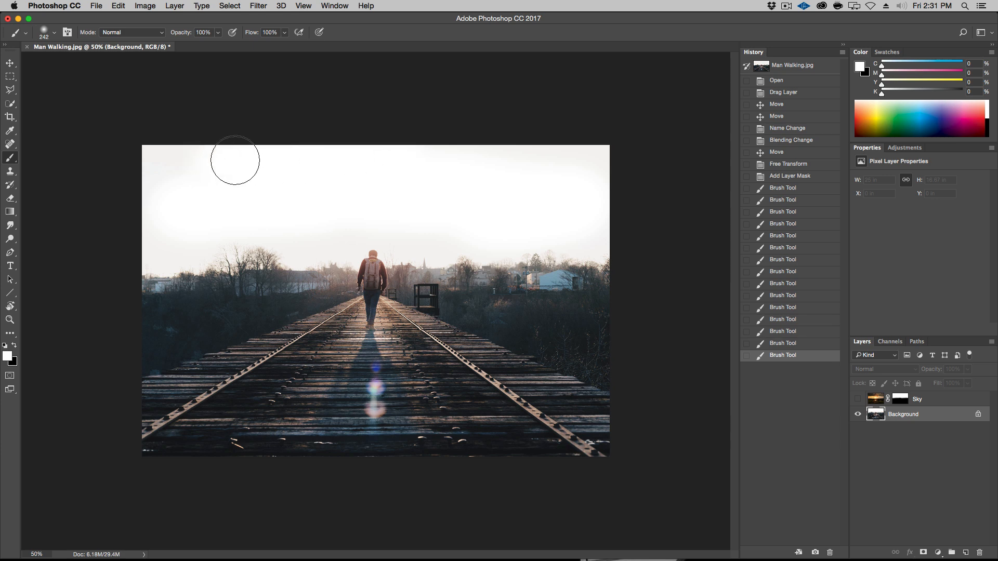
Undo the white painting on the Background layer and show the Sky layer again.
{"action": "key", "text": "super+z"}
{"action": "key", "text": "super+z"}
{"action": "key", "text": "super+z"}
{"action": "key", "text": "super+z"}
{"action": "key", "text": "super+z"}
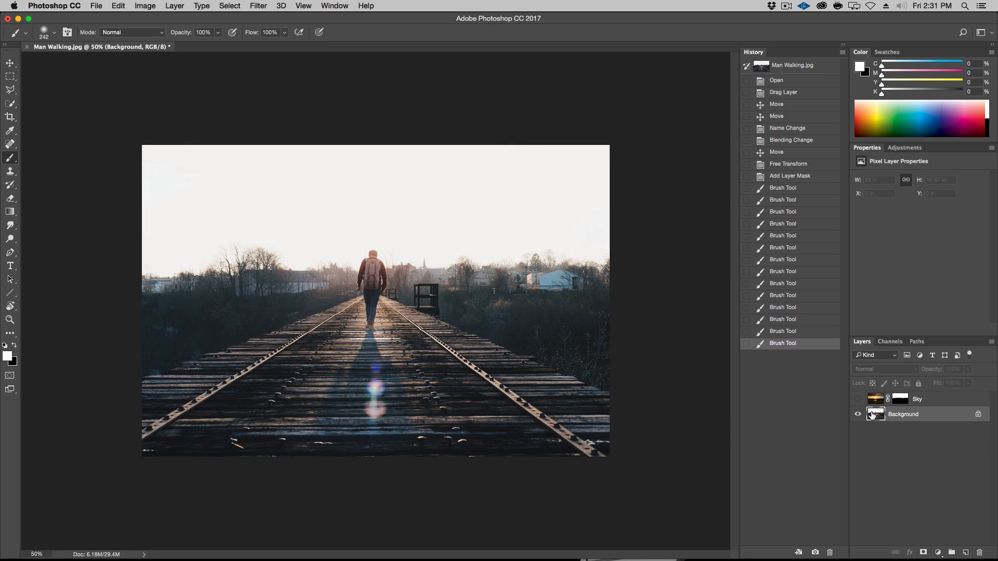
{"action": "left_click", "coordinate": [857, 399]}
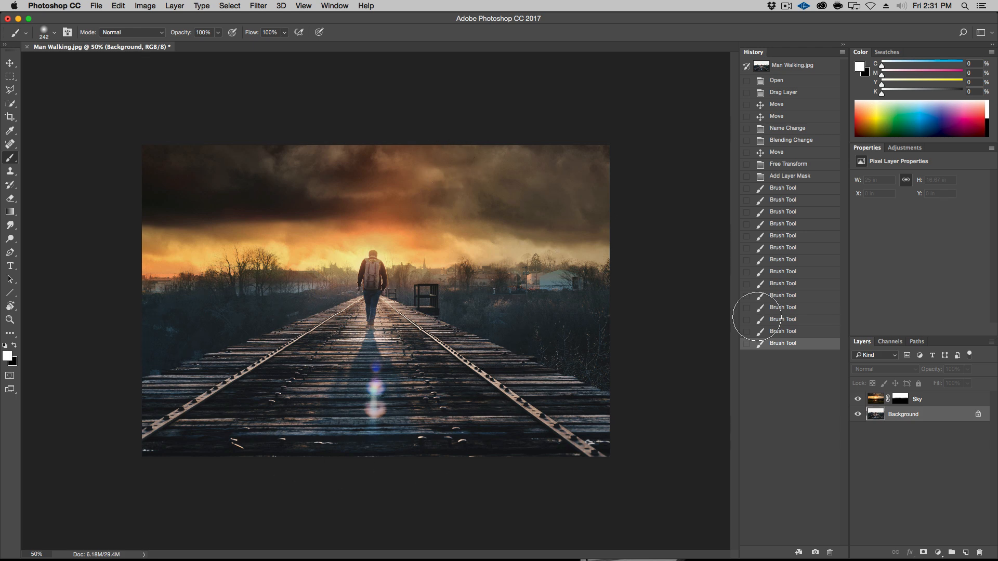
Add a Color Balance adjustment layer directly above the Sky layer.
{"action": "left_click", "coordinate": [934, 402]}
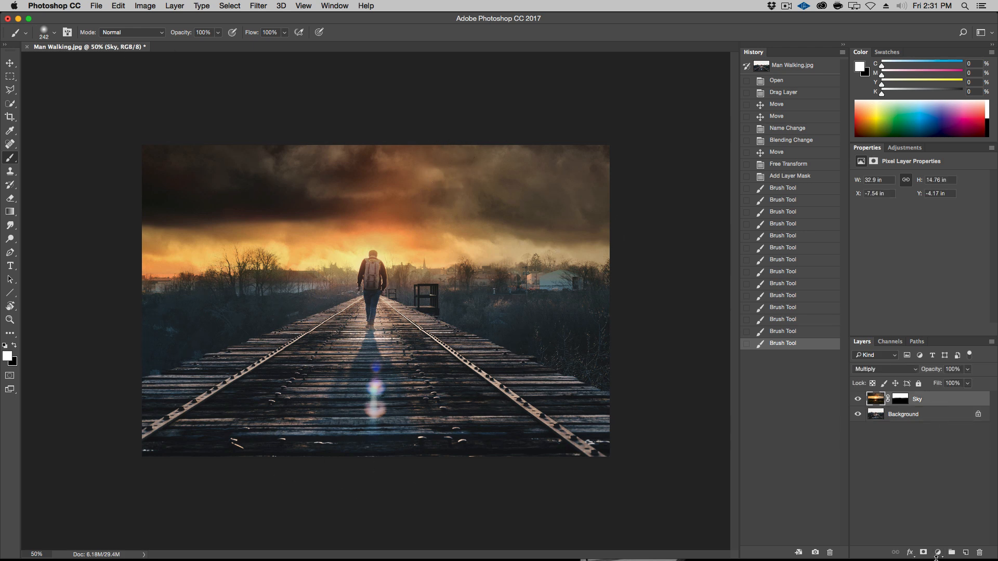
{"action": "left_click", "coordinate": [935, 555]}
{"action": "left_click", "coordinate": [936, 445]}
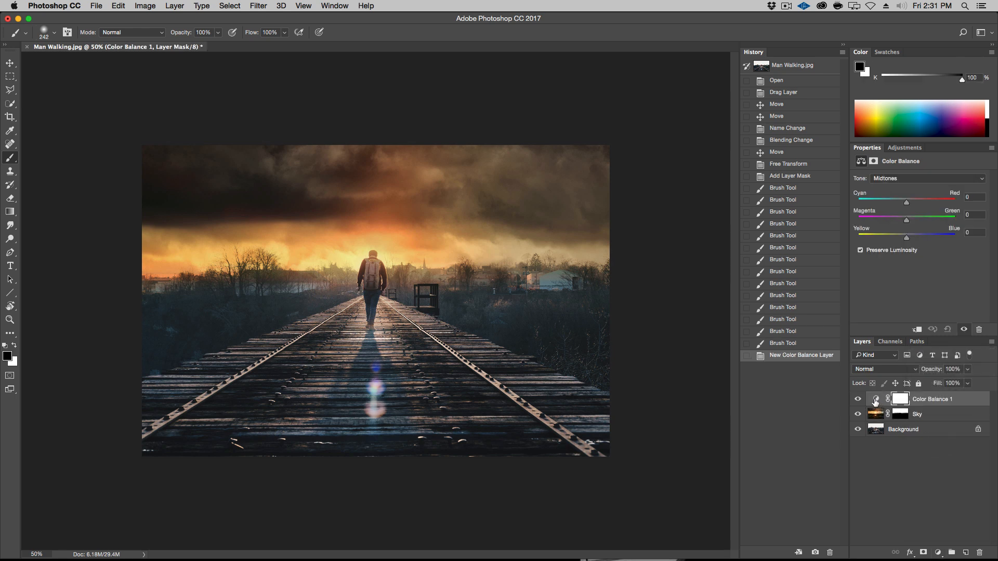
Try clipping the Color Balance layer to the Sky layer, and release the clipping mask.
{"action": "left_click", "coordinate": [875, 418]}
{"action": "left_click", "coordinate": [874, 402]}
{"action": "left_click_drag", "start_coordinate": [875, 401], "coordinate": [876, 405]}
{"action": "left_click", "coordinate": [876, 405], "text": "alt"}
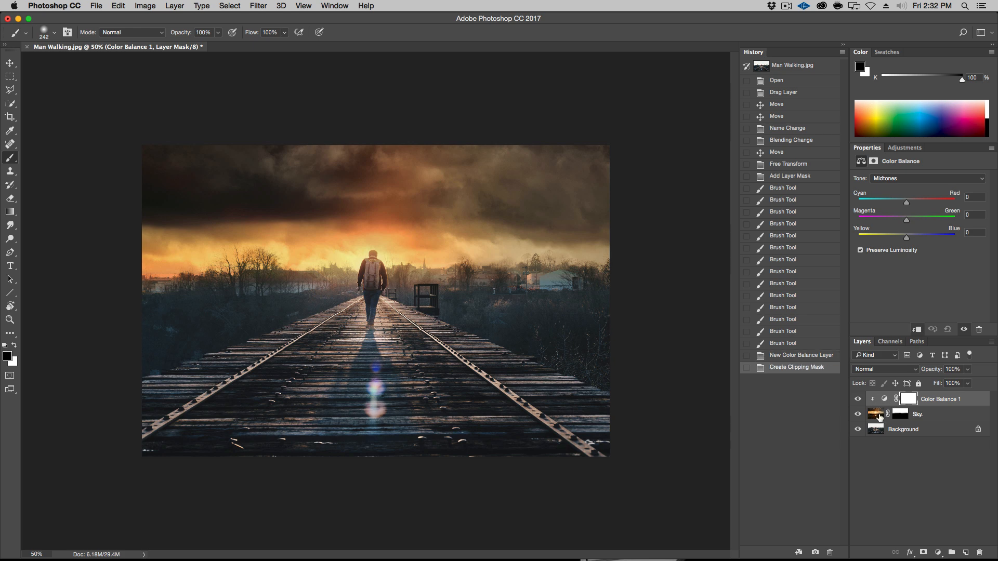
{"action": "left_click", "coordinate": [878, 406], "text": "alt"}
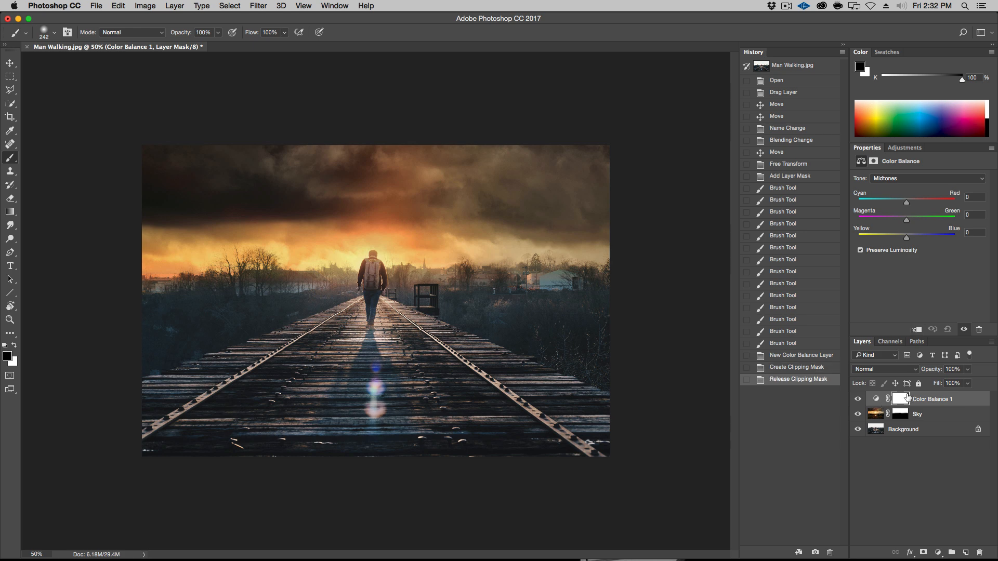
Create a clipping mask that limits the Color Balance layer to the Sky layer.
{"action": "left_click", "coordinate": [992, 343]}
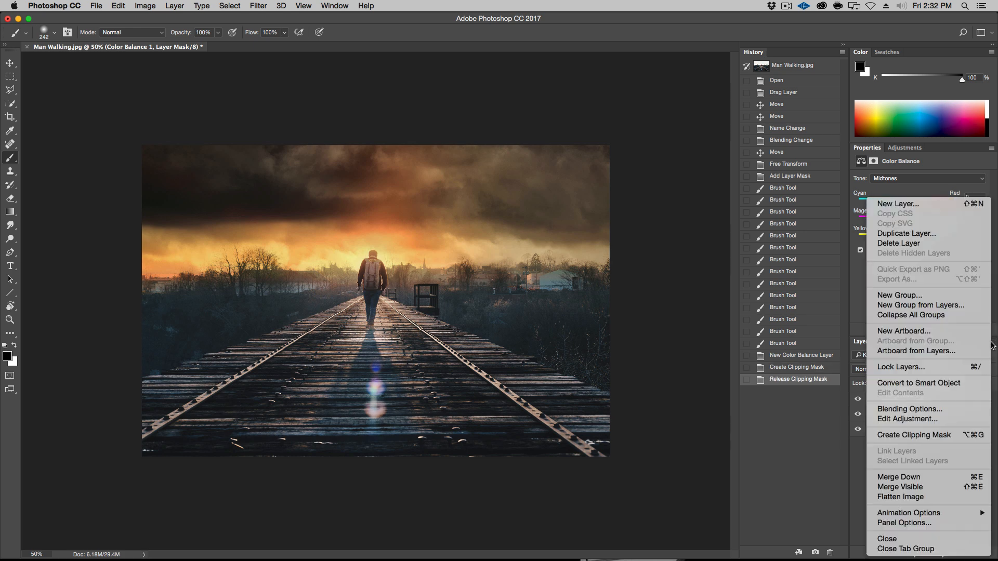
{"action": "left_click", "coordinate": [963, 436]}
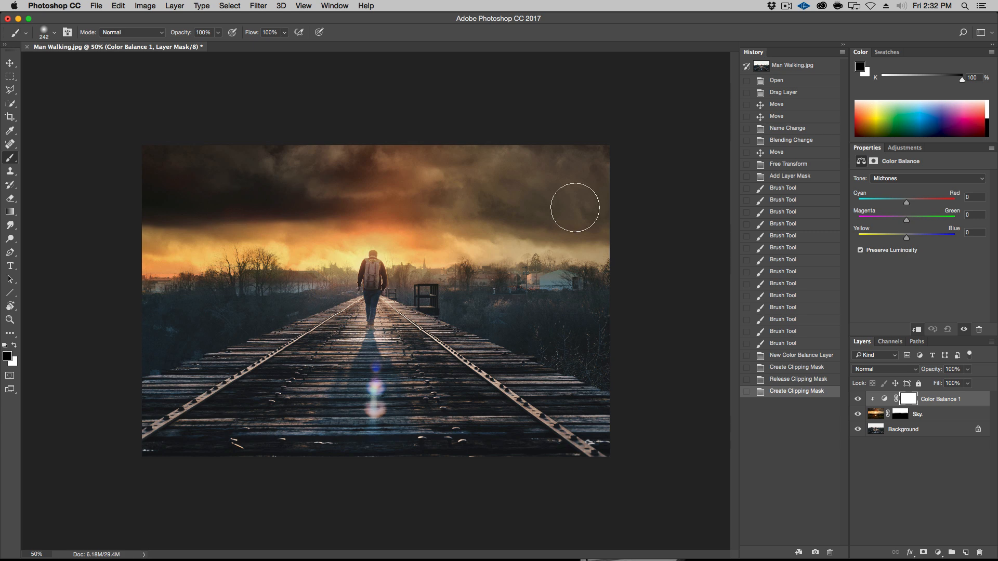
Set the Color Balance highlights to Cyan/Red -18 and Yellow/Blue +22, and compare the sky with the adjustment hidden.
{"action": "left_click", "coordinate": [909, 181]}
{"action": "left_click", "coordinate": [914, 188]}
{"action": "left_click_drag", "start_coordinate": [903, 237], "coordinate": [916, 238]}
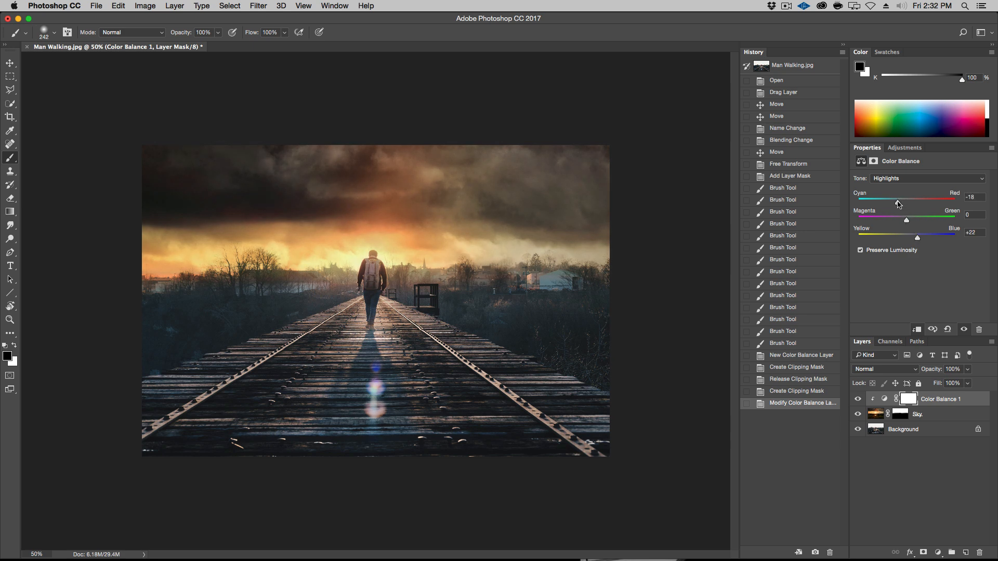
{"action": "left_click", "coordinate": [858, 399]}
{"action": "left_click", "coordinate": [858, 399]}
{"action": "left_click", "coordinate": [858, 399]}
{"action": "left_click", "coordinate": [859, 399]}
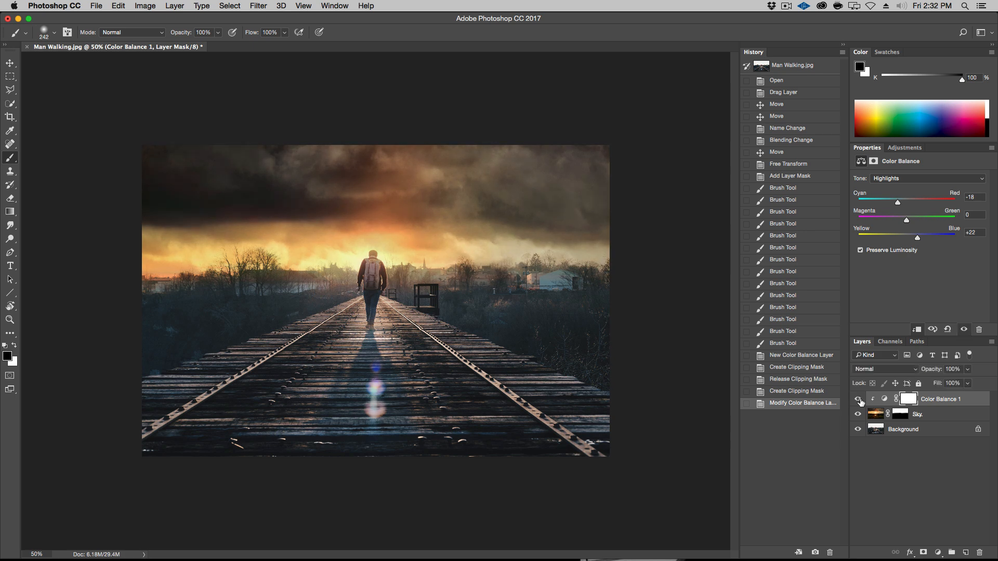
Set the Color Balance shadows to Cyan/Red -3 and Yellow/Blue +5, and compare the sky with and without the adjustment.
{"action": "left_click", "coordinate": [908, 178]}
{"action": "left_click", "coordinate": [908, 161]}
{"action": "left_click", "coordinate": [917, 240]}
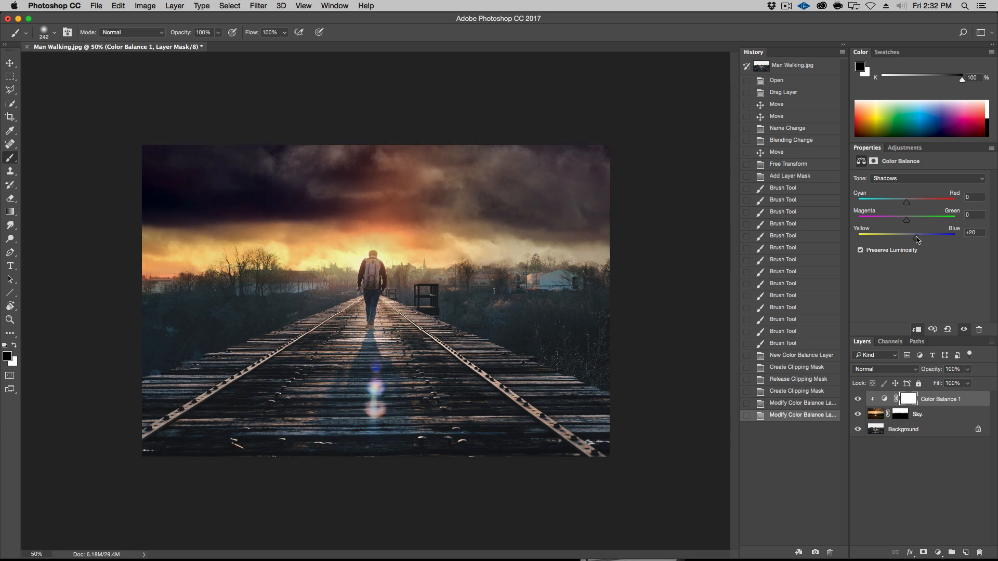
{"action": "left_click_drag", "start_coordinate": [913, 240], "coordinate": [910, 239]}
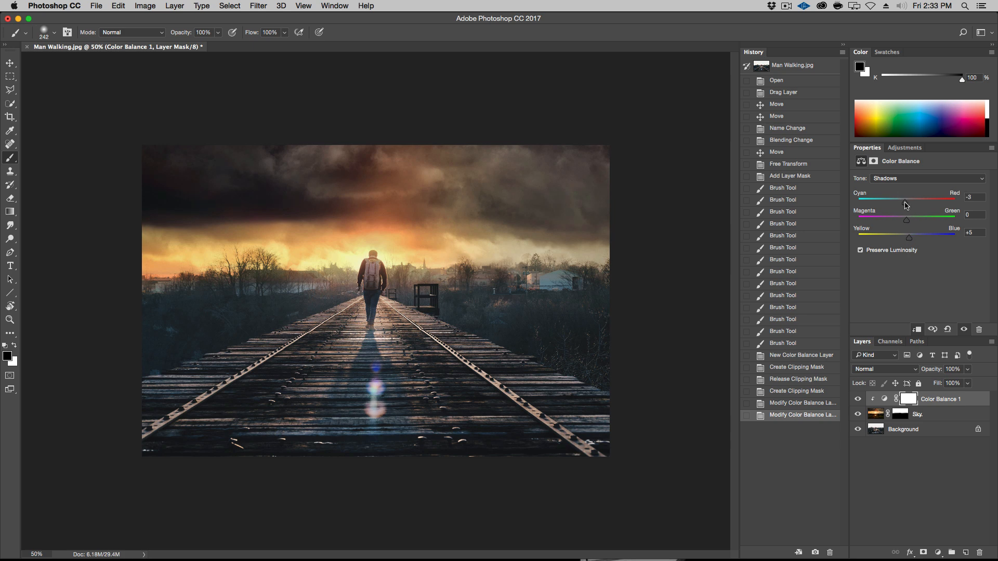
{"action": "left_click", "coordinate": [858, 399]}
{"action": "left_click", "coordinate": [858, 399]}
{"action": "left_click", "coordinate": [858, 398]}
{"action": "left_click", "coordinate": [857, 397]}
Set the Color Balance midtones to Cyan/Red -37 and Yellow/Blue +19, and toggle the adjustment to compare the sky.
{"action": "left_click", "coordinate": [904, 180]}
{"action": "left_click", "coordinate": [890, 189]}
{"action": "left_click_drag", "start_coordinate": [910, 239], "coordinate": [914, 239]}
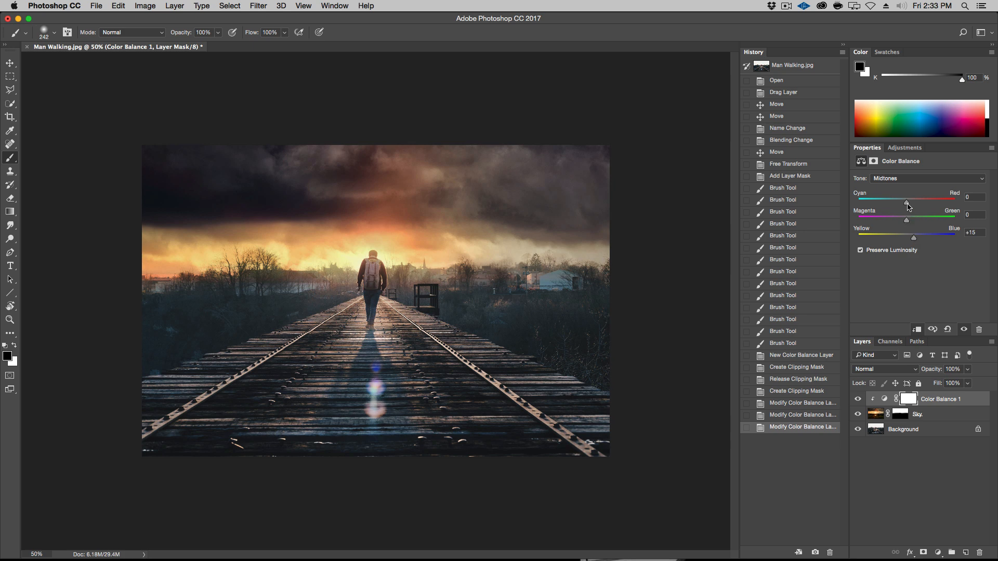
{"action": "left_click_drag", "start_coordinate": [904, 201], "coordinate": [898, 201]}
{"action": "left_click_drag", "start_coordinate": [897, 203], "coordinate": [883, 202]}
{"action": "mouse_move", "coordinate": [908, 222]}
{"action": "left_mouse_down"}
{"action": "mouse_move", "coordinate": [923, 223]}
{"action": "mouse_move", "coordinate": [892, 224]}
{"action": "mouse_move", "coordinate": [910, 224]}
{"action": "left_mouse_up"}
{"action": "mouse_move", "coordinate": [915, 240]}
{"action": "left_mouse_down"}
{"action": "mouse_move", "coordinate": [870, 240]}
{"action": "mouse_move", "coordinate": [913, 243]}
{"action": "left_mouse_up"}
{"action": "left_click", "coordinate": [858, 399]}
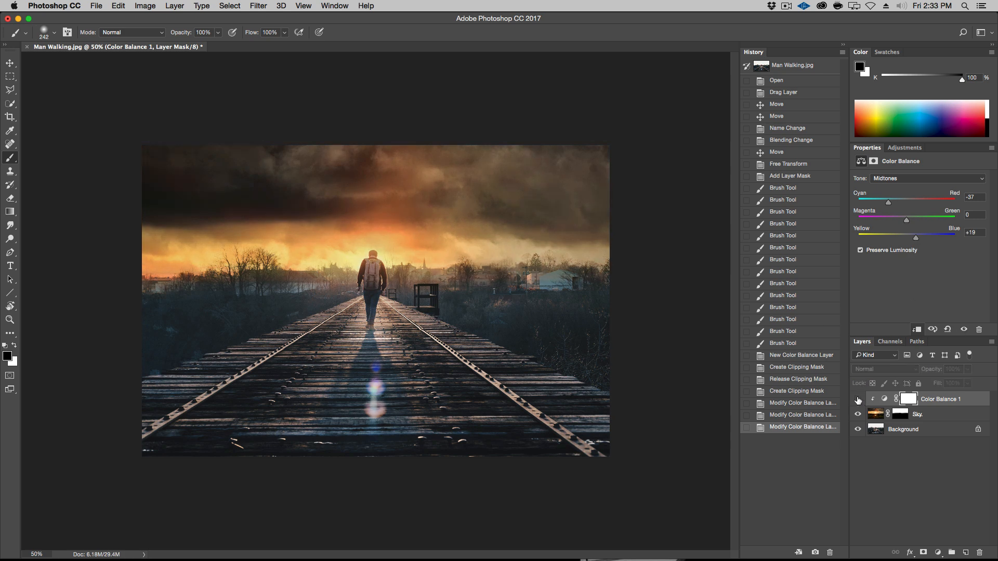
{"action": "left_click", "coordinate": [857, 399]}
{"action": "left_click", "coordinate": [857, 399]}
{"action": "left_click", "coordinate": [857, 400]}
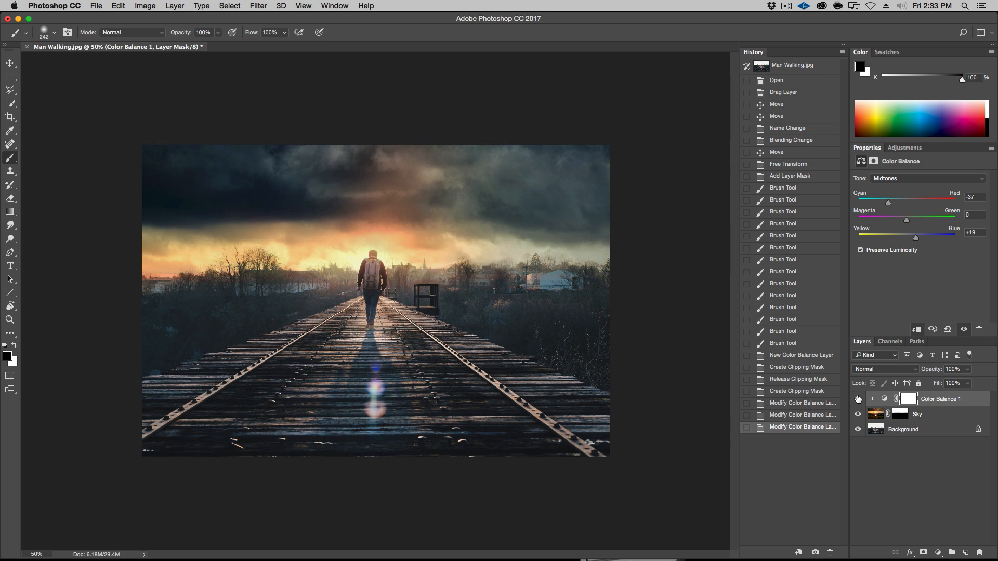
Add a Curves adjustment layer above the Color Balance layer and clip it to the Sky layer as well.
{"action": "left_click", "coordinate": [938, 554]}
{"action": "left_click", "coordinate": [924, 401]}
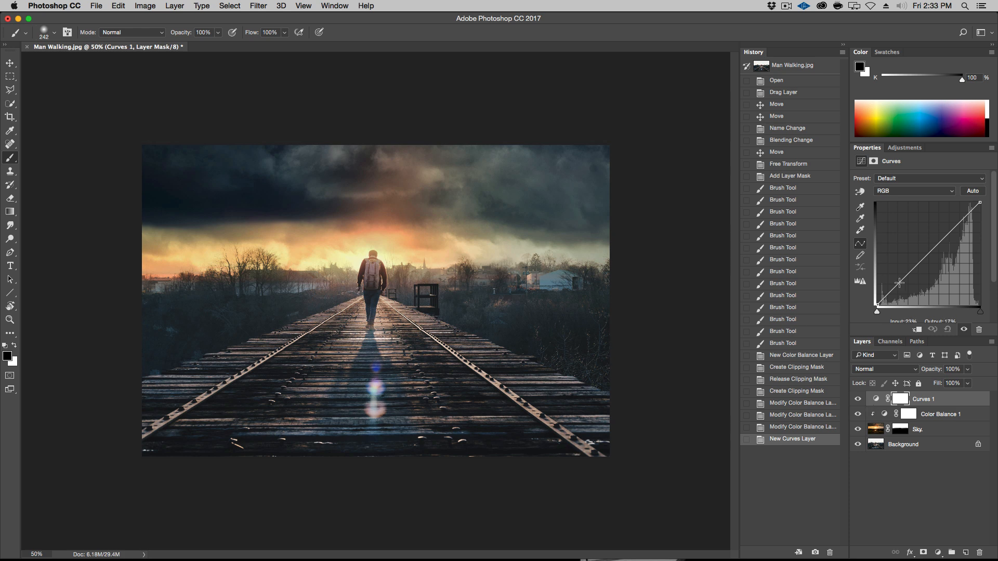
{"action": "left_click", "coordinate": [879, 406], "text": "alt"}
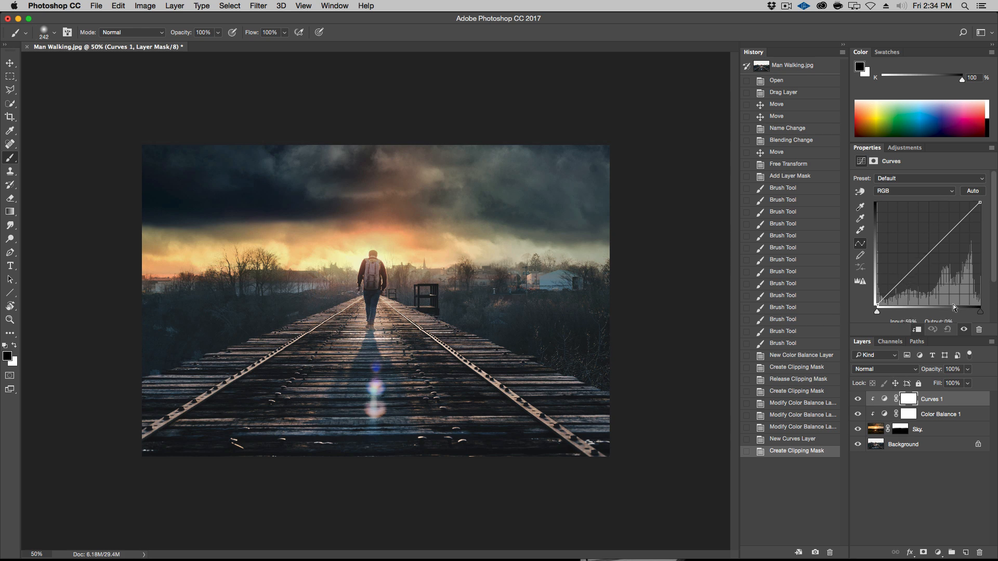
{"action": "scroll", "coordinate": [989, 316], "scroll_direction": "down", "scroll_amount": 4}
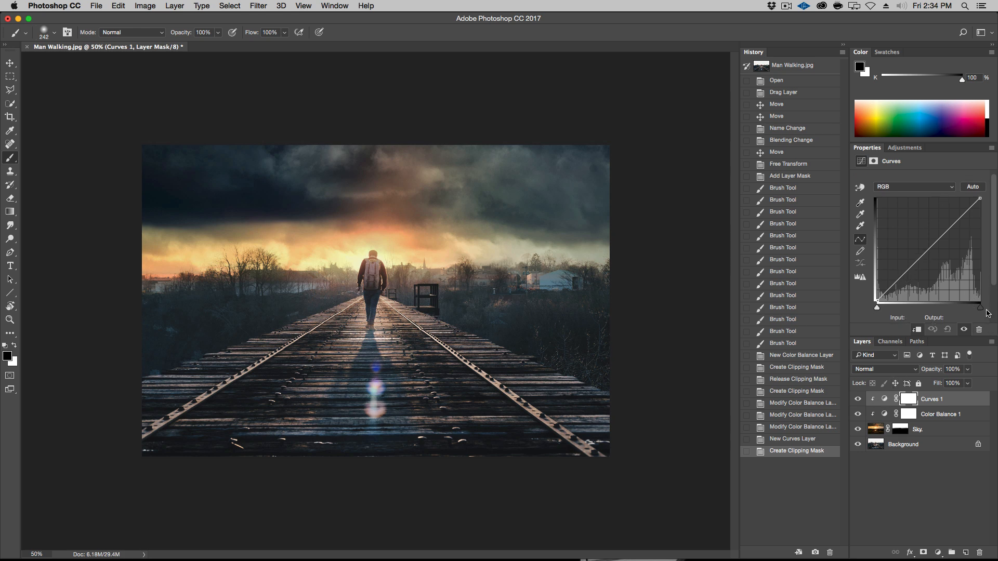
Set the Curves display to Light (0-255) and try raising a midtone point on the RGB curve.
{"action": "scroll", "coordinate": [989, 316], "scroll_direction": "up", "scroll_amount": 4}
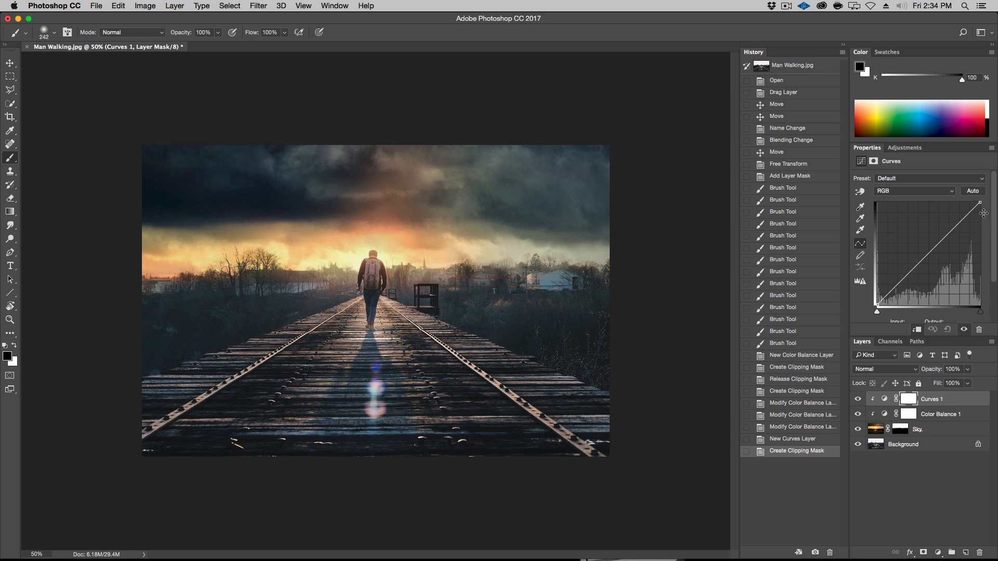
{"action": "left_click", "coordinate": [991, 148]}
{"action": "left_click", "coordinate": [965, 213]}
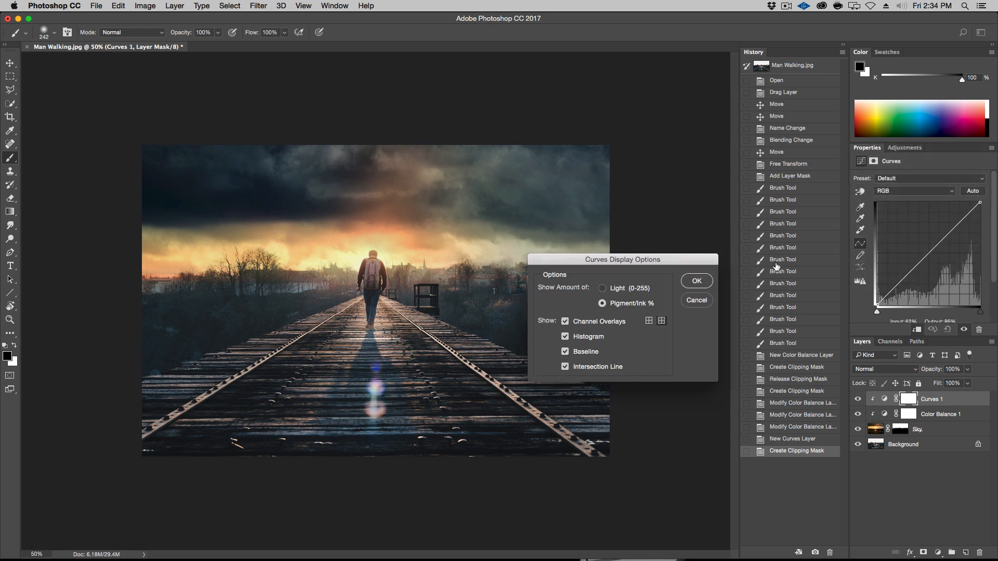
{"action": "left_click", "coordinate": [625, 291]}
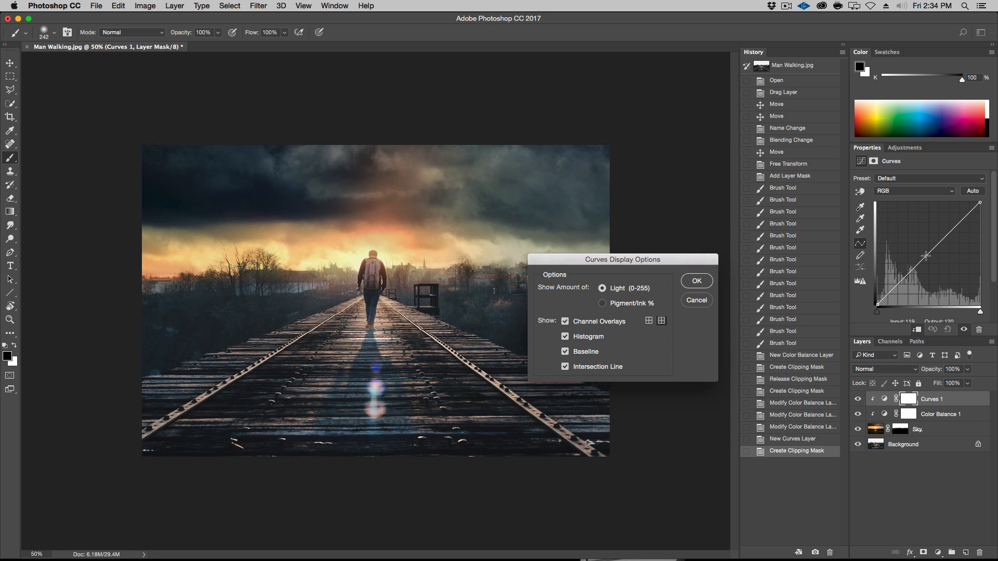
{"action": "key", "text": "Return"}
{"action": "mouse_move", "coordinate": [921, 259]}
{"action": "left_mouse_down"}
{"action": "mouse_move", "coordinate": [916, 238]}
{"action": "mouse_move", "coordinate": [942, 257]}
{"action": "mouse_move", "coordinate": [933, 247]}
{"action": "left_mouse_up"}
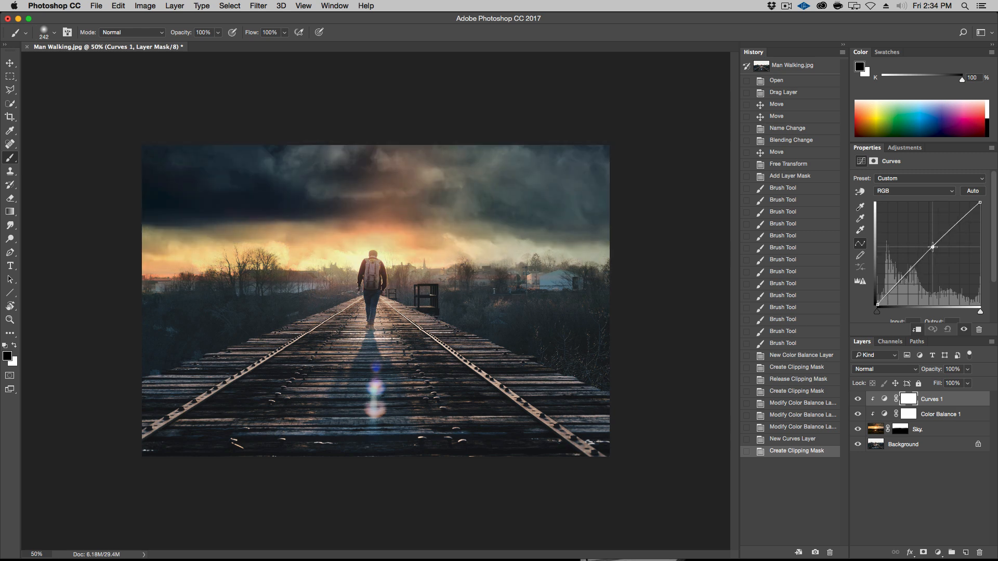
{"action": "mouse_move", "coordinate": [933, 248]}
{"action": "left_mouse_down"}
{"action": "mouse_move", "coordinate": [946, 262]}
{"action": "mouse_move", "coordinate": [936, 231]}
{"action": "left_mouse_up"}
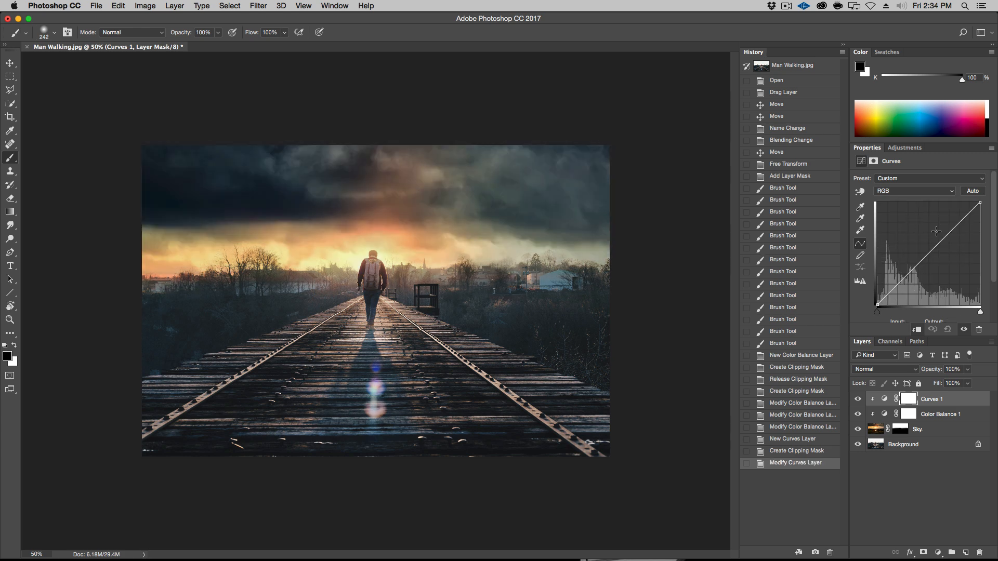
Switch the Curves display options to show amounts as Pigment/Ink %.
{"action": "left_click", "coordinate": [991, 148]}
{"action": "left_click", "coordinate": [955, 218]}
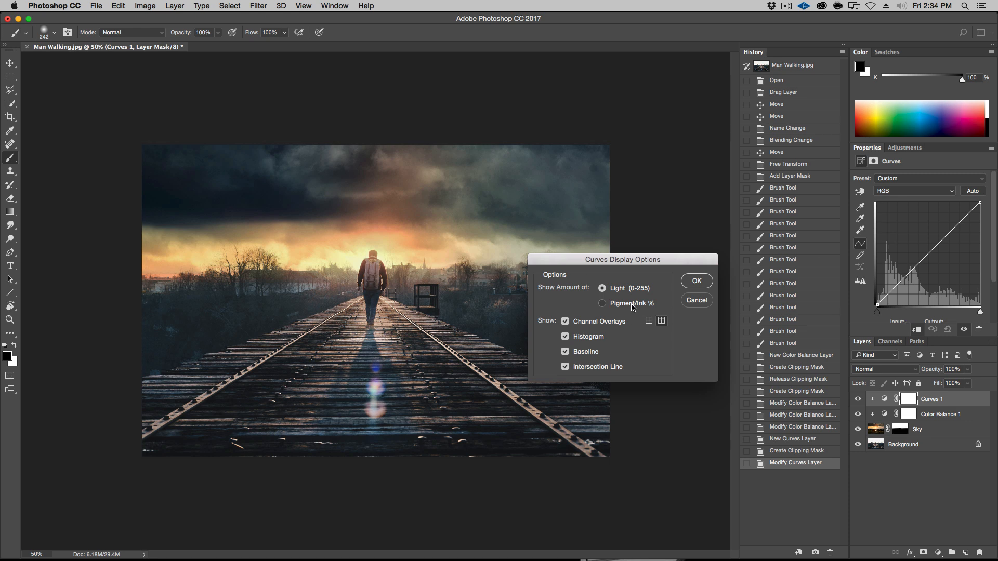
{"action": "left_click", "coordinate": [614, 305]}
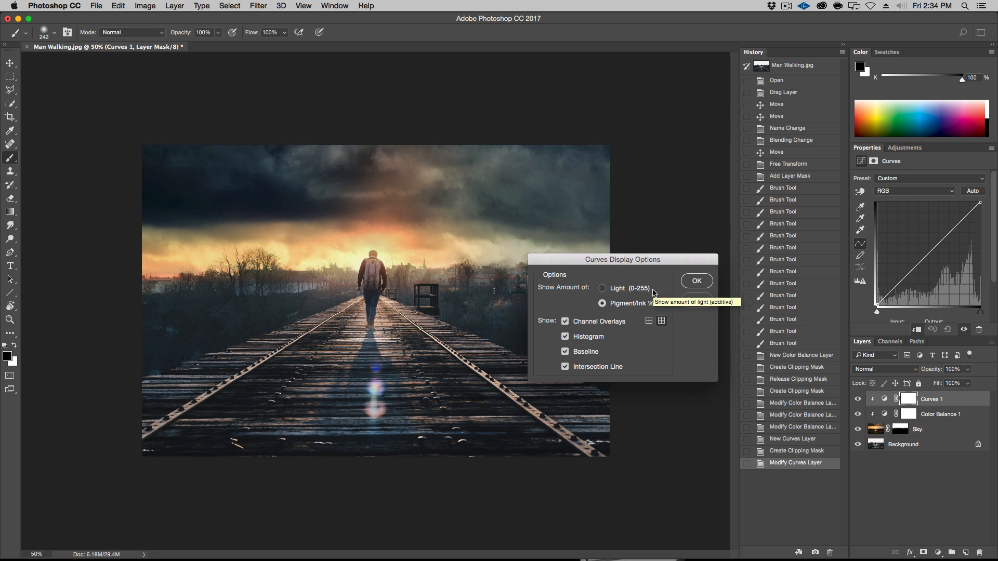
{"action": "left_click", "coordinate": [696, 281]}
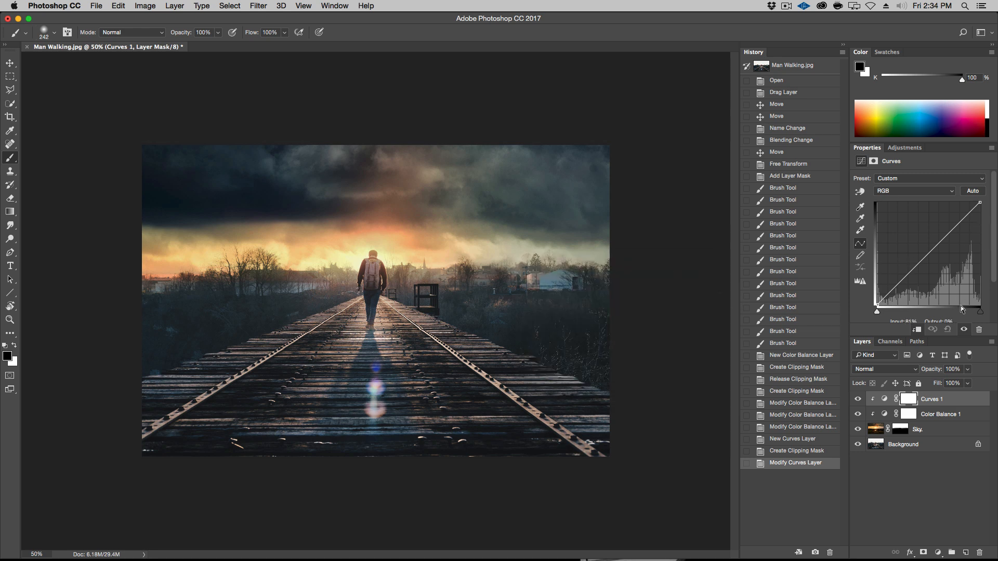
Shape an S-curve on the Curves adjustment with a lowered shadow point and a highlight point at input 82, output 87, and compare it hidden and shown.
{"action": "left_click_drag", "start_coordinate": [991, 337], "coordinate": [990, 370]}
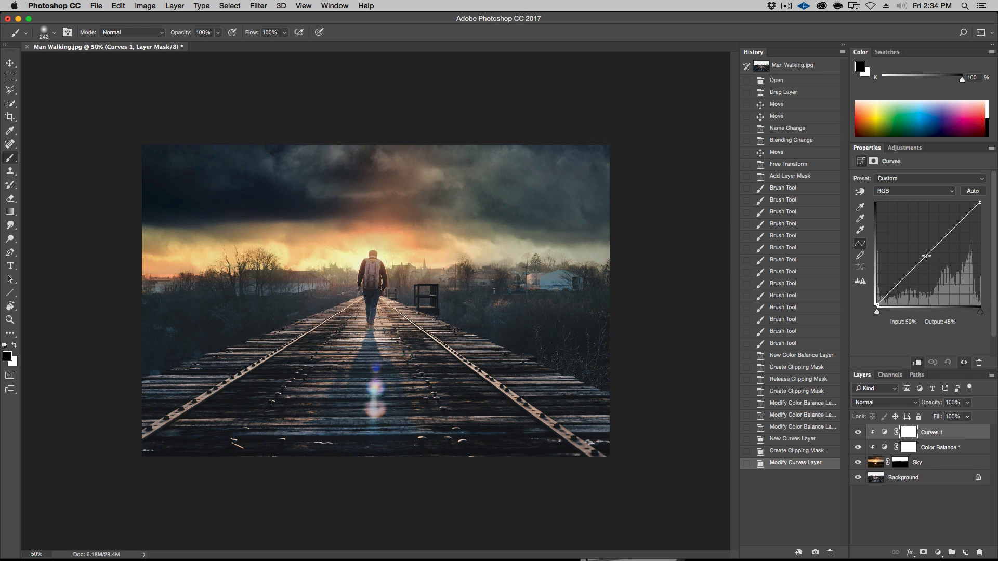
{"action": "left_click_drag", "start_coordinate": [954, 225], "coordinate": [952, 221]}
{"action": "left_click_drag", "start_coordinate": [907, 272], "coordinate": [906, 278]}
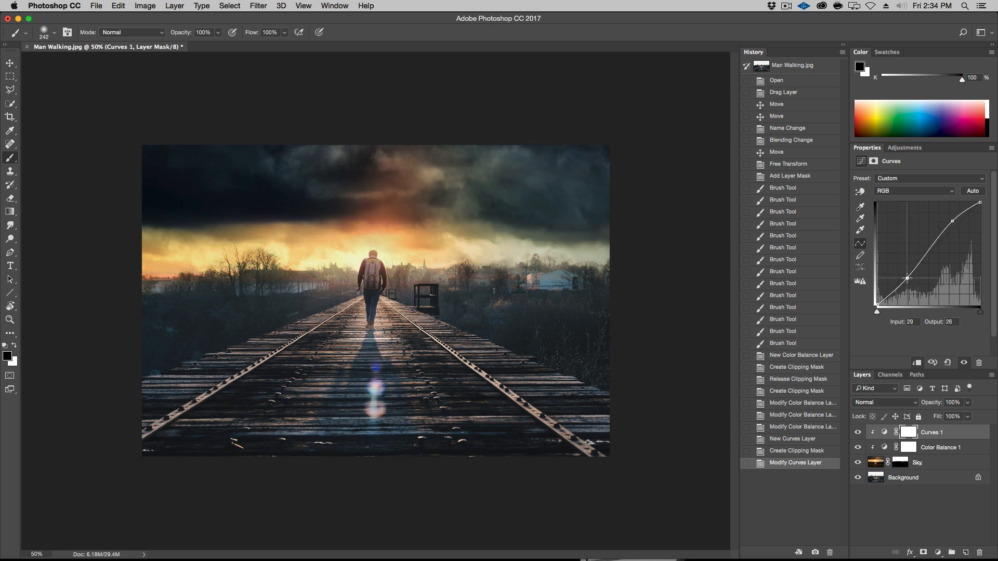
{"action": "left_click_drag", "start_coordinate": [907, 278], "coordinate": [908, 279]}
{"action": "left_click_drag", "start_coordinate": [952, 221], "coordinate": [950, 221]}
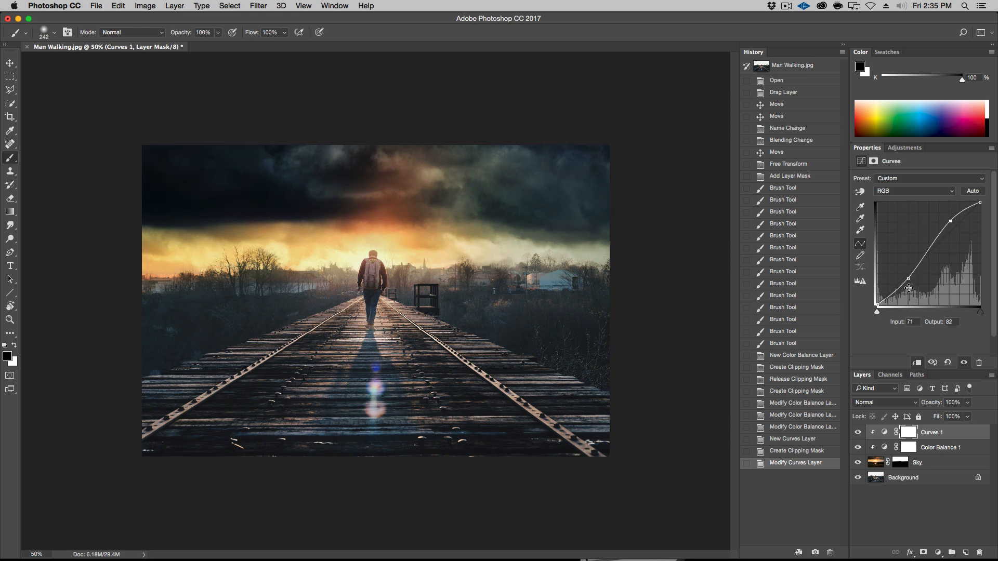
{"action": "left_click_drag", "start_coordinate": [908, 279], "coordinate": [908, 278]}
{"action": "mouse_move", "coordinate": [950, 219]}
{"action": "left_mouse_down"}
{"action": "mouse_move", "coordinate": [931, 243]}
{"action": "mouse_move", "coordinate": [961, 215]}
{"action": "left_mouse_up"}
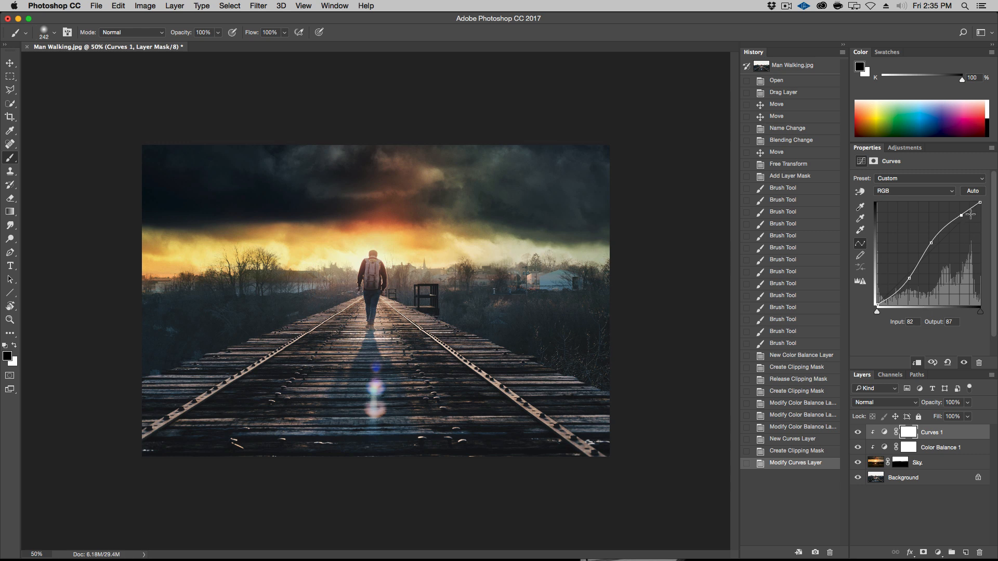
{"action": "left_click", "coordinate": [858, 433]}
{"action": "left_click", "coordinate": [857, 433]}
{"action": "left_click", "coordinate": [857, 432]}
{"action": "left_click", "coordinate": [857, 433]}
Reduce the curve to a shadow point near input 32, output 25 and a midtone point at input 54, output 60, and toggle Curves to compare.
{"action": "left_click_drag", "start_coordinate": [961, 215], "coordinate": [933, 241]}
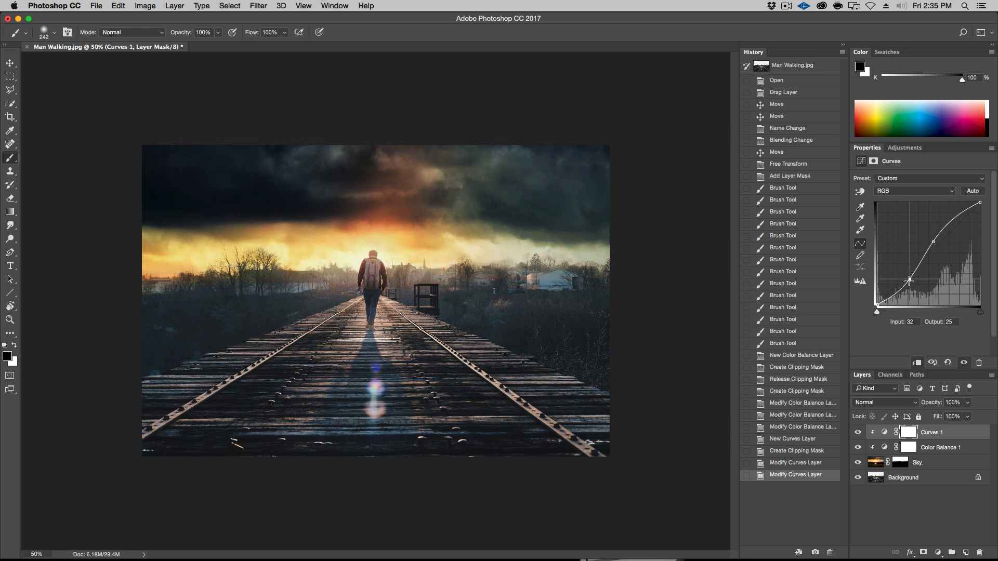
{"action": "left_click_drag", "start_coordinate": [932, 242], "coordinate": [932, 243]}
{"action": "left_click", "coordinate": [856, 433]}
{"action": "left_click", "coordinate": [857, 433]}
{"action": "left_click", "coordinate": [857, 433]}
{"action": "left_click", "coordinate": [856, 432]}
{"action": "left_click", "coordinate": [856, 433]}
{"action": "left_click", "coordinate": [856, 433]}
{"action": "left_click", "coordinate": [856, 432]}
{"action": "left_click", "coordinate": [857, 433]}
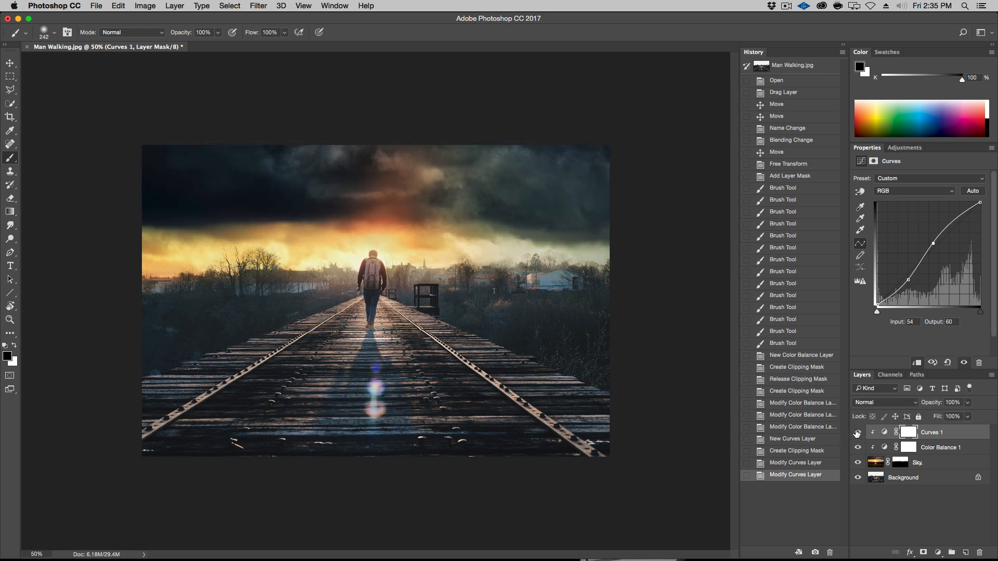
Select the Background's full-width lower part from the man's hands down with the Rectangular Marquee and copy it to a new layer.
{"action": "left_click", "coordinate": [10, 64]}
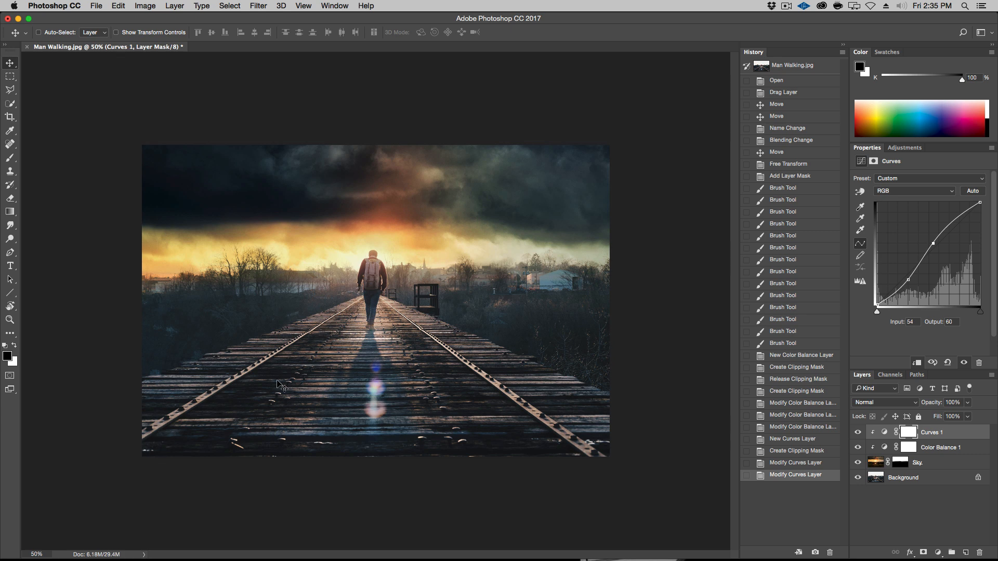
{"action": "left_click", "coordinate": [914, 481]}
{"action": "left_click", "coordinate": [9, 78]}
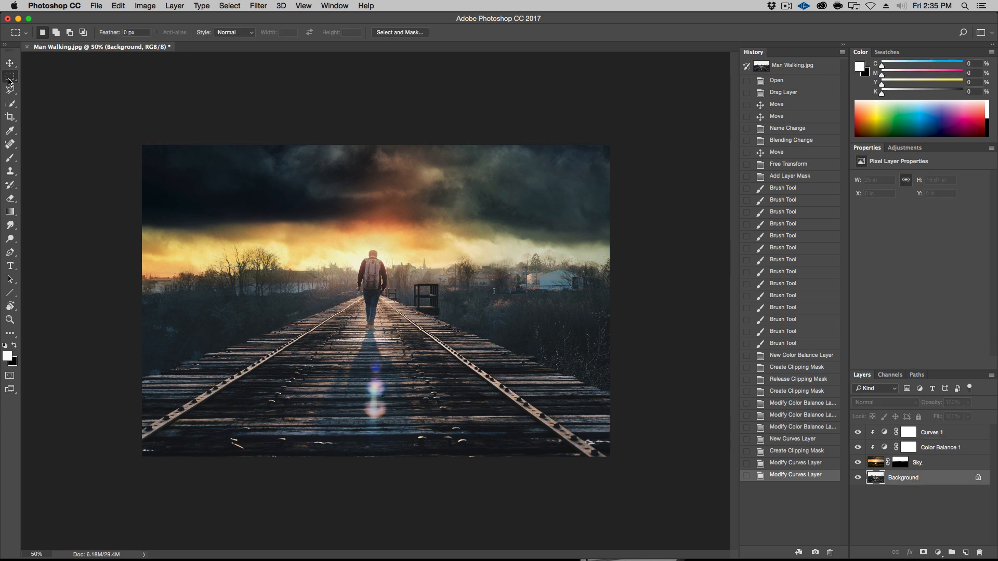
{"action": "left_click_drag", "start_coordinate": [655, 484], "coordinate": [43, 295]}
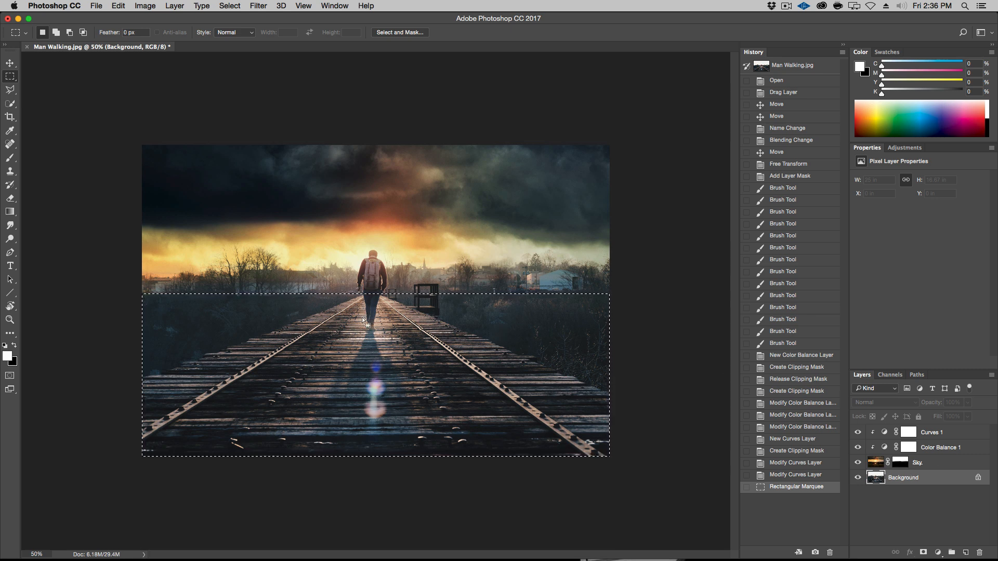
{"action": "left_click", "coordinate": [173, 6]}
{"action": "mouse_move", "coordinate": [171, 17]}
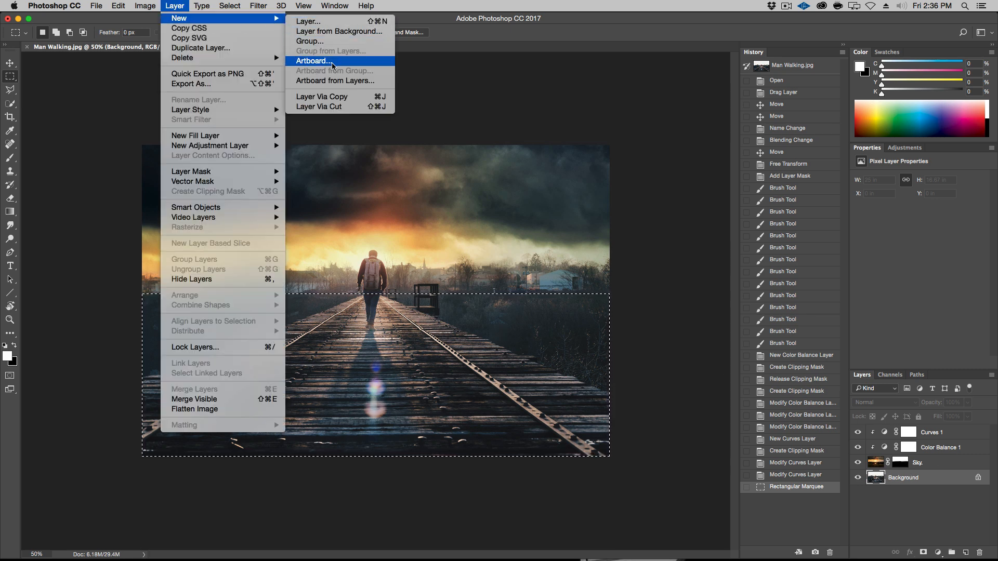
{"action": "left_click", "coordinate": [342, 100]}
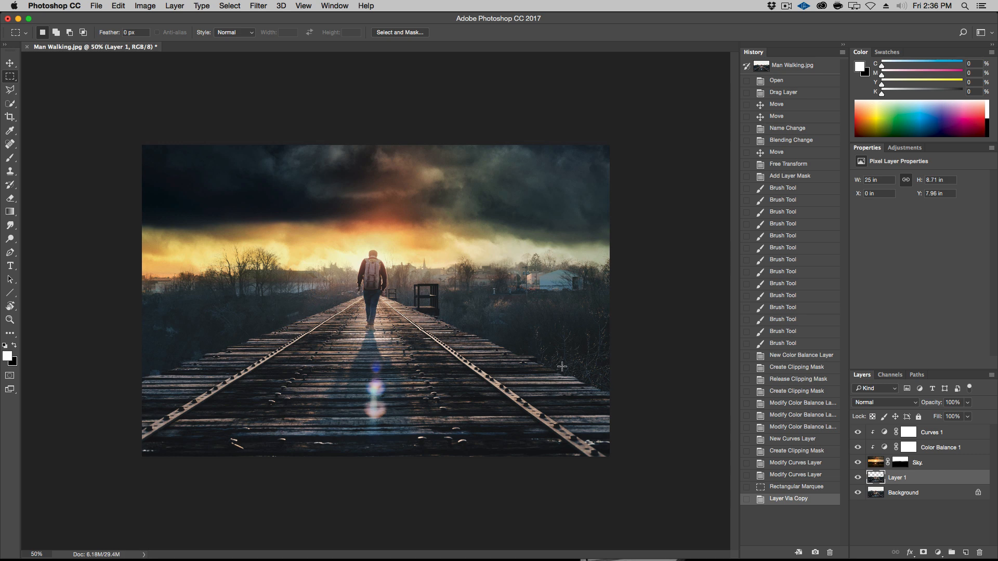
{"action": "left_click", "coordinate": [858, 493]}
{"action": "left_click", "coordinate": [858, 492]}
Convert the copied bridge layer to a Smart Object and set its blend mode to Soft Light.
{"action": "key", "text": "v"}
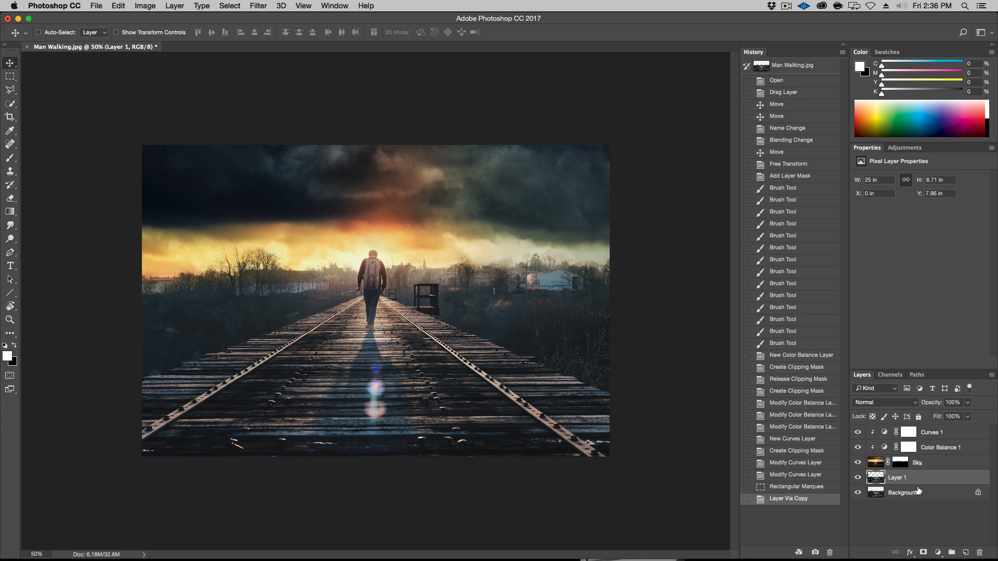
{"action": "right_click", "coordinate": [919, 481]}
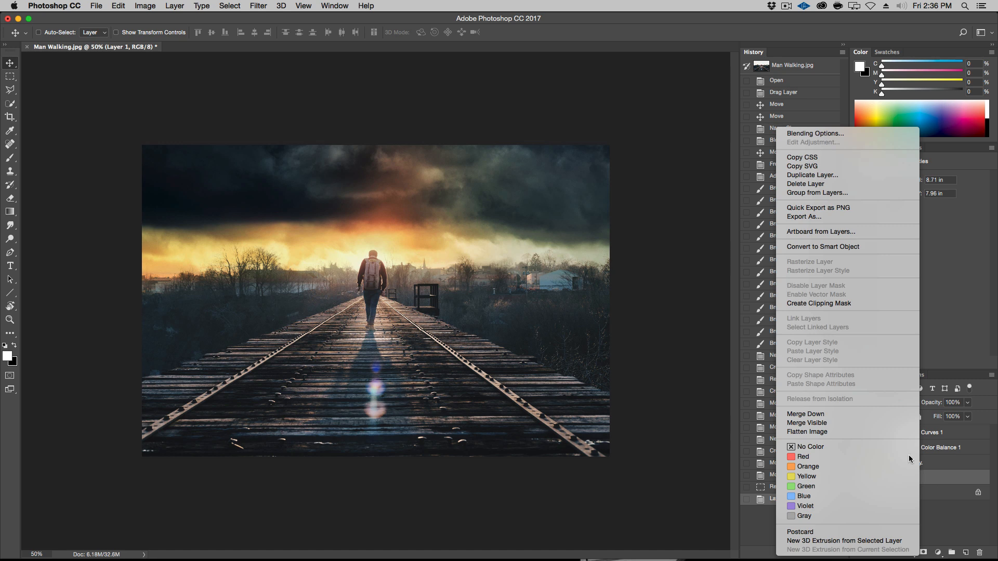
{"action": "left_click", "coordinate": [840, 248]}
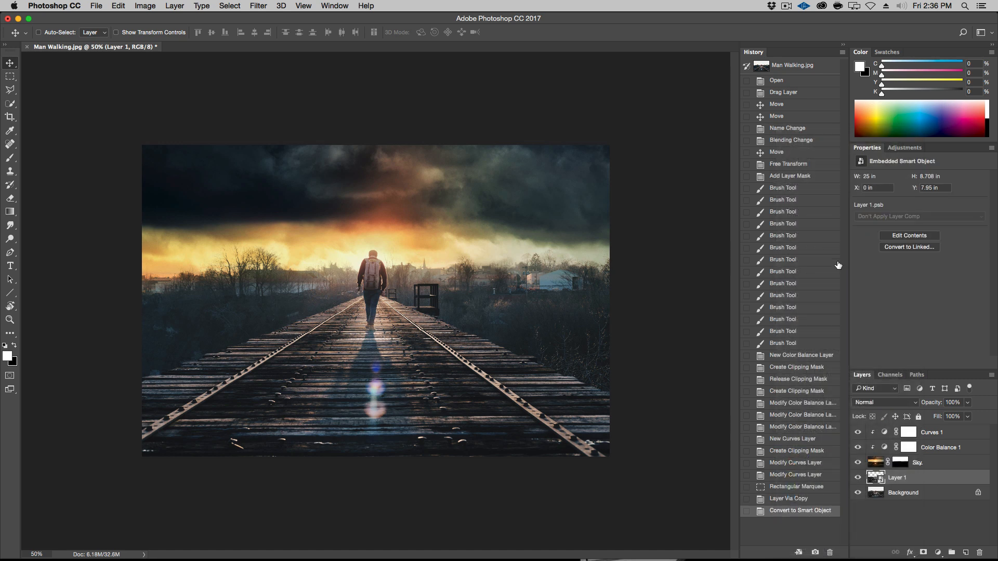
{"action": "left_click", "coordinate": [893, 402]}
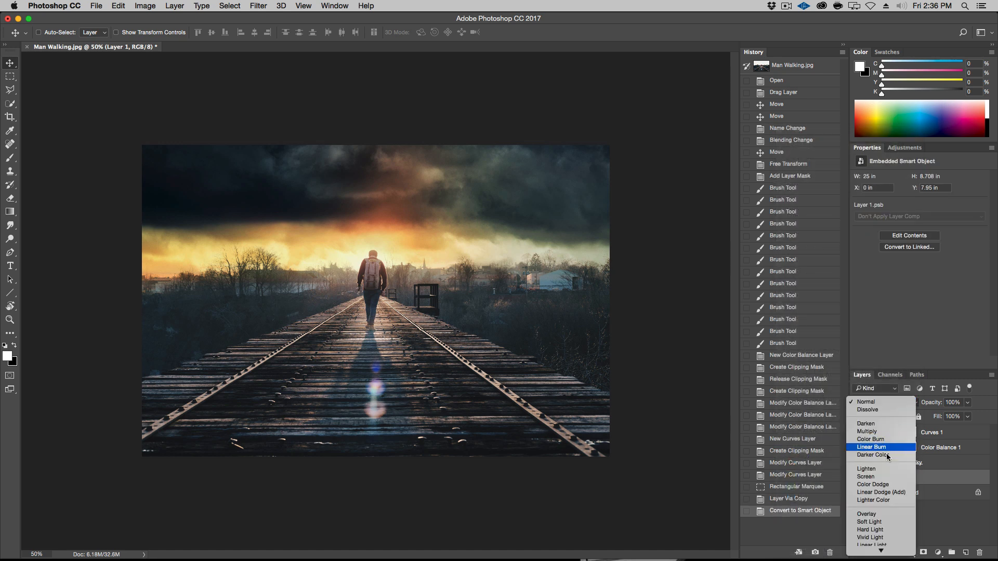
{"action": "left_click", "coordinate": [883, 522]}
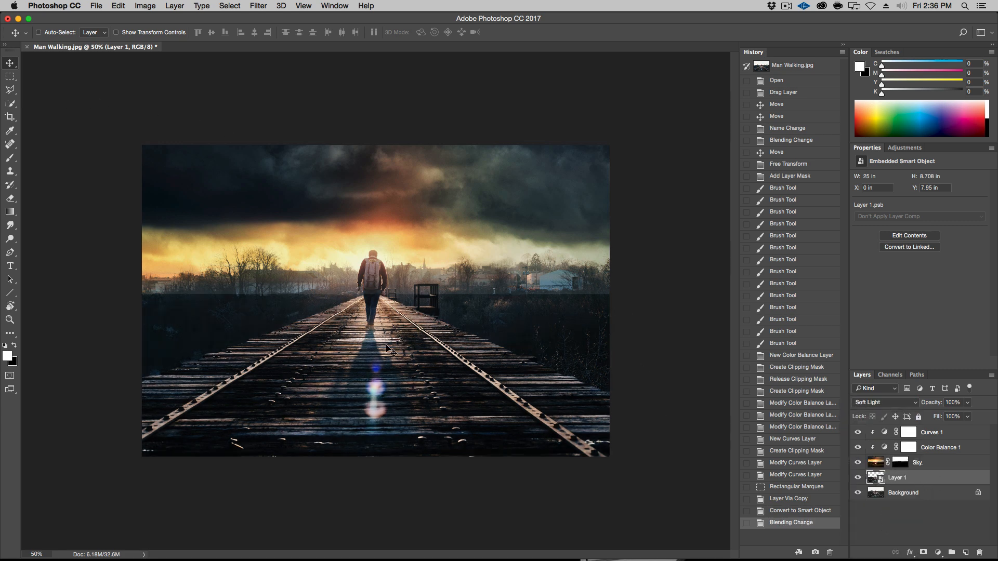
Move the Soft Light bridge layer down and free-transform it to 109.57% height, centred at Y 926.50 px.
{"action": "left_click_drag", "start_coordinate": [374, 327], "coordinate": [378, 343]}
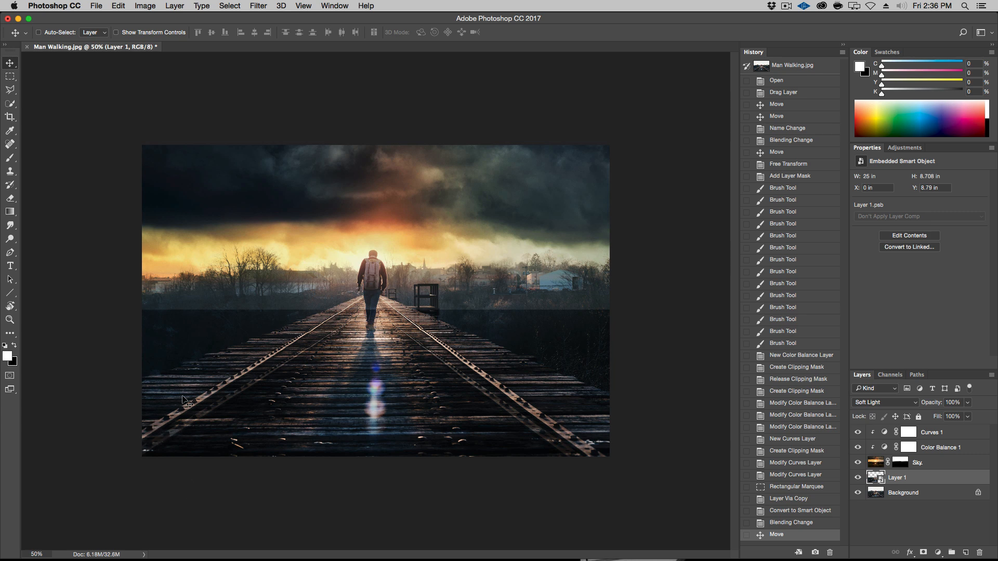
{"action": "left_click", "coordinate": [152, 6]}
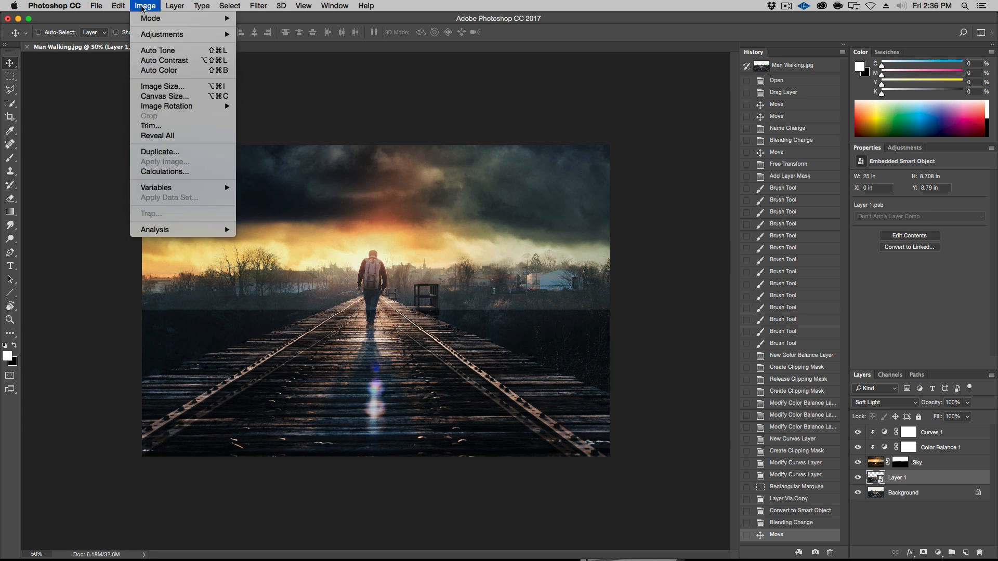
{"action": "mouse_move", "coordinate": [118, 5]}
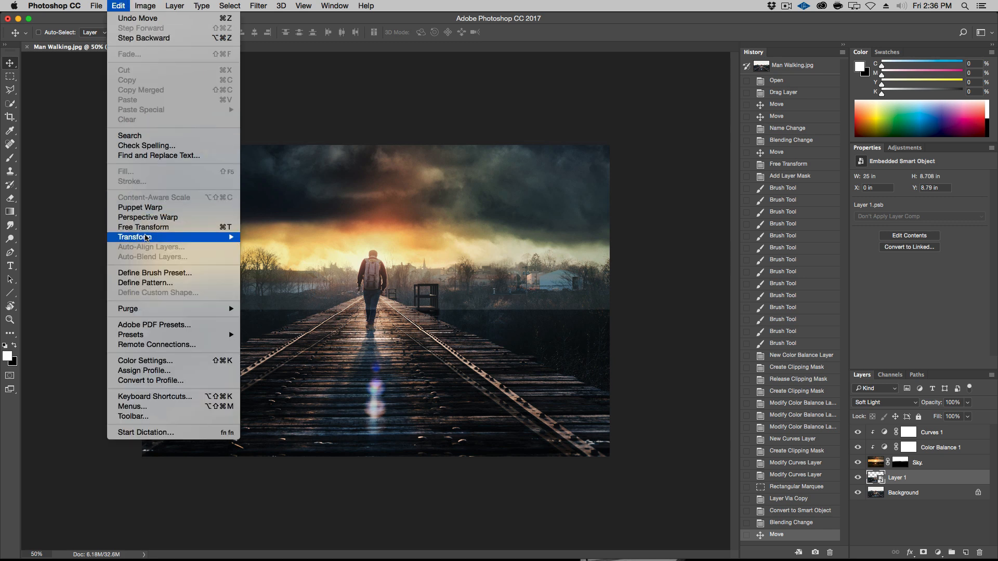
{"action": "left_click", "coordinate": [179, 237]}
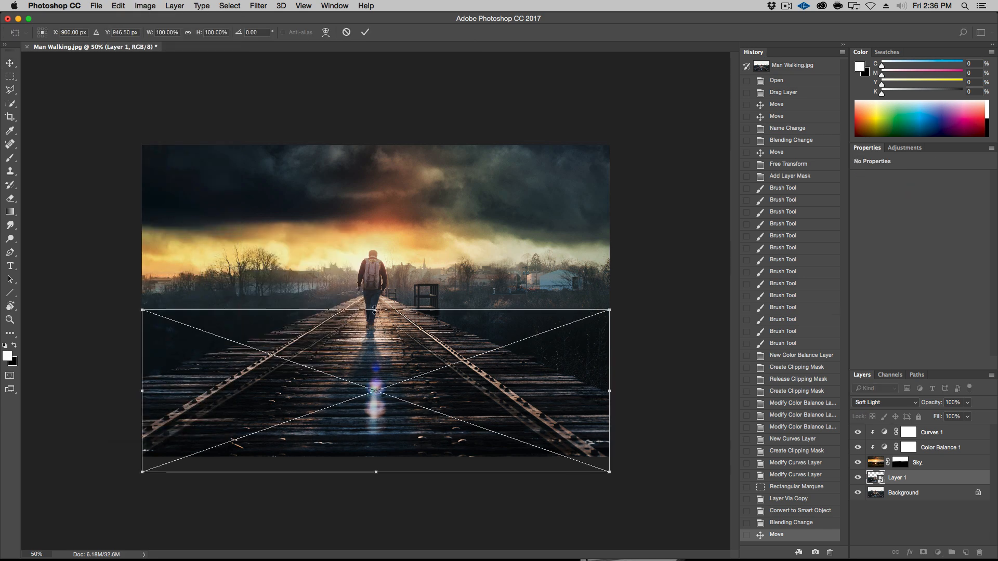
{"action": "left_click_drag", "start_coordinate": [377, 309], "coordinate": [376, 302]}
{"action": "left_click_drag", "start_coordinate": [376, 301], "coordinate": [372, 297]}
{"action": "key", "text": "Down"}
{"action": "key", "text": "Down"}
{"action": "key", "text": "Down"}
{"action": "key", "text": "Down"}
{"action": "key", "text": "Down"}
{"action": "key", "text": "Down"}
{"action": "key", "text": "Down"}
{"action": "key", "text": "Down"}
{"action": "key", "text": "Down"}
{"action": "key", "text": "Down"}
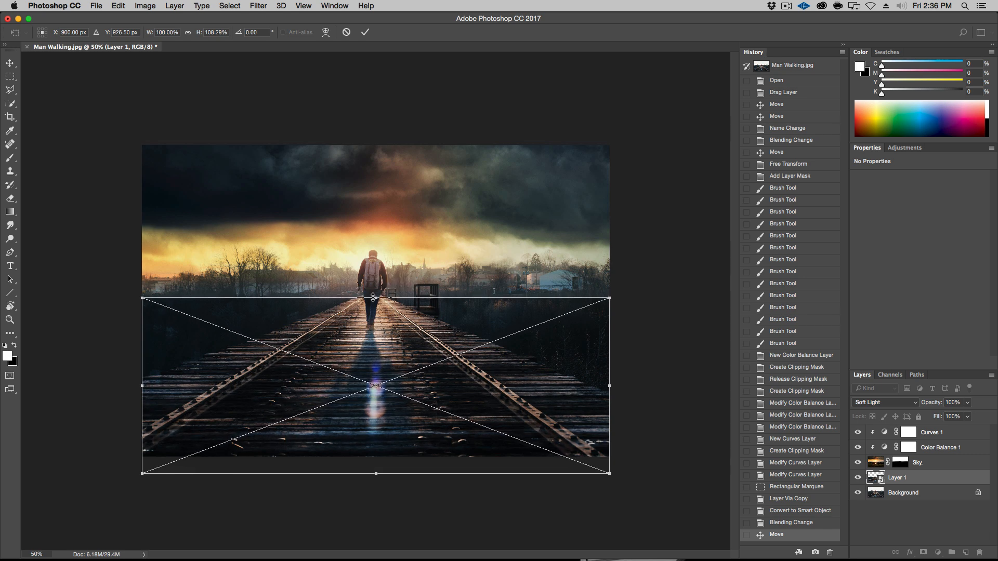
{"action": "left_click_drag", "start_coordinate": [374, 295], "coordinate": [374, 293]}
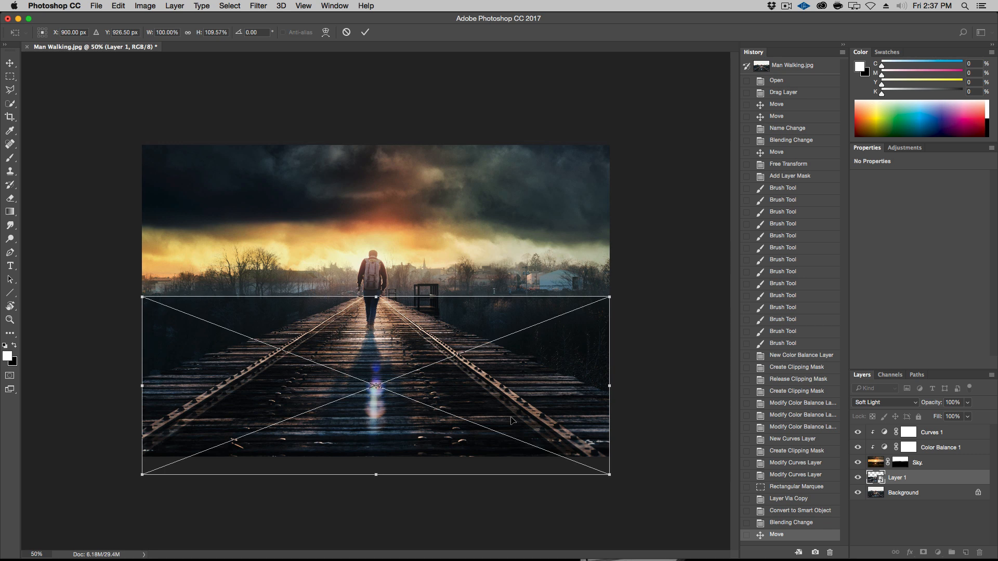
{"action": "key", "text": "Return"}
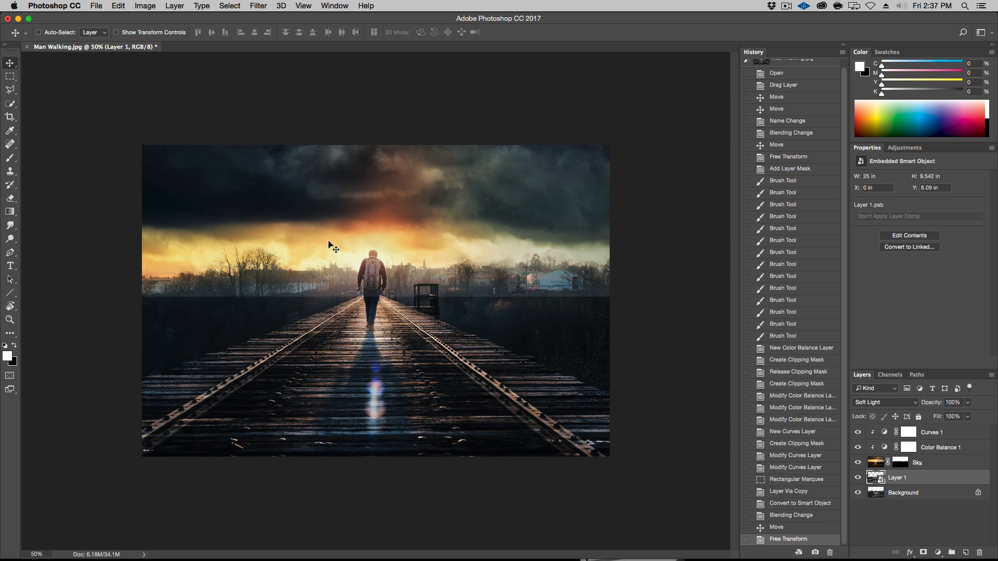
Apply a Motion Blur to the Soft Light bridge layer with a 90° angle and a 33-pixel distance, comparing it with the preview off.
{"action": "left_click", "coordinate": [257, 4]}
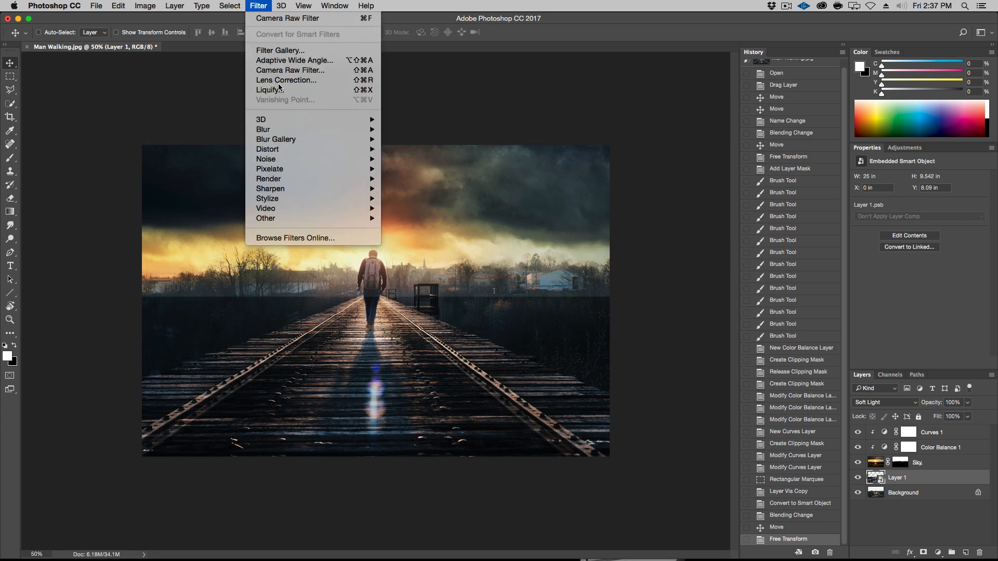
{"action": "mouse_move", "coordinate": [281, 129]}
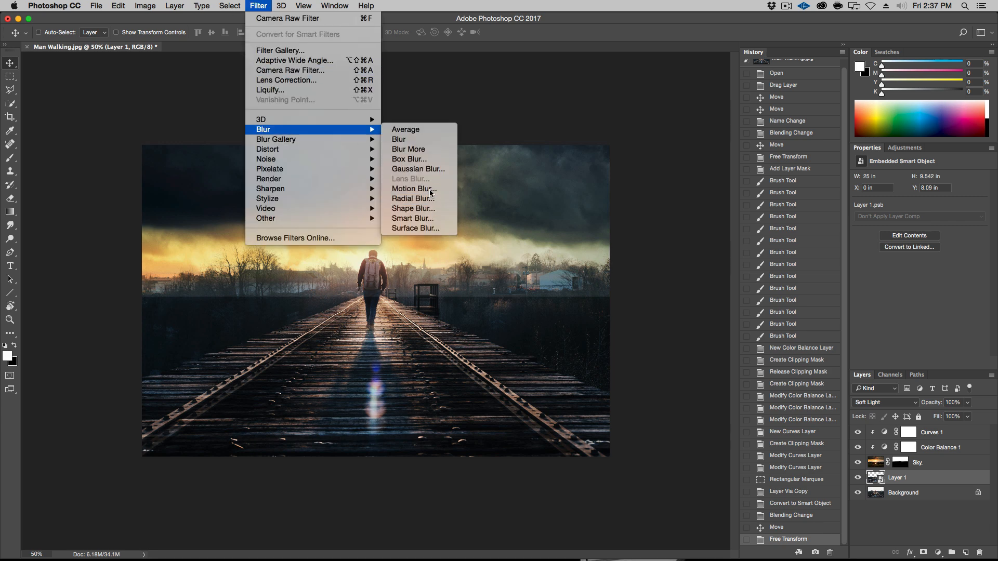
{"action": "left_click", "coordinate": [413, 188]}
{"action": "type", "text": "90"}
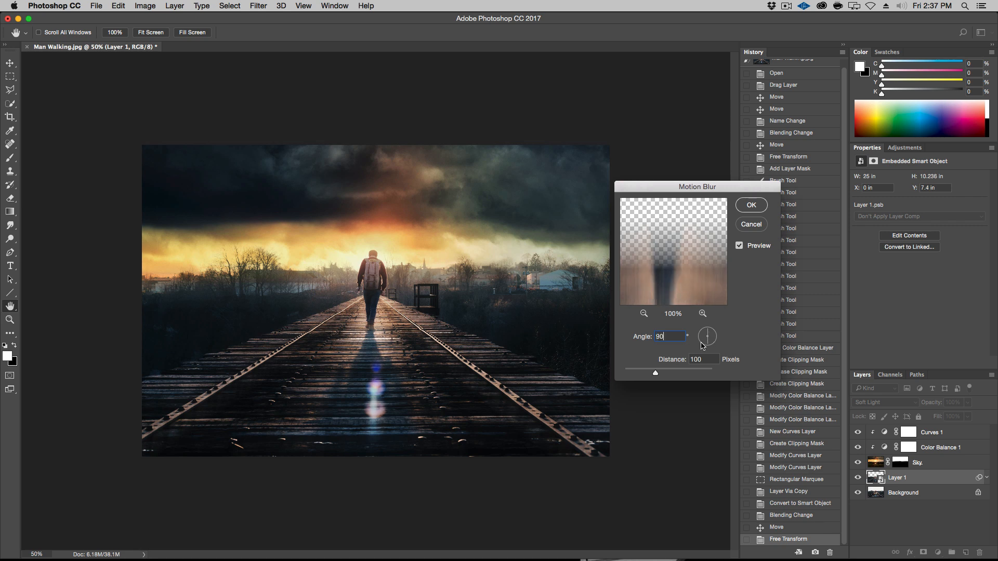
{"action": "left_click_drag", "start_coordinate": [660, 373], "coordinate": [649, 375]}
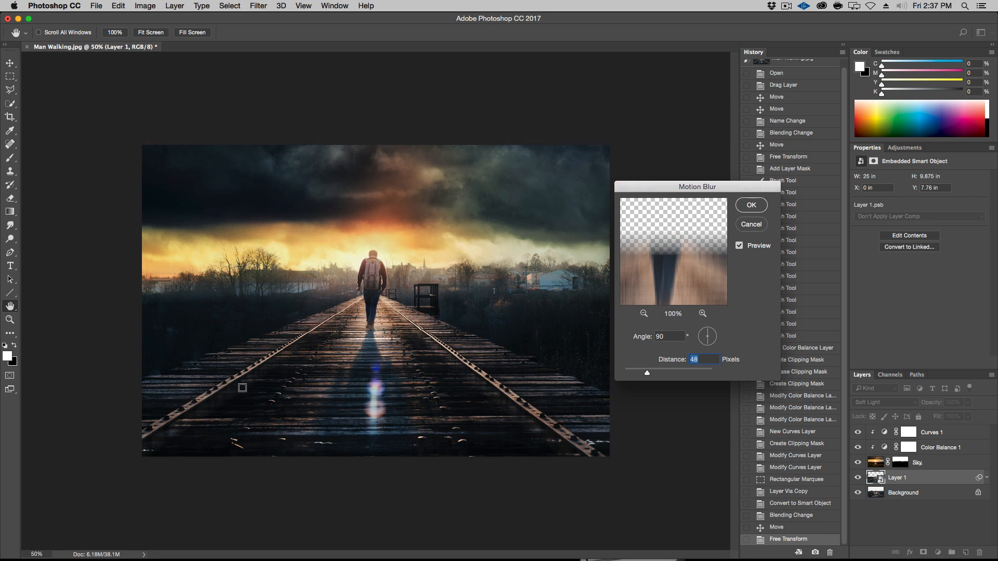
{"action": "left_click_drag", "start_coordinate": [647, 374], "coordinate": [643, 375]}
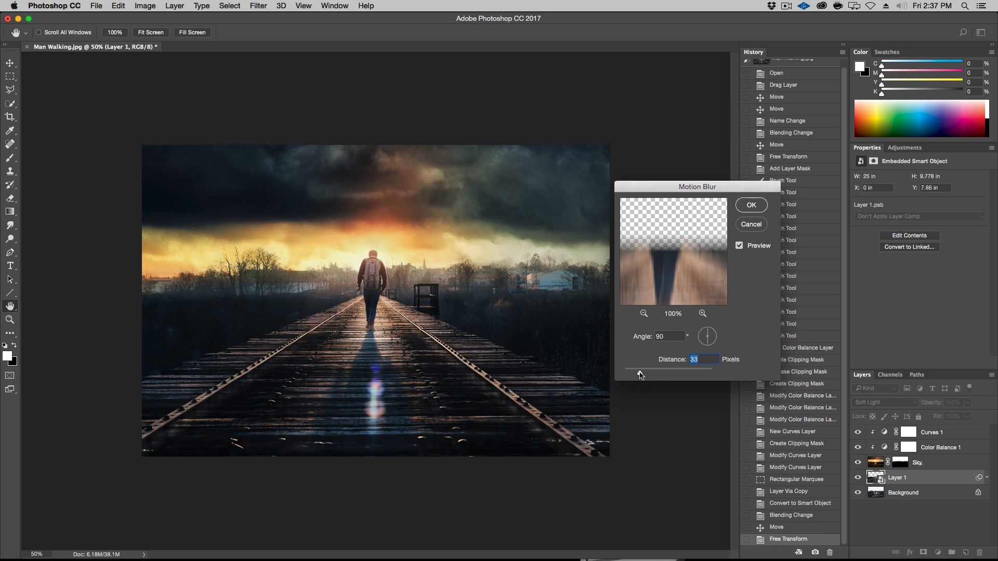
{"action": "left_click", "coordinate": [748, 246]}
{"action": "left_click", "coordinate": [748, 246]}
{"action": "left_click", "coordinate": [755, 206]}
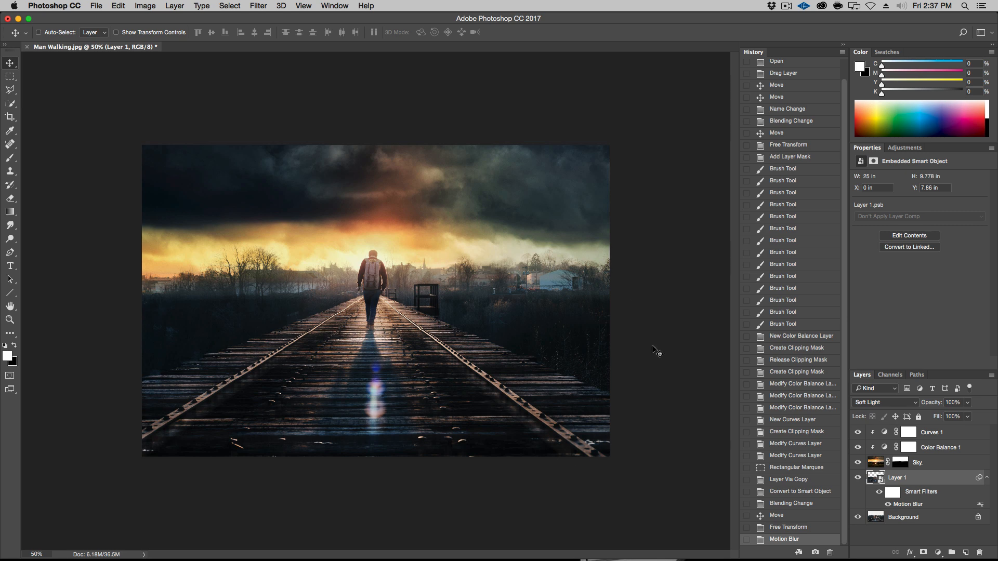
Add a black-filled mask to the blurred bridge layer and paint white over the planks with a 242 px brush to reveal the reflection.
{"action": "left_click", "coordinate": [922, 553], "text": "alt"}
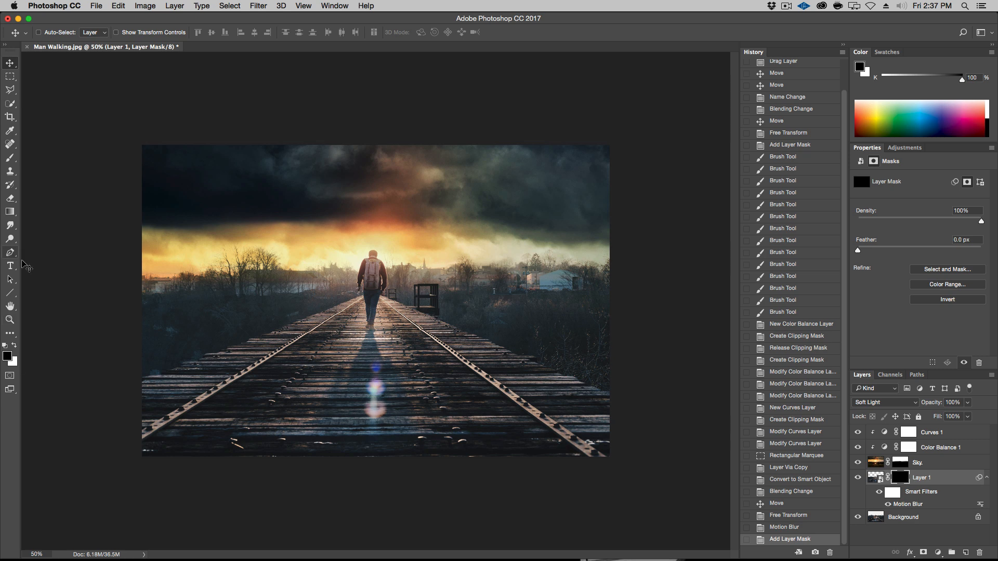
{"action": "key", "text": "b"}
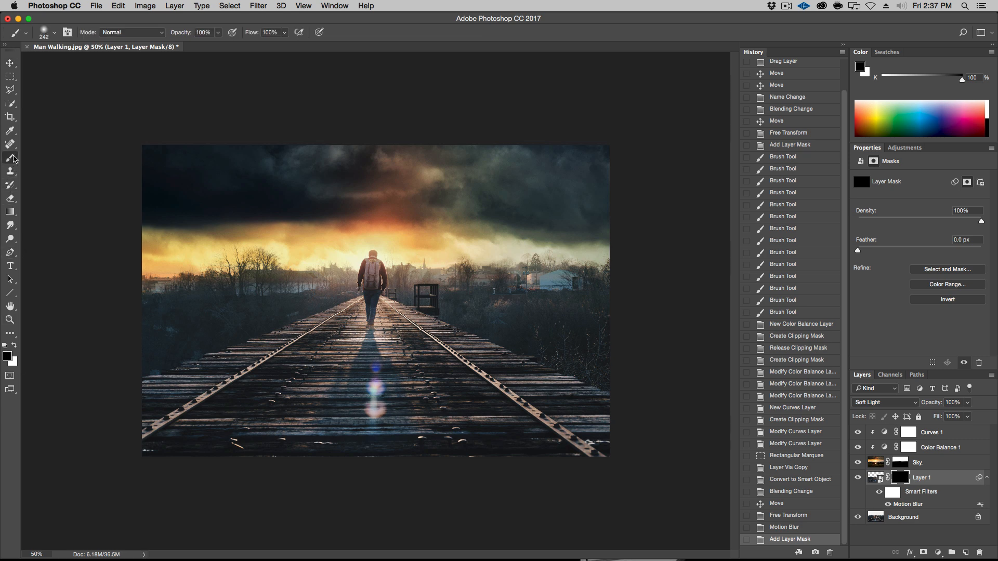
{"action": "left_click", "coordinate": [14, 346]}
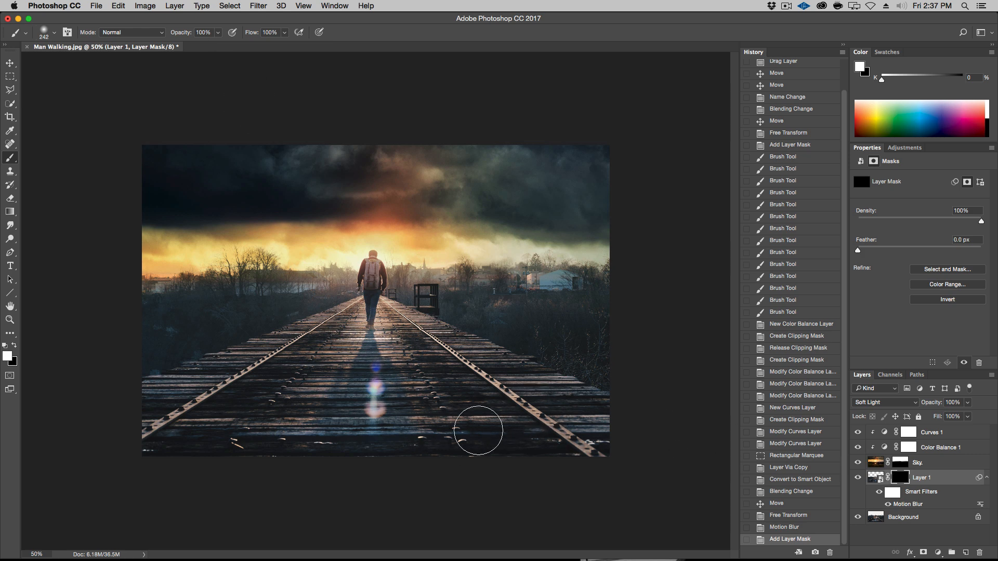
{"action": "mouse_move", "coordinate": [214, 437]}
{"action": "left_mouse_down"}
{"action": "mouse_move", "coordinate": [254, 427]}
{"action": "mouse_move", "coordinate": [226, 414]}
{"action": "mouse_move", "coordinate": [284, 375]}
{"action": "mouse_move", "coordinate": [284, 399]}
{"action": "mouse_move", "coordinate": [328, 394]}
{"action": "mouse_move", "coordinate": [308, 448]}
{"action": "mouse_move", "coordinate": [388, 422]}
{"action": "mouse_move", "coordinate": [539, 449]}
{"action": "mouse_move", "coordinate": [601, 440]}
{"action": "mouse_move", "coordinate": [599, 429]}
{"action": "mouse_move", "coordinate": [380, 320]}
{"action": "mouse_move", "coordinate": [164, 403]}
{"action": "mouse_move", "coordinate": [226, 385]}
{"action": "mouse_move", "coordinate": [440, 427]}
{"action": "left_mouse_up"}
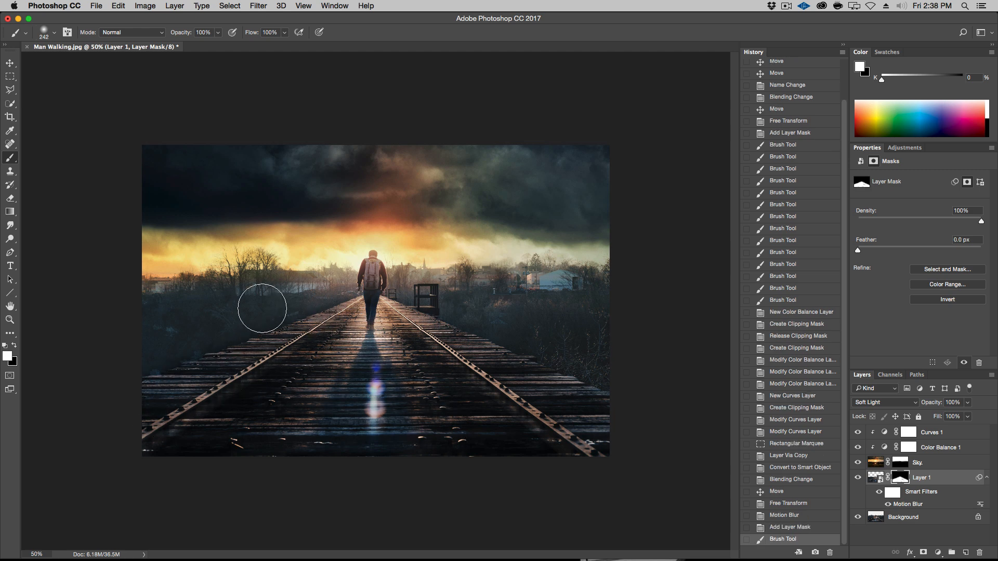
Paint black with a 197 px brush on the bridge layer's mask along the planks' outer edges, and toggle the layer to compare.
{"action": "left_click", "coordinate": [260, 295], "text": "alt"}
{"action": "left_click_drag", "start_coordinate": [318, 320], "coordinate": [343, 321], "text": "ctrl+alt"}
{"action": "left_click", "coordinate": [16, 344]}
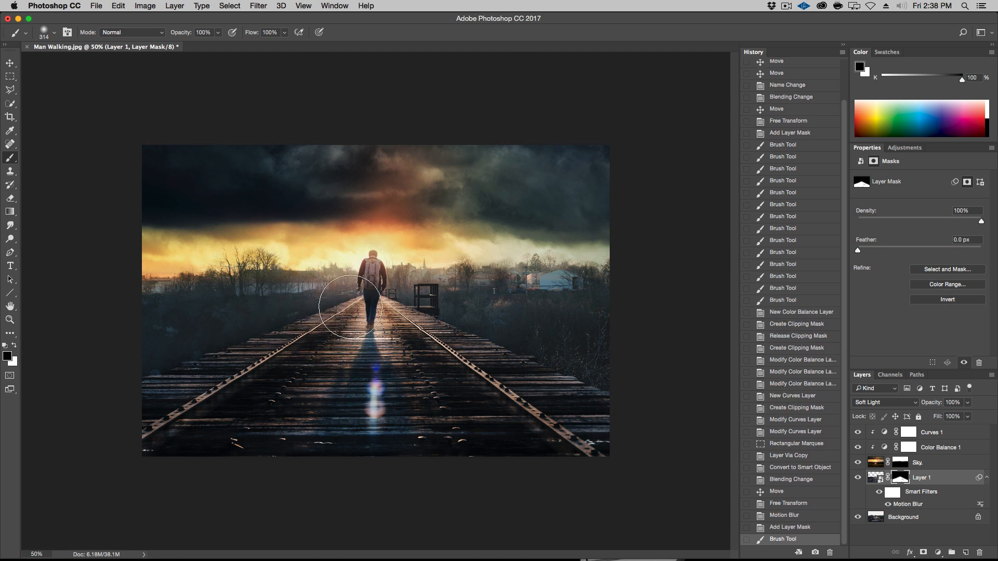
{"action": "left_click_drag", "start_coordinate": [309, 316], "coordinate": [270, 315], "text": "ctrl+alt"}
{"action": "left_click", "coordinate": [311, 299]}
{"action": "left_click", "coordinate": [292, 311]}
{"action": "left_click", "coordinate": [283, 313]}
{"action": "left_click", "coordinate": [262, 319]}
{"action": "left_click", "coordinate": [245, 327]}
{"action": "left_click", "coordinate": [229, 333]}
{"action": "left_click", "coordinate": [205, 339]}
{"action": "left_click", "coordinate": [182, 346]}
{"action": "left_click", "coordinate": [158, 352]}
{"action": "left_click", "coordinate": [157, 352]}
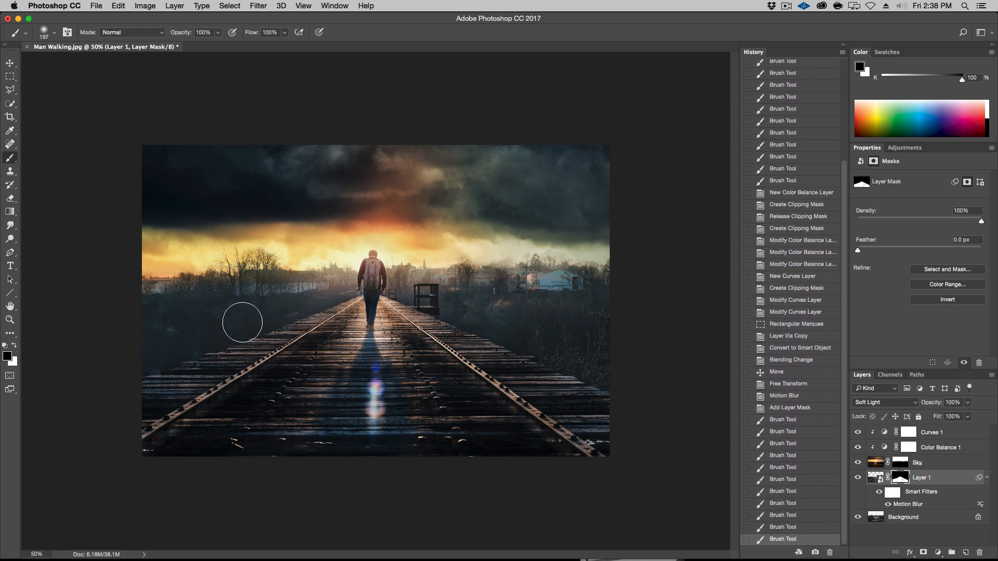
{"action": "left_click", "coordinate": [324, 294]}
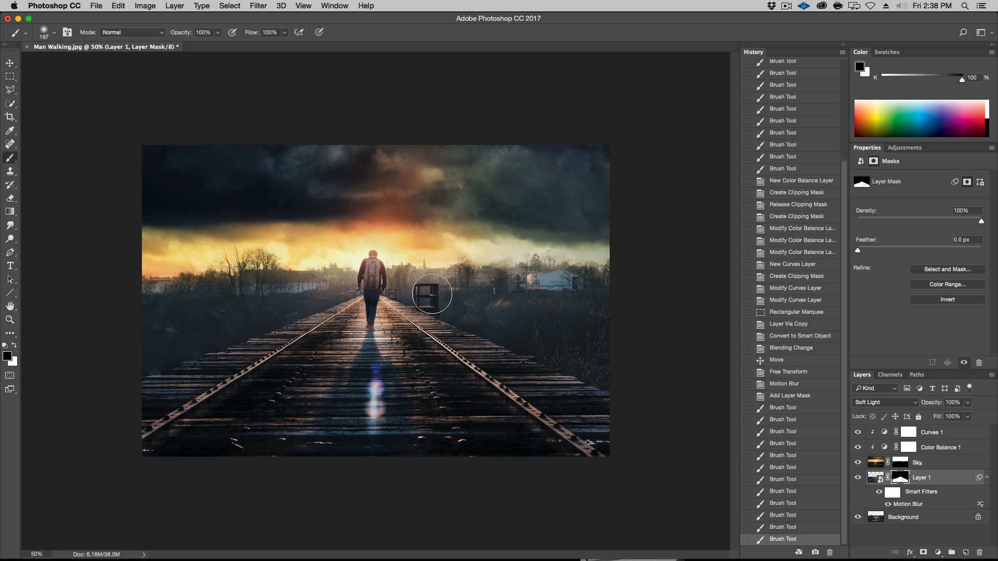
{"action": "left_click_drag", "start_coordinate": [668, 399], "coordinate": [675, 399]}
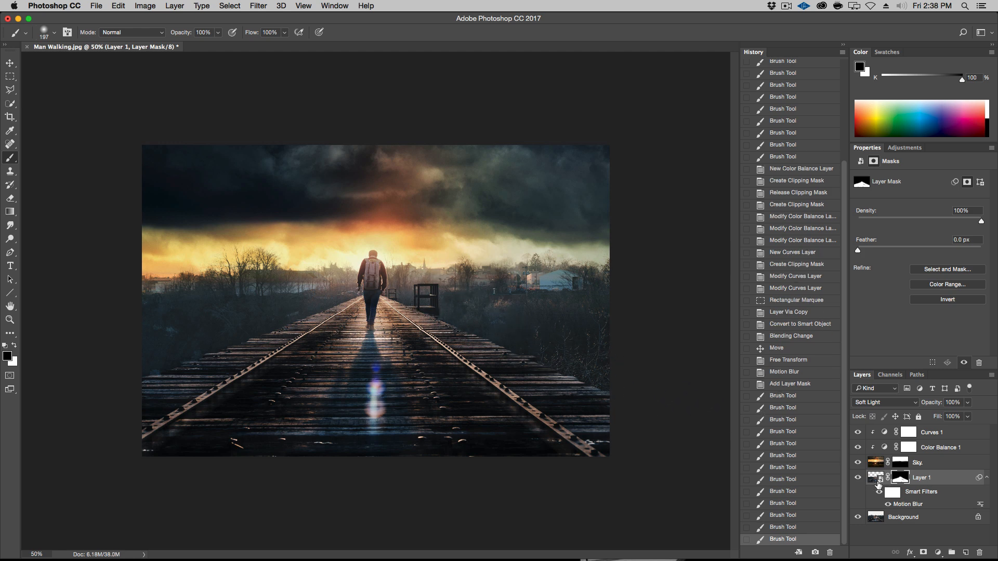
{"action": "left_click", "coordinate": [859, 479]}
{"action": "left_click", "coordinate": [858, 478]}
{"action": "left_click", "coordinate": [859, 479]}
{"action": "left_click", "coordinate": [859, 479]}
Select the walking man on the Background layer with the Rectangular Marquee and trim the selection closely around him.
{"action": "left_click", "coordinate": [903, 518]}
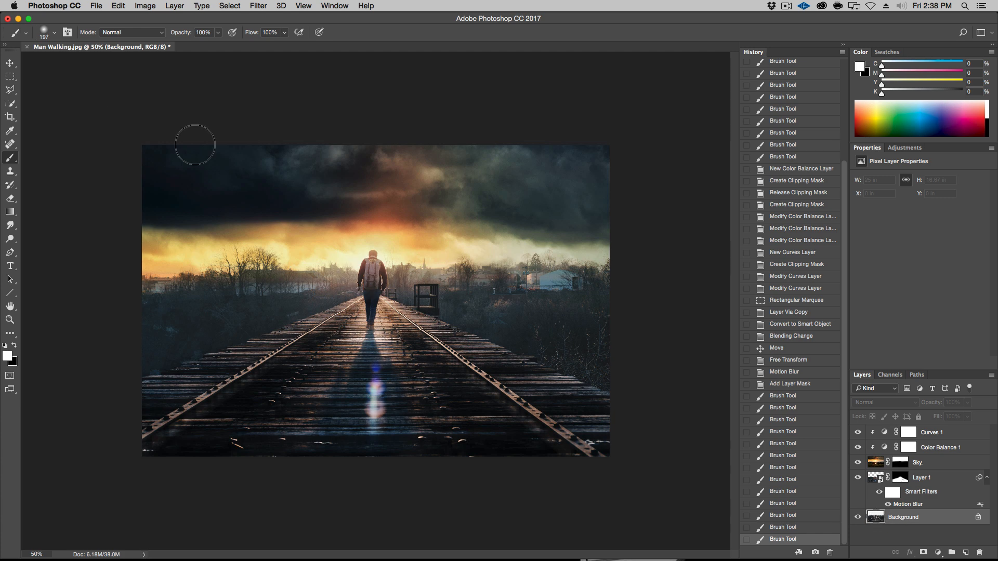
{"action": "left_click", "coordinate": [10, 76]}
{"action": "left_click_drag", "start_coordinate": [351, 243], "coordinate": [396, 336]}
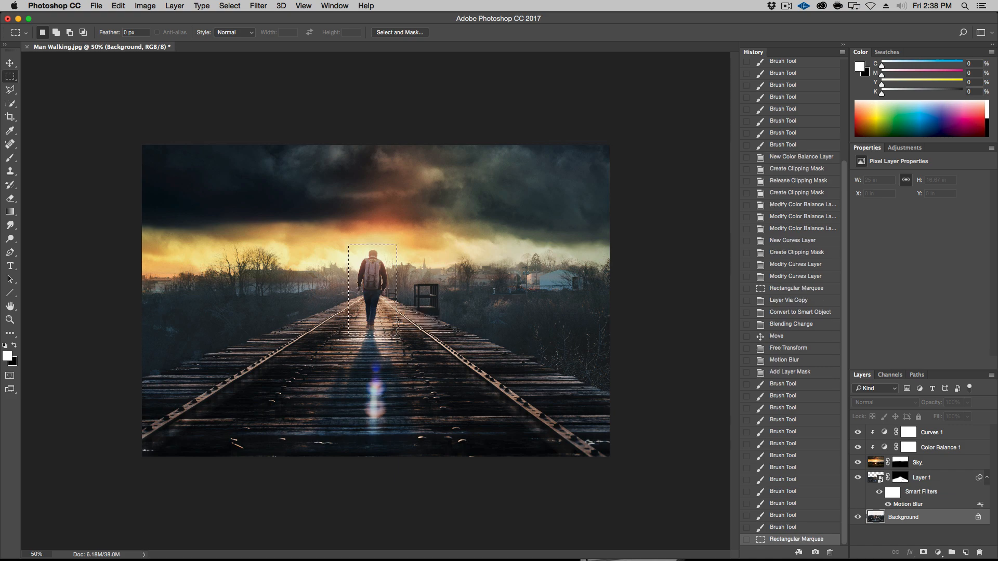
{"action": "key", "text": "super+alt+0"}
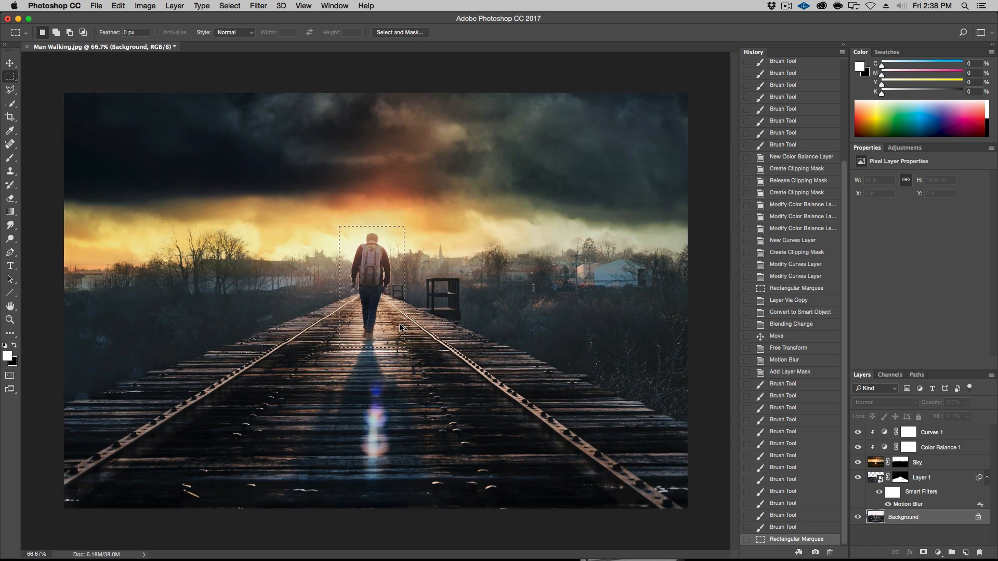
{"action": "key", "text": "super+equal"}
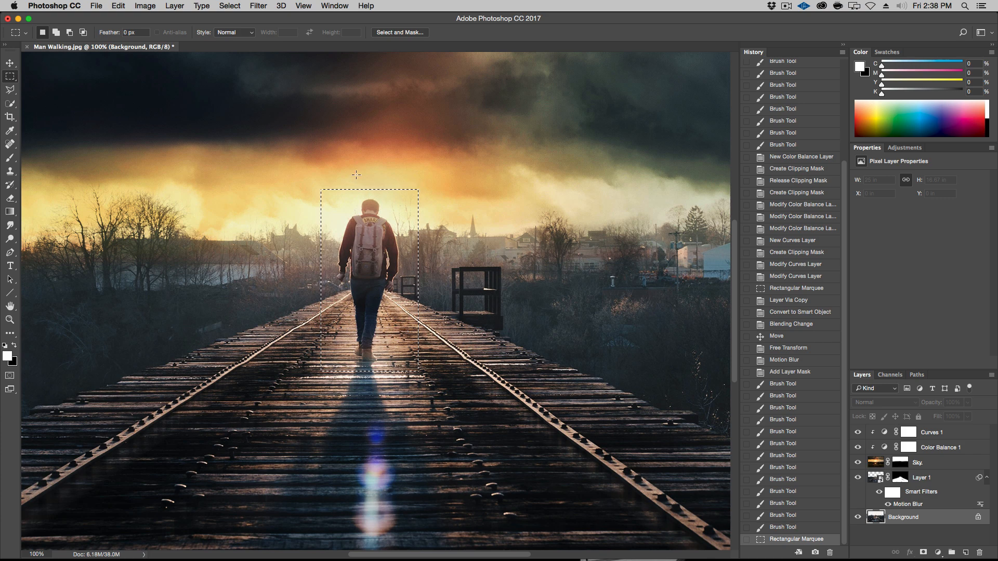
{"action": "left_click_drag", "start_coordinate": [519, 404], "coordinate": [405, 161]}
{"action": "left_click_drag", "start_coordinate": [250, 136], "coordinate": [453, 196]}
{"action": "left_click_drag", "start_coordinate": [256, 134], "coordinate": [331, 411]}
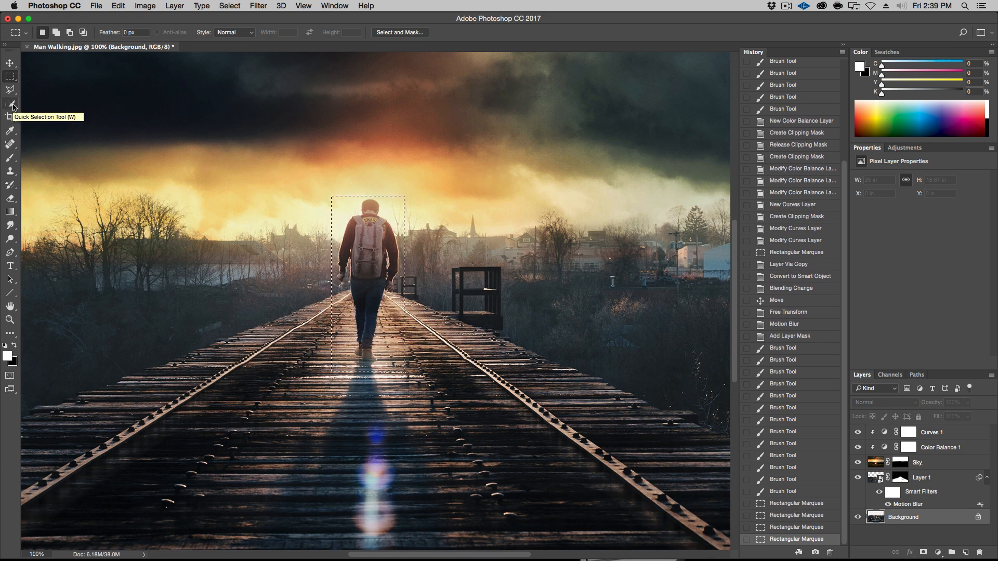
Subtract the sky, trees and planks around the man from the selection with a 20 px Quick Selection brush.
{"action": "left_click", "coordinate": [12, 105]}
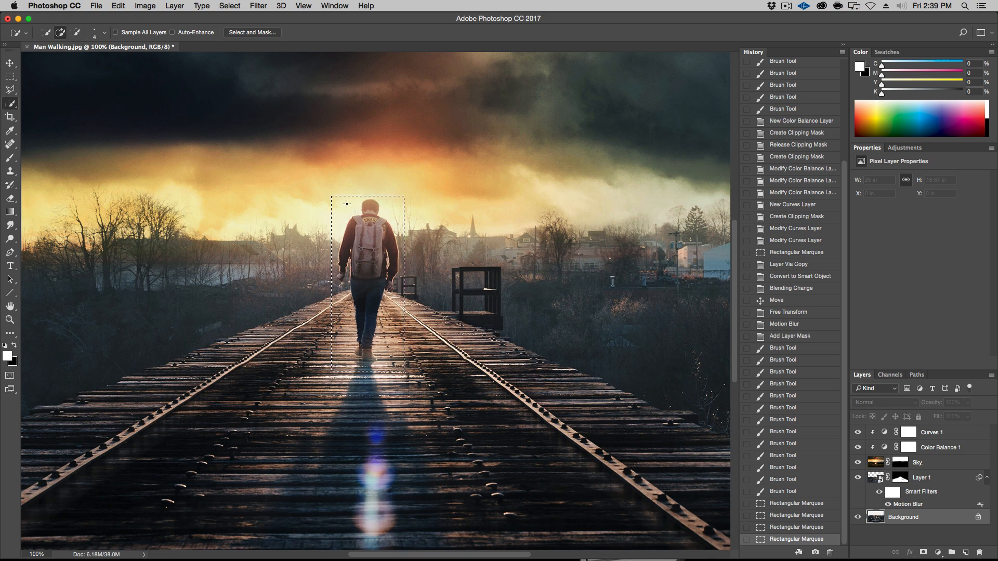
{"action": "key", "text": "super+equal"}
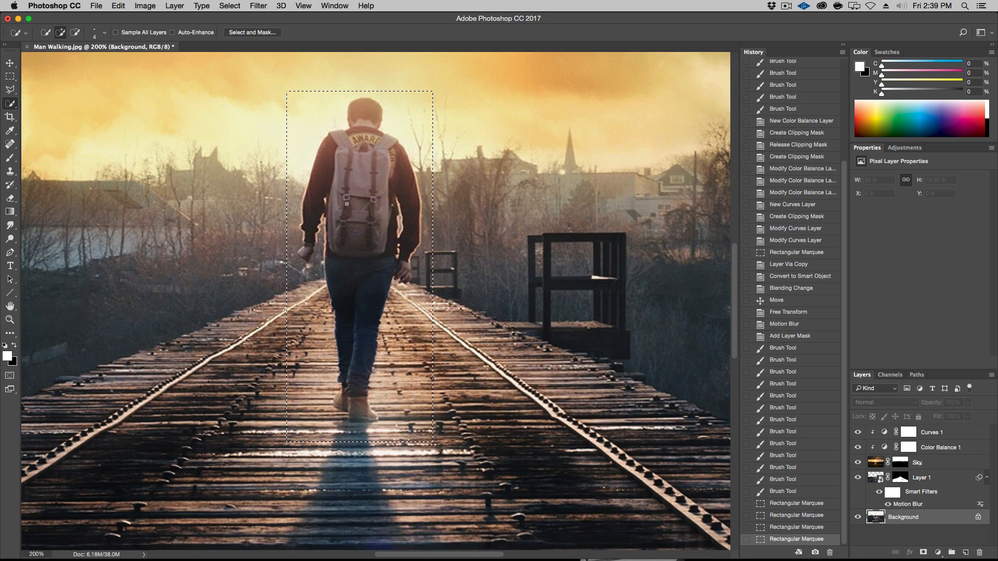
{"action": "left_click_drag", "start_coordinate": [301, 118], "coordinate": [308, 117]}
{"action": "left_click", "coordinate": [291, 106]}
{"action": "mouse_move", "coordinate": [290, 107]}
{"action": "left_mouse_down"}
{"action": "mouse_move", "coordinate": [301, 81]}
{"action": "mouse_move", "coordinate": [265, 162]}
{"action": "left_mouse_up"}
{"action": "mouse_move", "coordinate": [312, 109]}
{"action": "left_mouse_down"}
{"action": "mouse_move", "coordinate": [340, 78]}
{"action": "mouse_move", "coordinate": [374, 78]}
{"action": "mouse_move", "coordinate": [437, 113]}
{"action": "mouse_move", "coordinate": [444, 137]}
{"action": "left_mouse_up"}
{"action": "left_click_drag", "start_coordinate": [434, 85], "coordinate": [435, 171]}
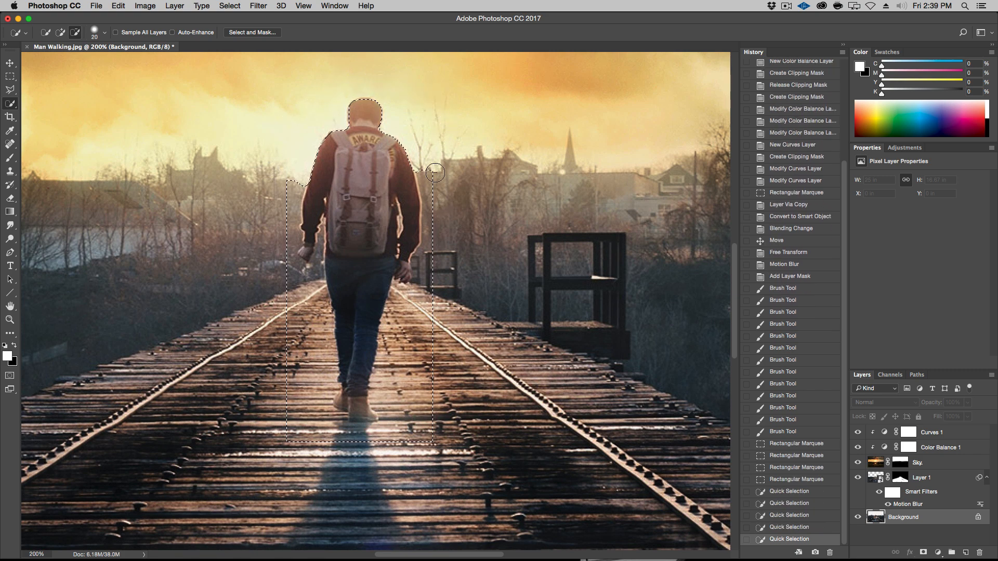
{"action": "left_click_drag", "start_coordinate": [431, 263], "coordinate": [431, 272]}
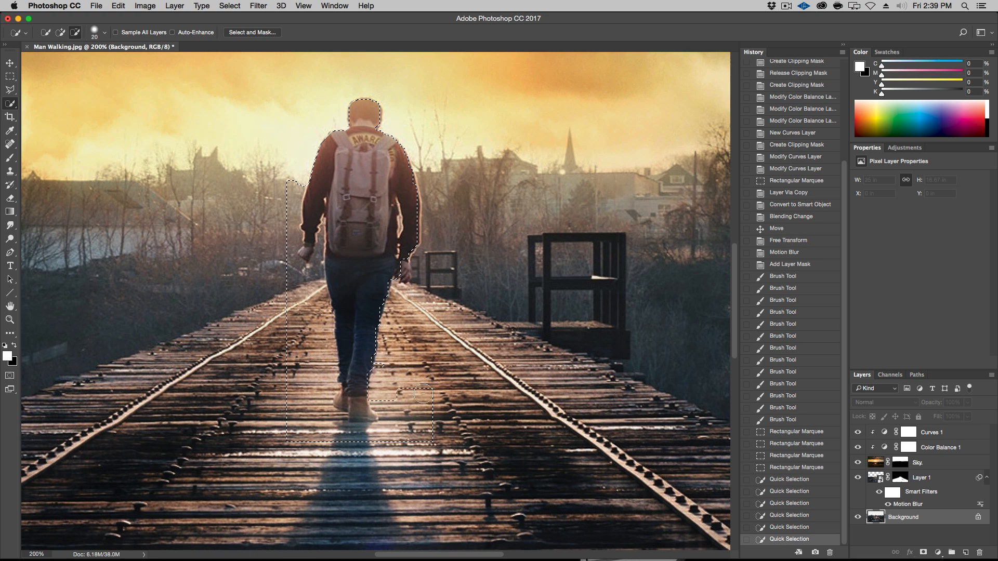
{"action": "left_click_drag", "start_coordinate": [416, 454], "coordinate": [359, 442]}
{"action": "mouse_move", "coordinate": [307, 335]}
{"action": "left_mouse_down"}
{"action": "mouse_move", "coordinate": [302, 244]}
{"action": "mouse_move", "coordinate": [294, 272]}
{"action": "left_mouse_up"}
{"action": "left_click", "coordinate": [279, 247]}
{"action": "mouse_move", "coordinate": [290, 418]}
{"action": "left_mouse_down"}
{"action": "mouse_move", "coordinate": [292, 444]}
{"action": "mouse_move", "coordinate": [320, 495]}
{"action": "mouse_move", "coordinate": [348, 470]}
{"action": "left_mouse_up"}
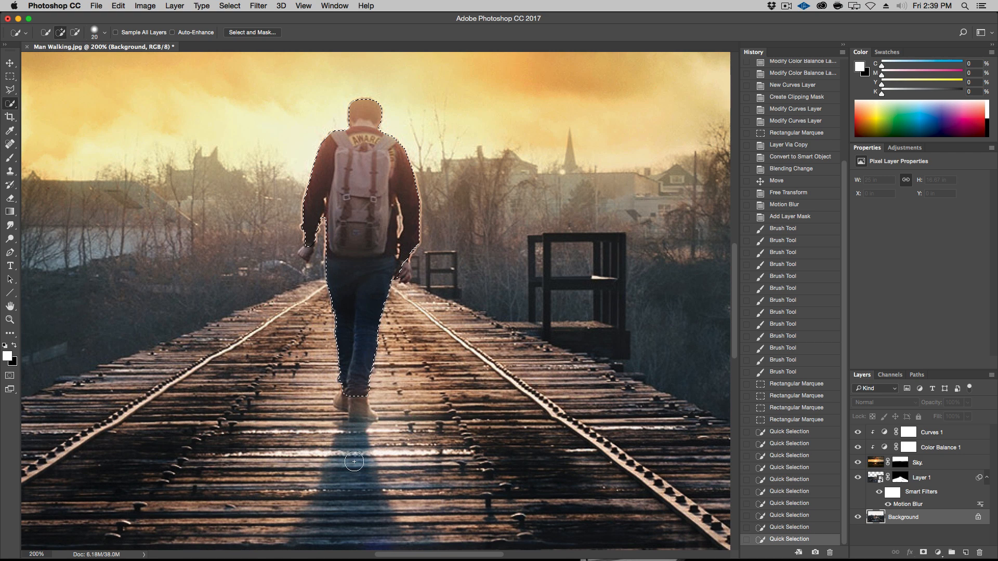
Add the man's boots to the selection with a 9 px Quick Selection brush.
{"action": "key", "text": "super+equal"}
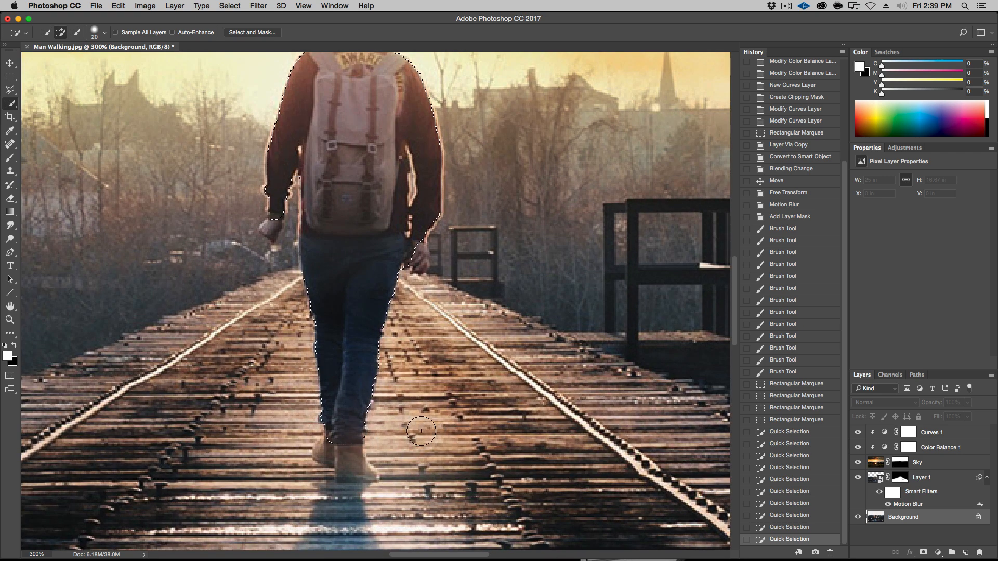
{"action": "left_click_drag", "start_coordinate": [424, 430], "coordinate": [413, 432]}
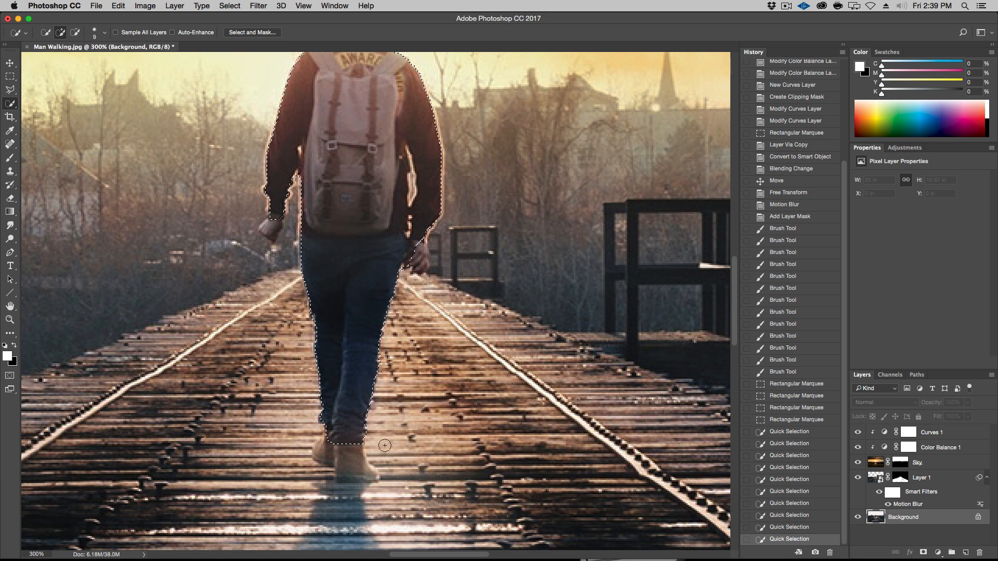
{"action": "mouse_move", "coordinate": [351, 445]}
{"action": "left_mouse_down"}
{"action": "mouse_move", "coordinate": [352, 469]}
{"action": "mouse_move", "coordinate": [325, 452]}
{"action": "left_mouse_up"}
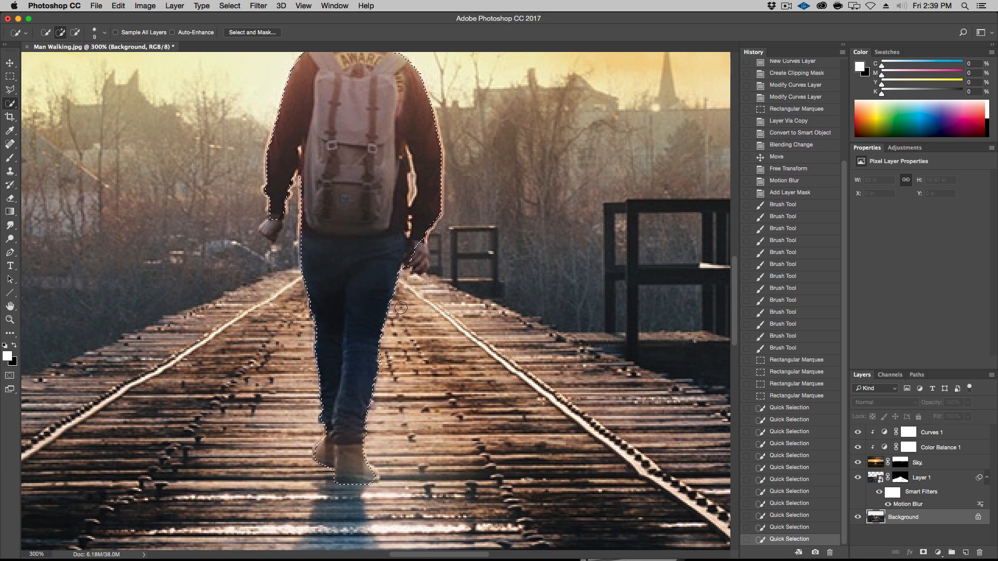
Add both of the man's hands to the selection and subtract the spill beside his right hand.
{"action": "left_click_drag", "start_coordinate": [419, 255], "coordinate": [434, 268]}
{"action": "key", "text": "alt"}
{"action": "left_click", "coordinate": [442, 253], "text": "alt"}
{"action": "left_click", "coordinate": [414, 256]}
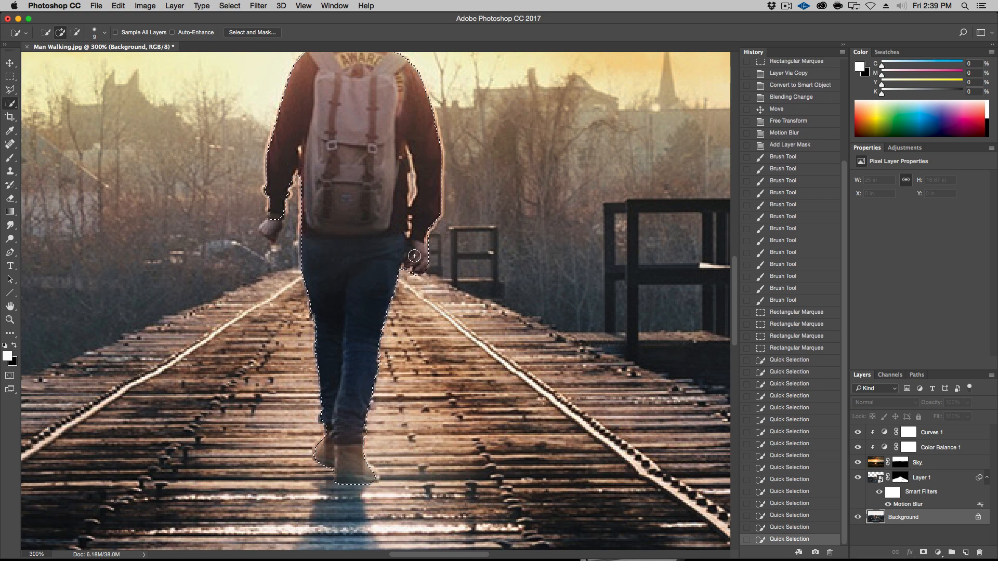
{"action": "left_click", "coordinate": [271, 230]}
{"action": "left_click", "coordinate": [266, 229]}
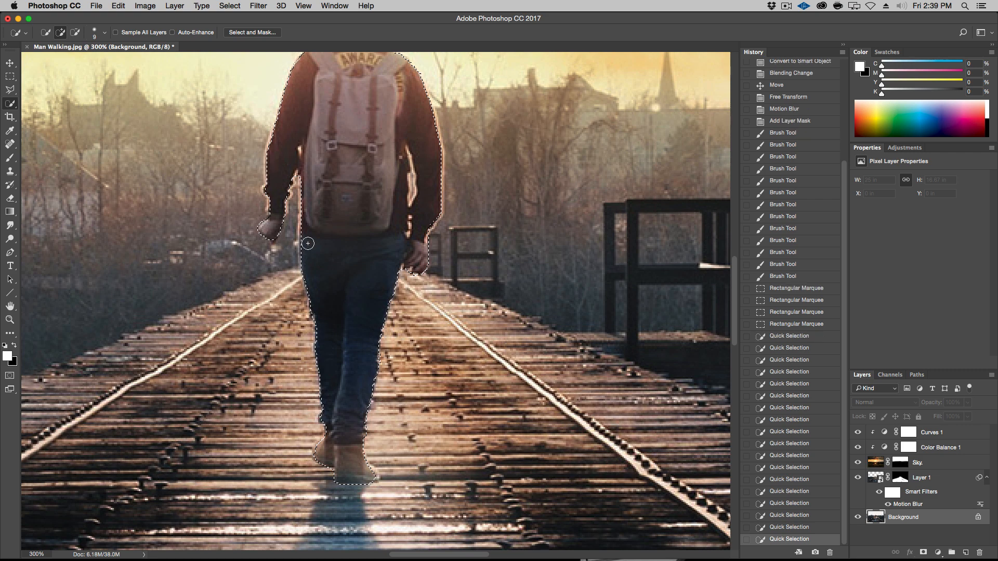
Subtract the bright gap between the man's right arm and the backpack from the selection with a 4 px brush.
{"action": "key", "text": "space"}
{"action": "left_click_drag", "start_coordinate": [315, 189], "coordinate": [330, 284]}
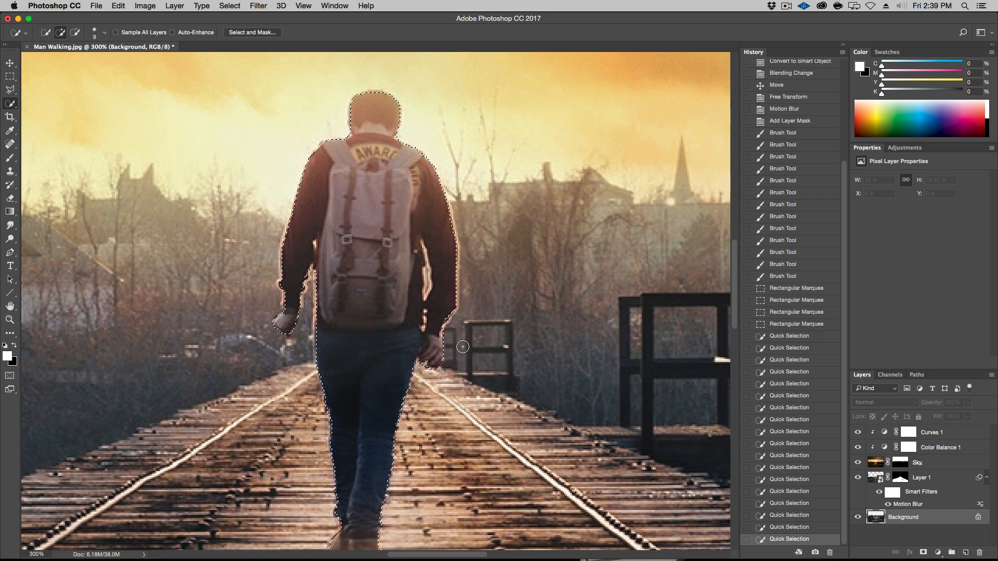
{"action": "left_click_drag", "start_coordinate": [428, 289], "coordinate": [427, 289]}
{"action": "left_click", "coordinate": [429, 286], "text": "alt"}
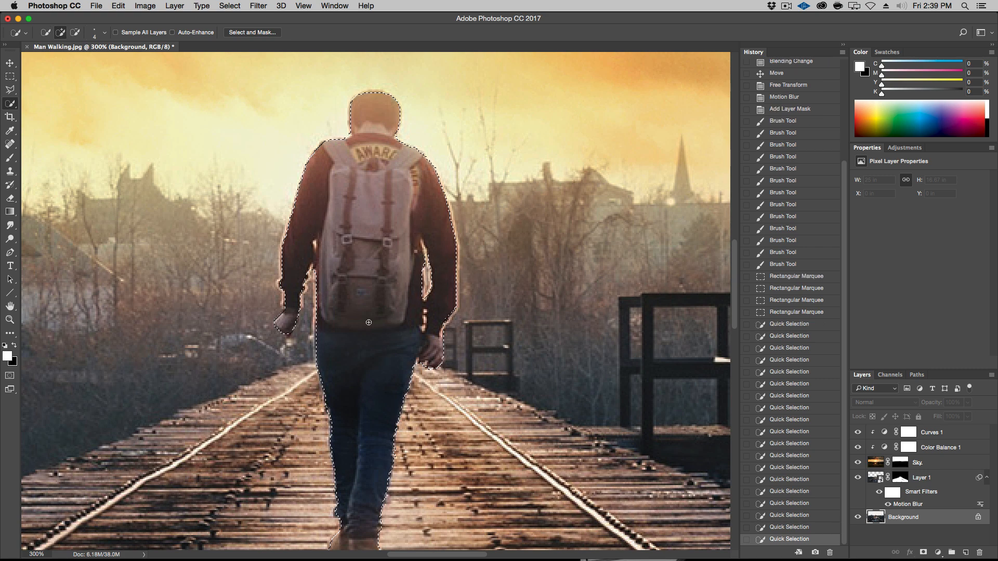
Check the selection down to the boots and copy the selected man from the Background to a new layer.
{"action": "scroll", "coordinate": [368, 181], "scroll_direction": "down", "scroll_amount": 5}
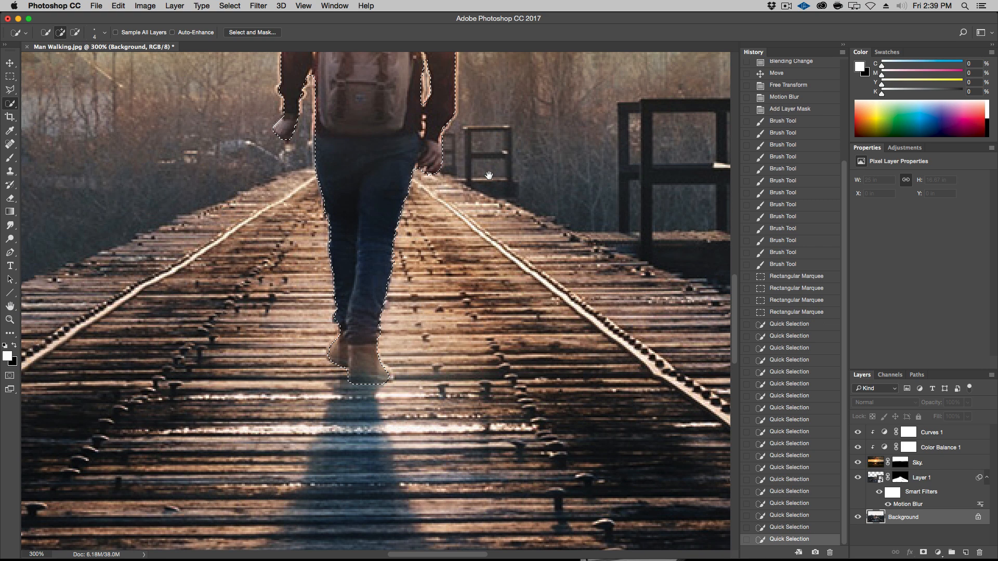
{"action": "key", "text": "super+1"}
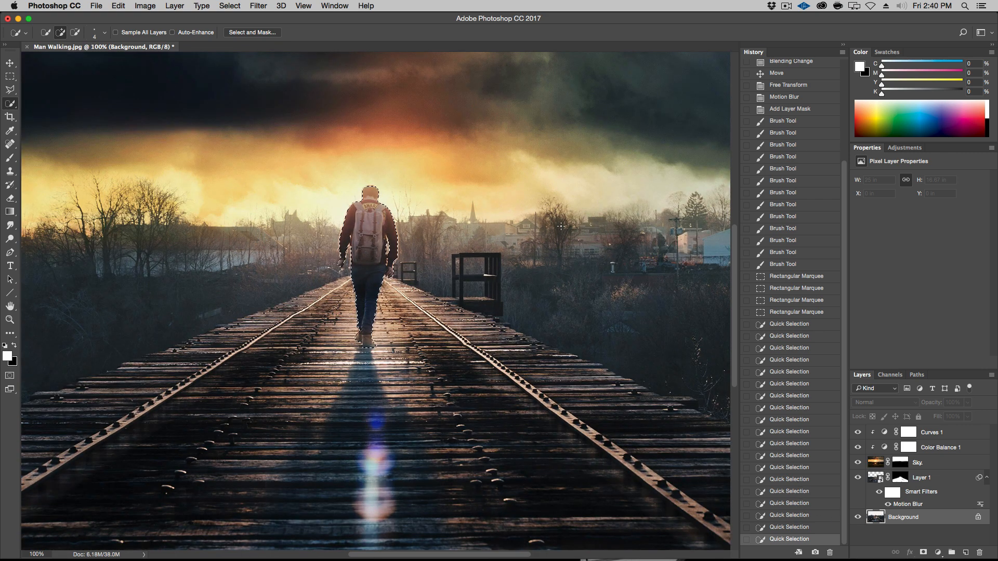
{"action": "left_click", "coordinate": [150, 5]}
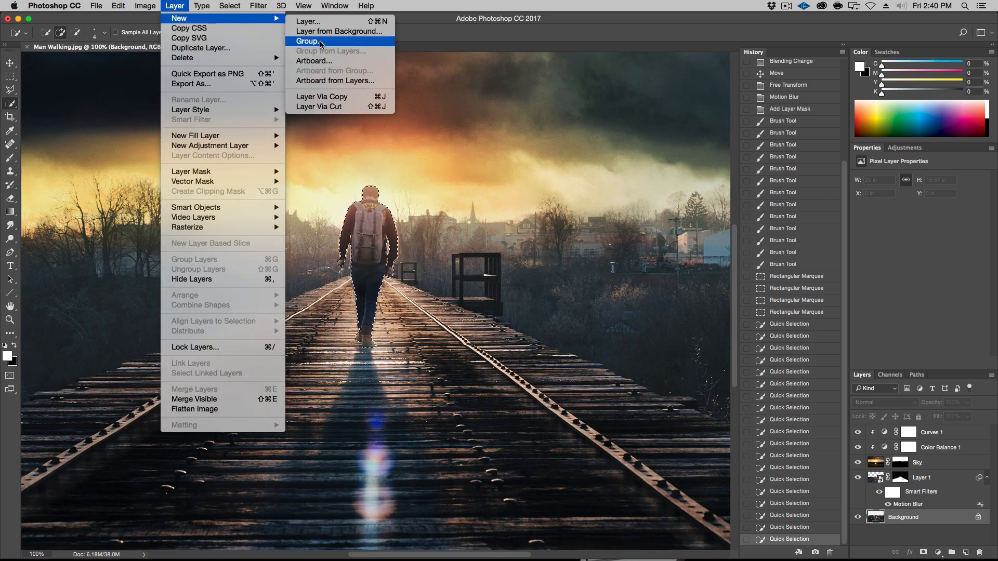
{"action": "left_click", "coordinate": [346, 96]}
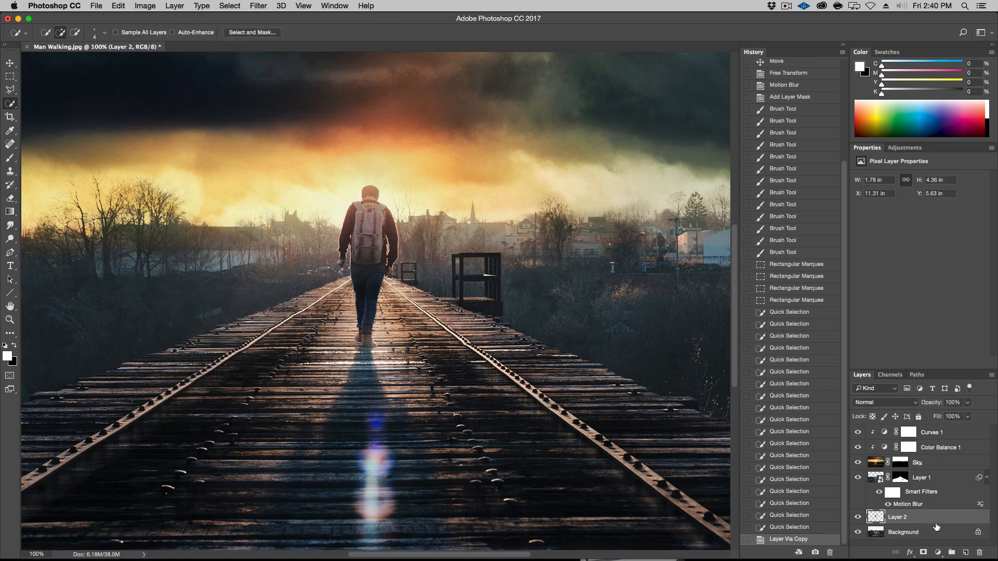
{"action": "left_click", "coordinate": [10, 62]}
{"action": "left_click_drag", "start_coordinate": [384, 254], "coordinate": [440, 199]}
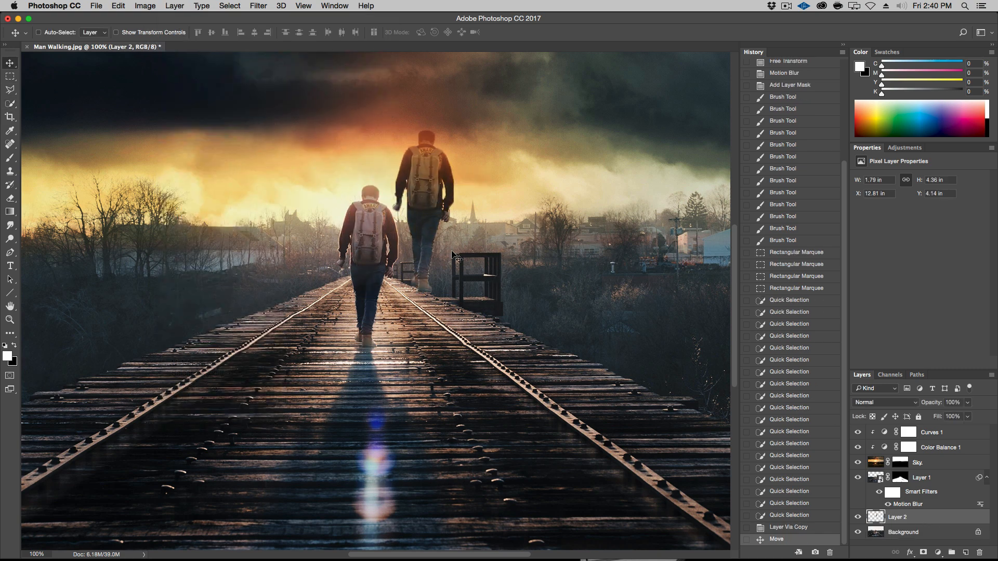
{"action": "key", "text": "super+z"}
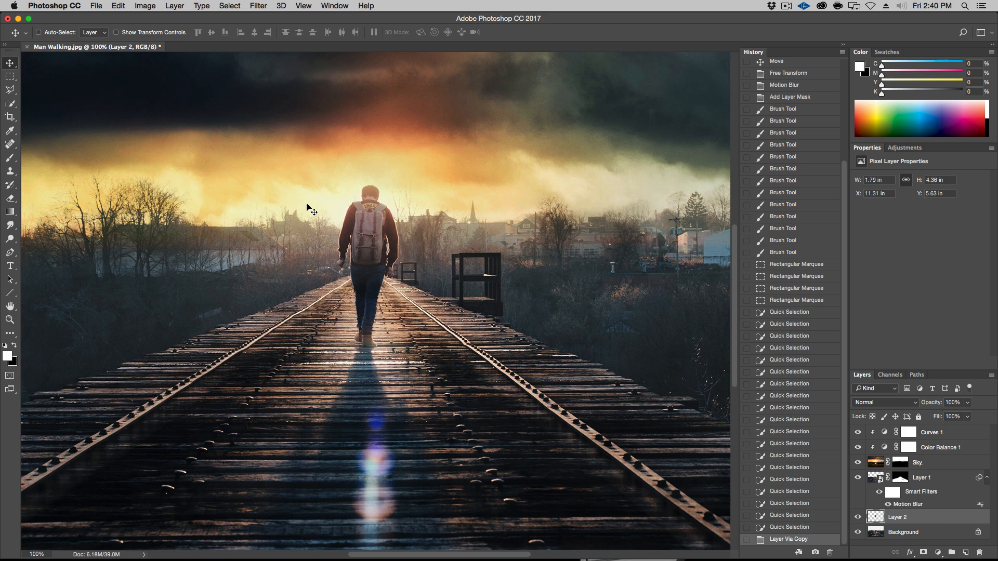
Flip the copied man vertically with Free Transform and move him straight down so his boots meet the original's boots.
{"action": "left_click", "coordinate": [117, 6]}
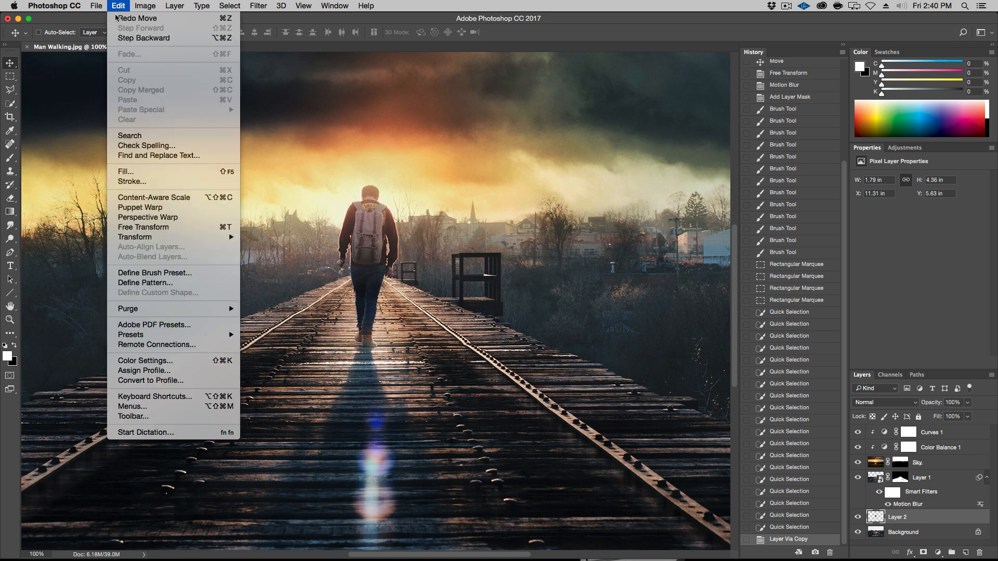
{"action": "left_click", "coordinate": [153, 227]}
{"action": "right_click", "coordinate": [372, 201]}
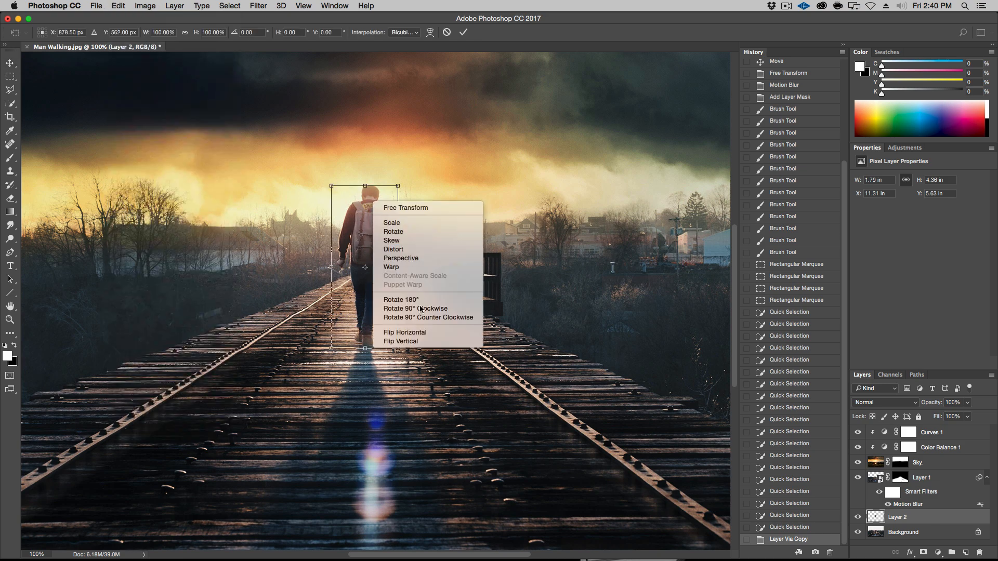
{"action": "left_click", "coordinate": [419, 343]}
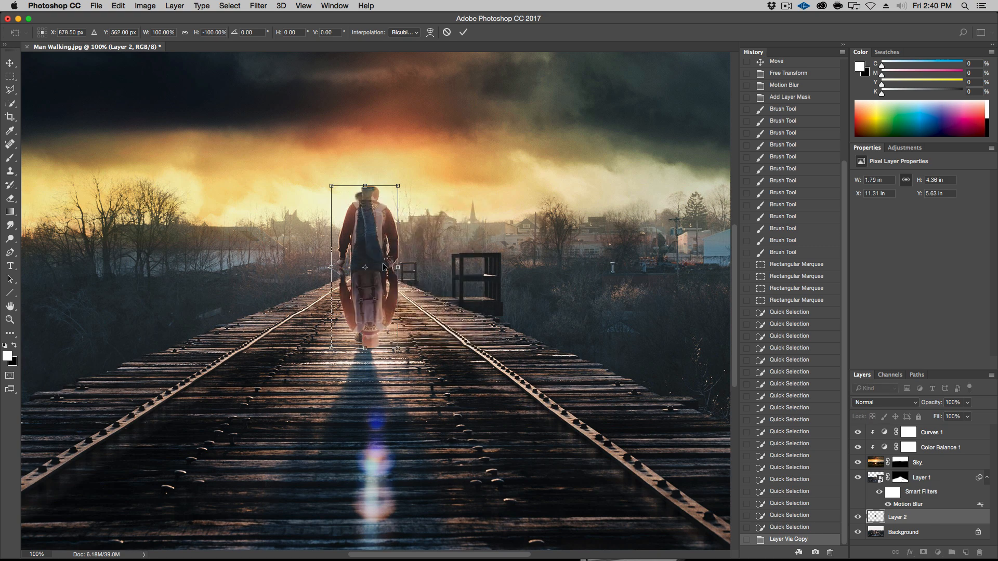
{"action": "left_click_drag", "start_coordinate": [371, 205], "coordinate": [385, 365]}
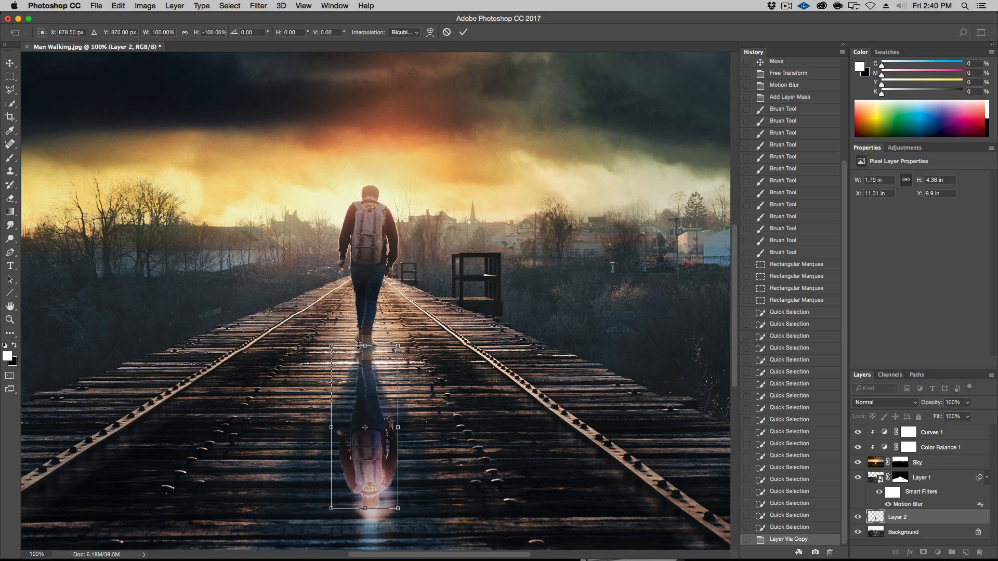
{"action": "left_click_drag", "start_coordinate": [363, 382], "coordinate": [364, 366]}
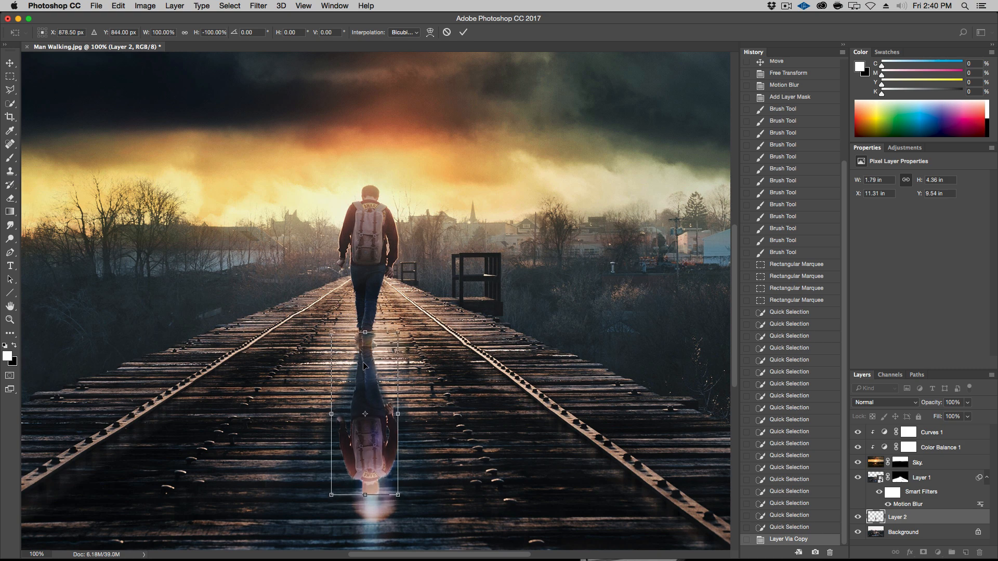
{"action": "key", "text": "Return"}
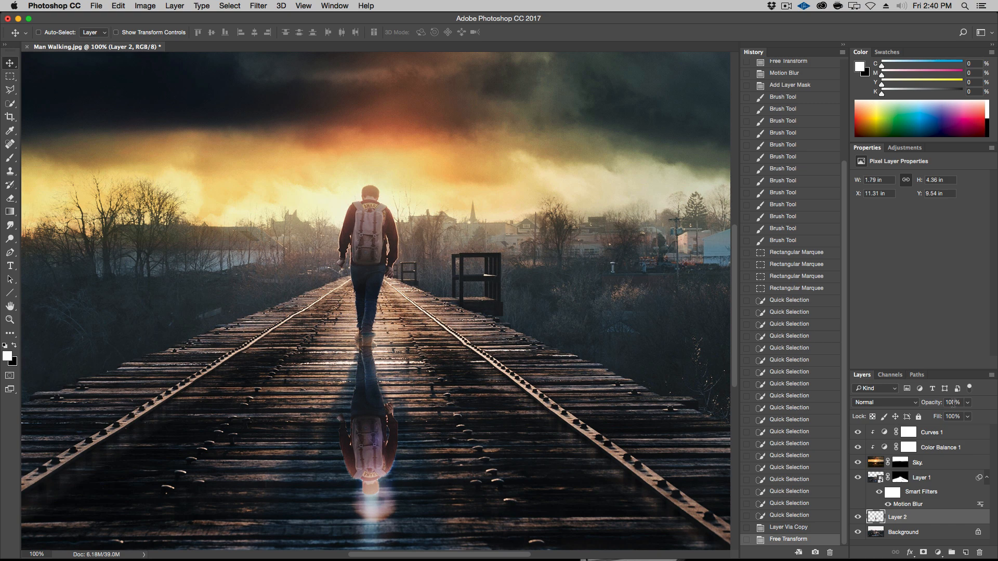
Blend the flipped man's layer in Soft Light and add a layer mask made from the layer's own outline.
{"action": "left_click", "coordinate": [885, 406]}
{"action": "left_click", "coordinate": [904, 523]}
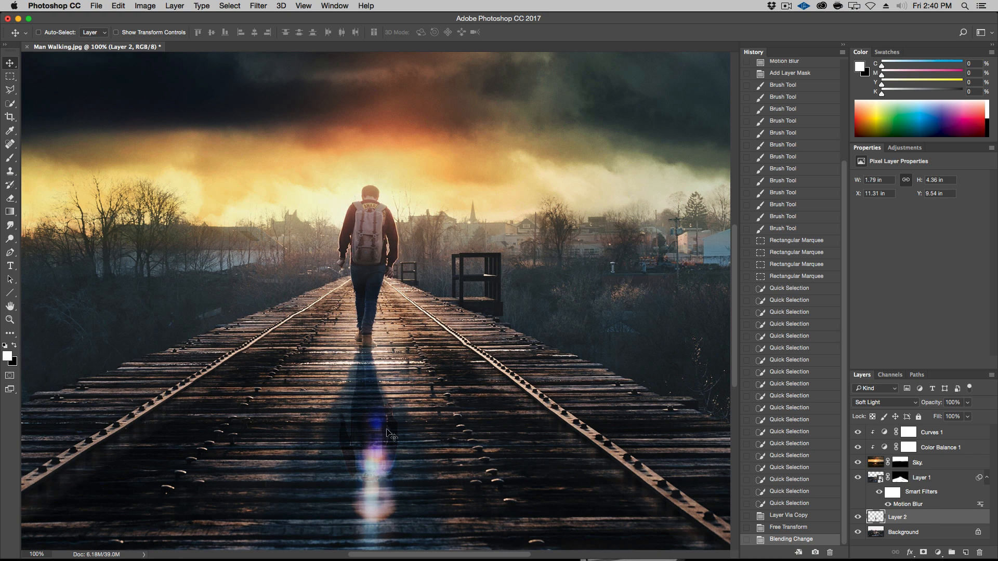
{"action": "key", "text": "super"}
{"action": "left_click", "coordinate": [876, 519], "text": "super"}
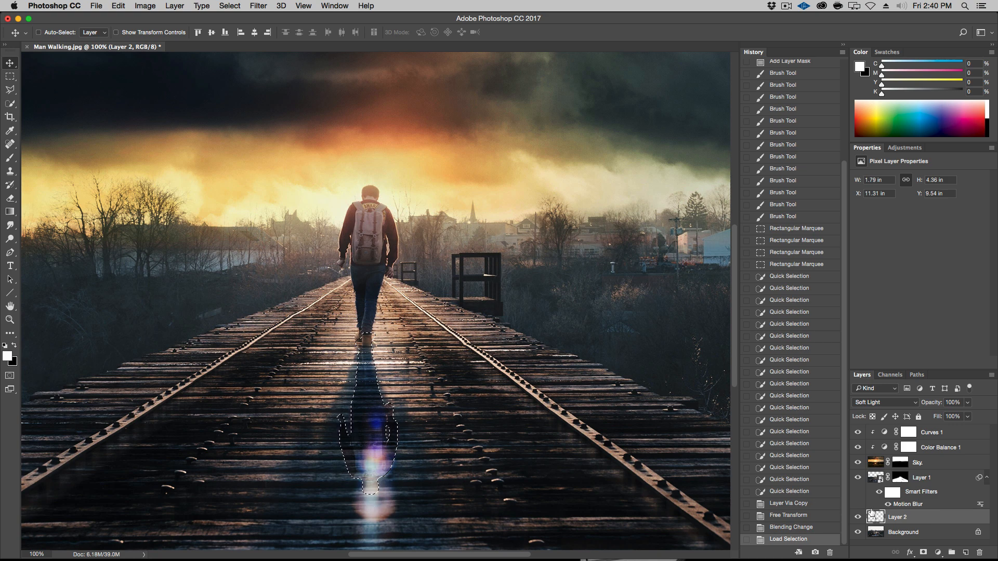
{"action": "left_click", "coordinate": [923, 552]}
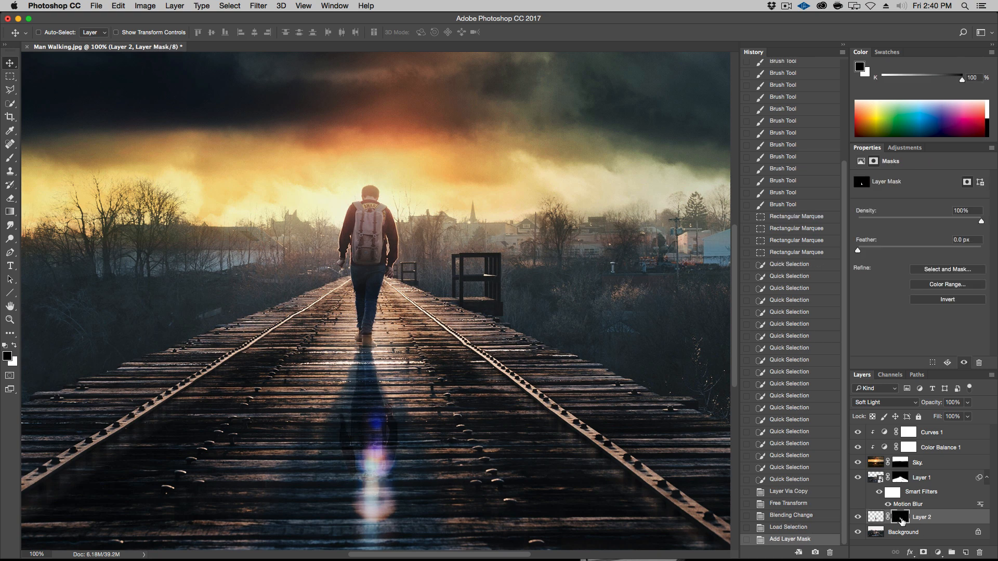
Feather the flipped man's layer mask by 5.8 px and move that layer above Layer 1.
{"action": "left_click", "coordinate": [873, 517]}
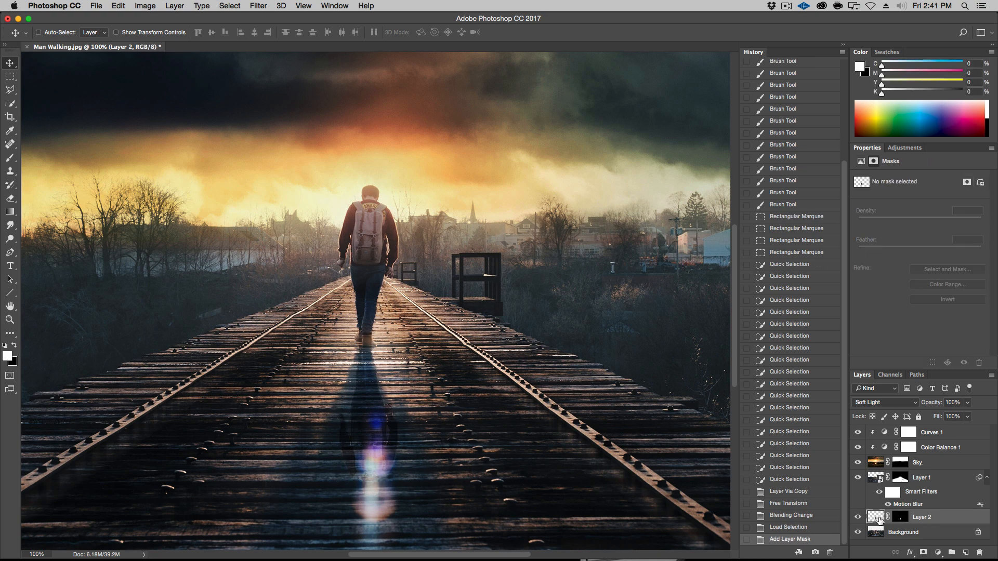
{"action": "left_click", "coordinate": [900, 517]}
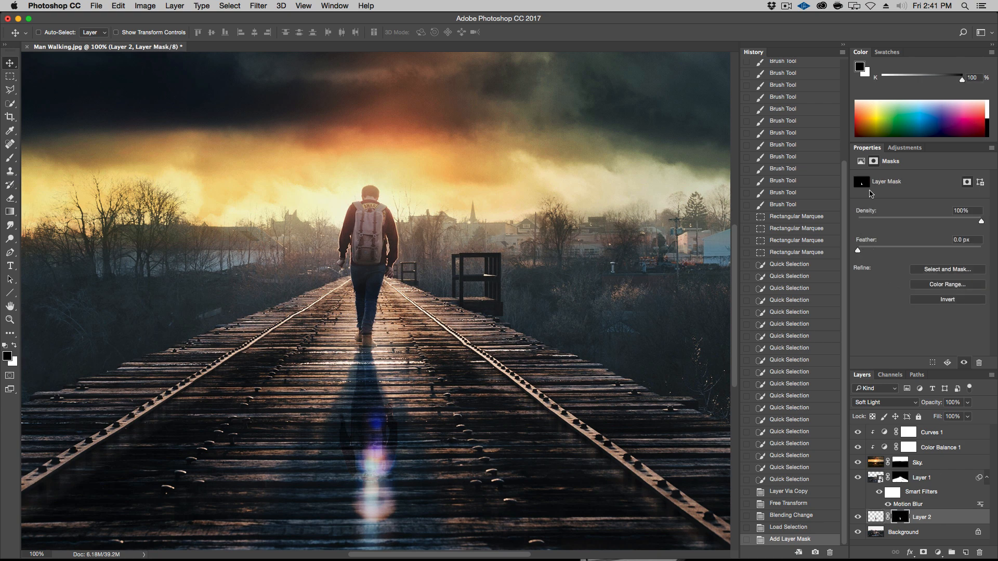
{"action": "left_click_drag", "start_coordinate": [858, 255], "coordinate": [894, 253]}
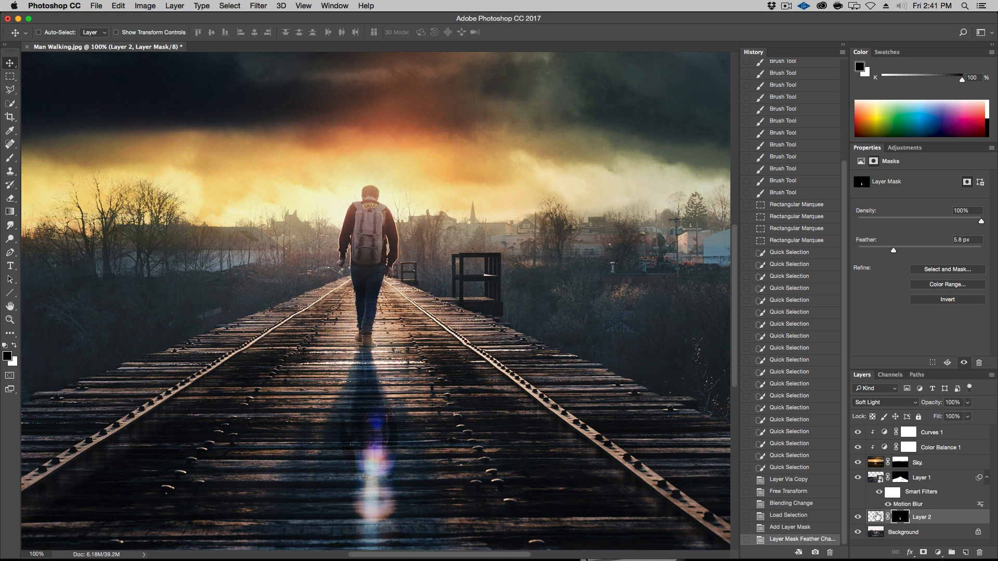
{"action": "left_click", "coordinate": [879, 516]}
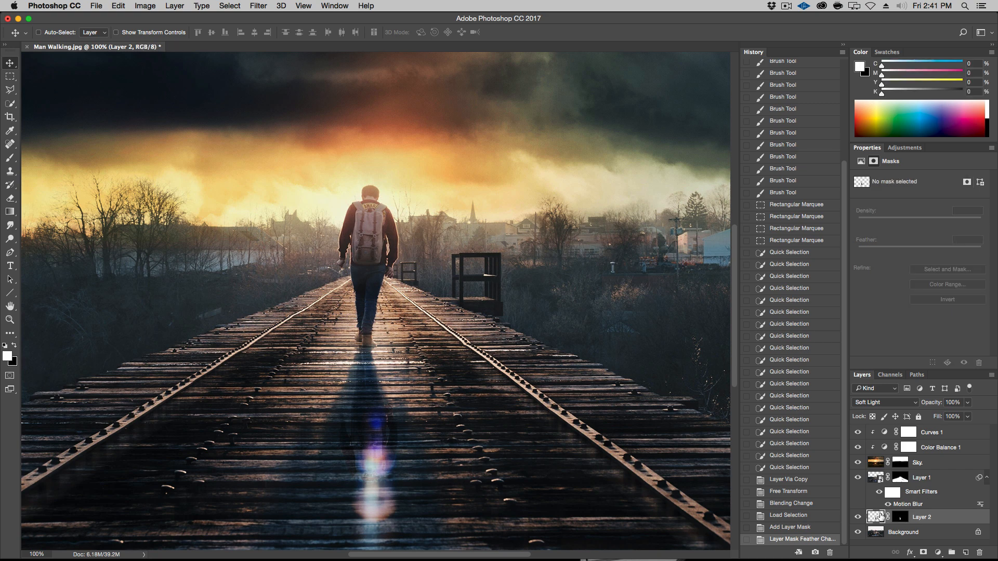
{"action": "left_click_drag", "start_coordinate": [876, 517], "coordinate": [880, 475]}
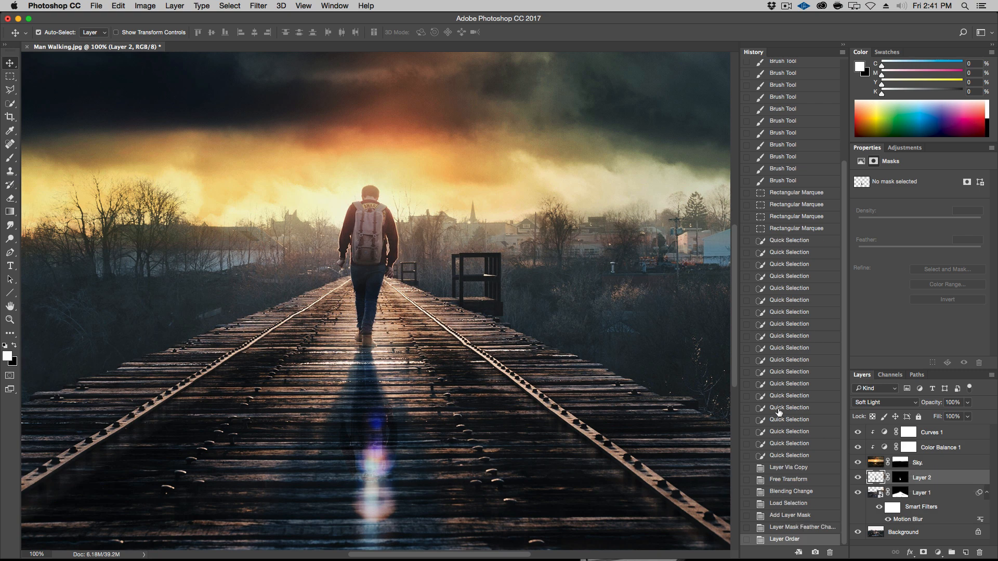
Create a new layer above Curves 1 and name it Rain.
{"action": "key", "text": "super+minus"}
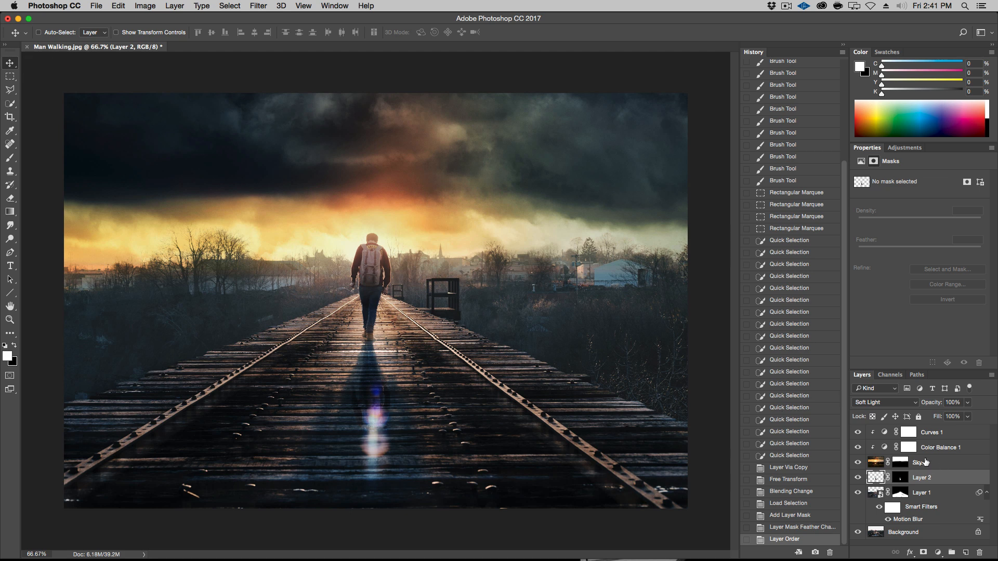
{"action": "left_click", "coordinate": [962, 438]}
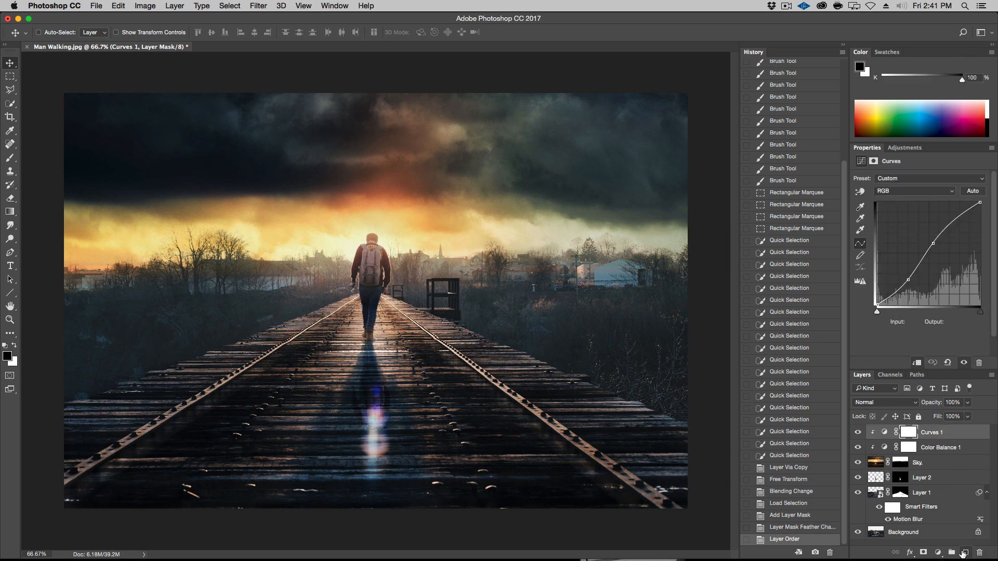
{"action": "left_click", "coordinate": [962, 553]}
{"action": "double_click", "coordinate": [896, 431]}
{"action": "type", "text": "Rain"}
{"action": "key", "text": "Return"}
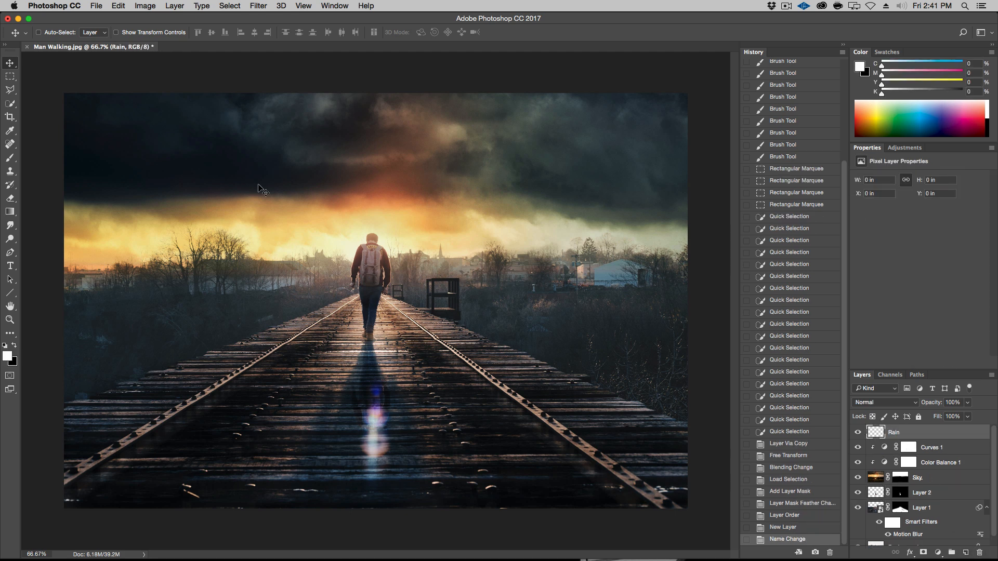
Reset the foreground and background colors to default and fill the Rain layer with black.
{"action": "left_click", "coordinate": [4, 346]}
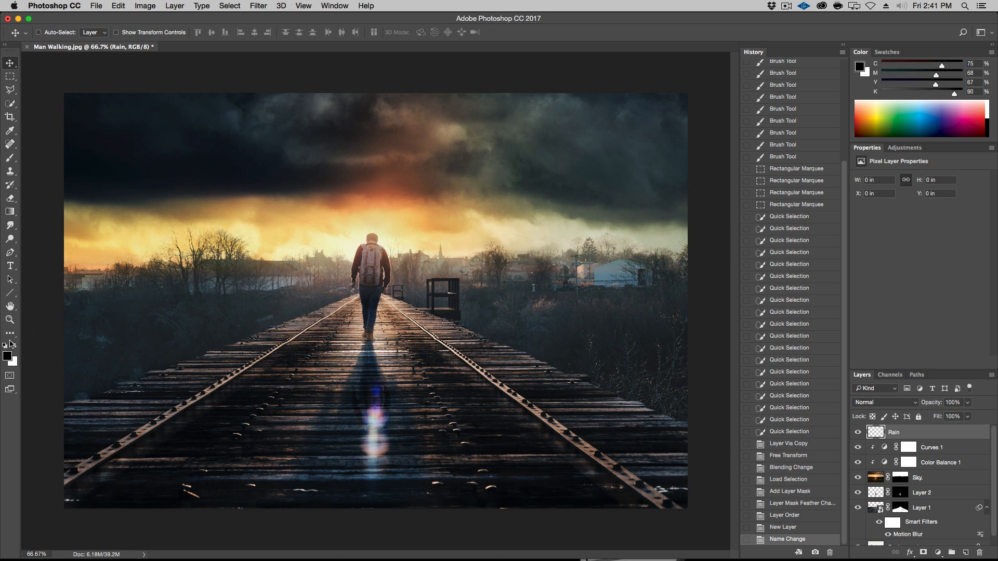
{"action": "left_click", "coordinate": [119, 5]}
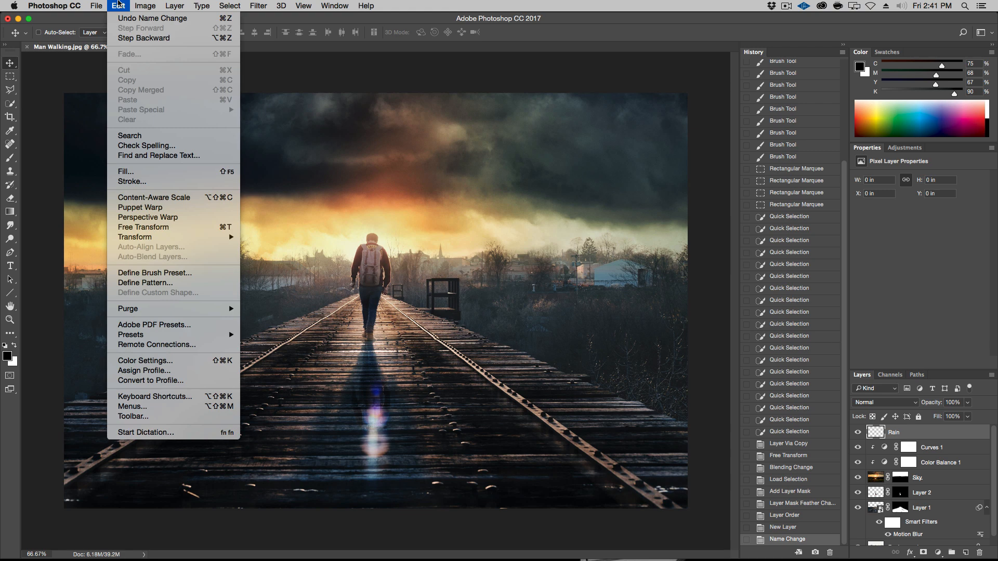
{"action": "left_click", "coordinate": [130, 172]}
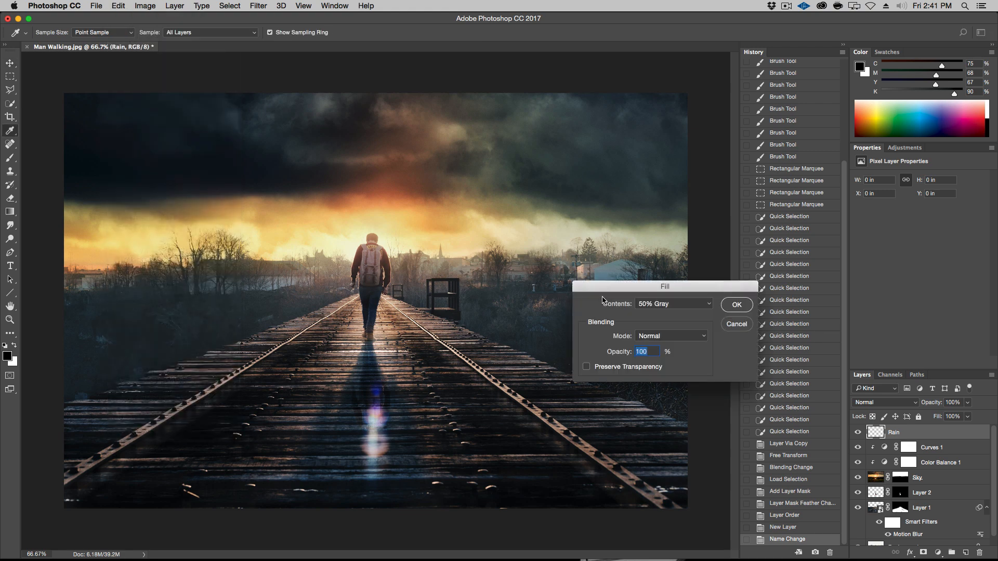
{"action": "left_click", "coordinate": [665, 307]}
{"action": "left_click", "coordinate": [669, 225]}
{"action": "left_click", "coordinate": [736, 305]}
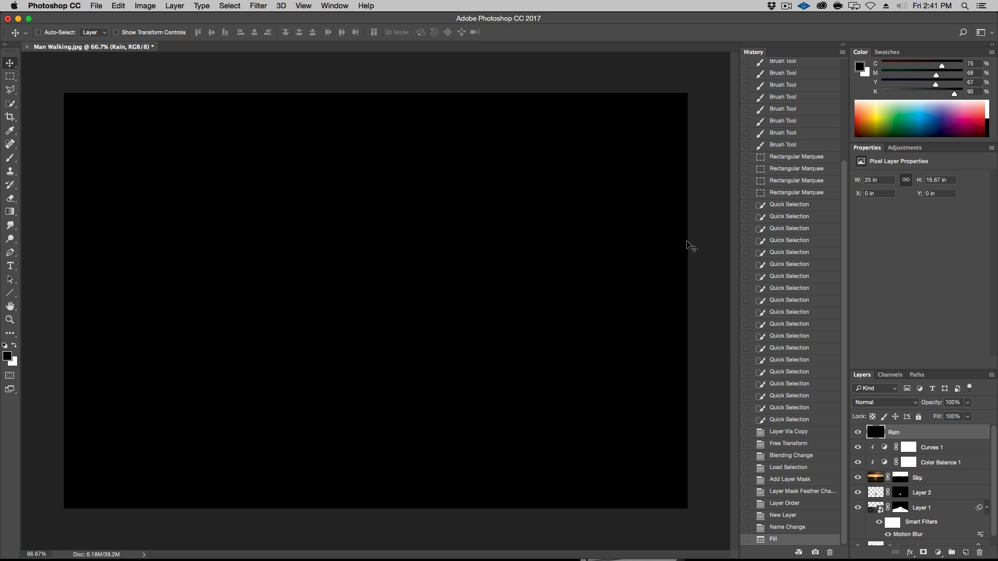
Apply 25% monochromatic Gaussian noise to the Rain layer with Add Noise.
{"action": "left_click", "coordinate": [258, 5]}
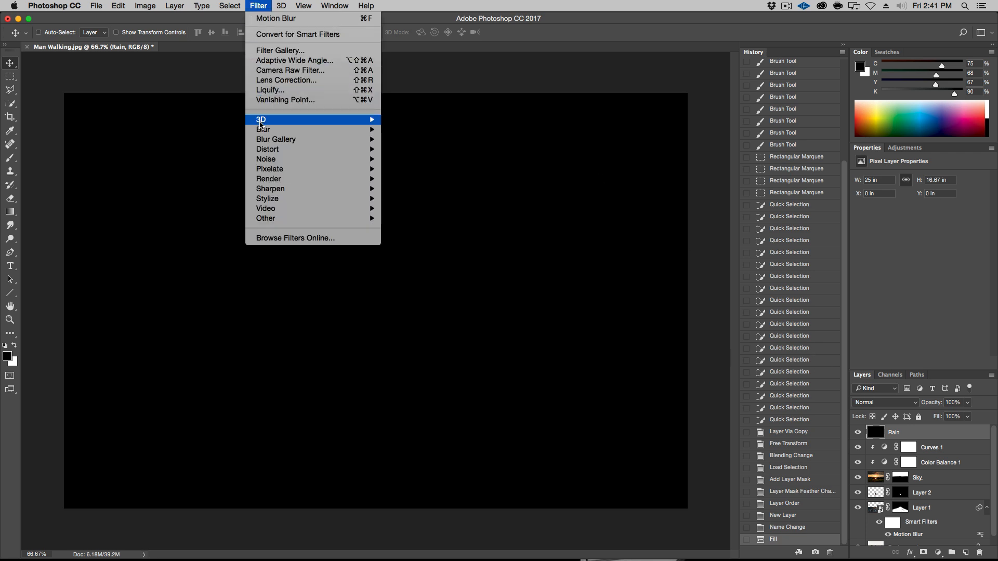
{"action": "mouse_move", "coordinate": [263, 159]}
{"action": "left_click", "coordinate": [411, 157]}
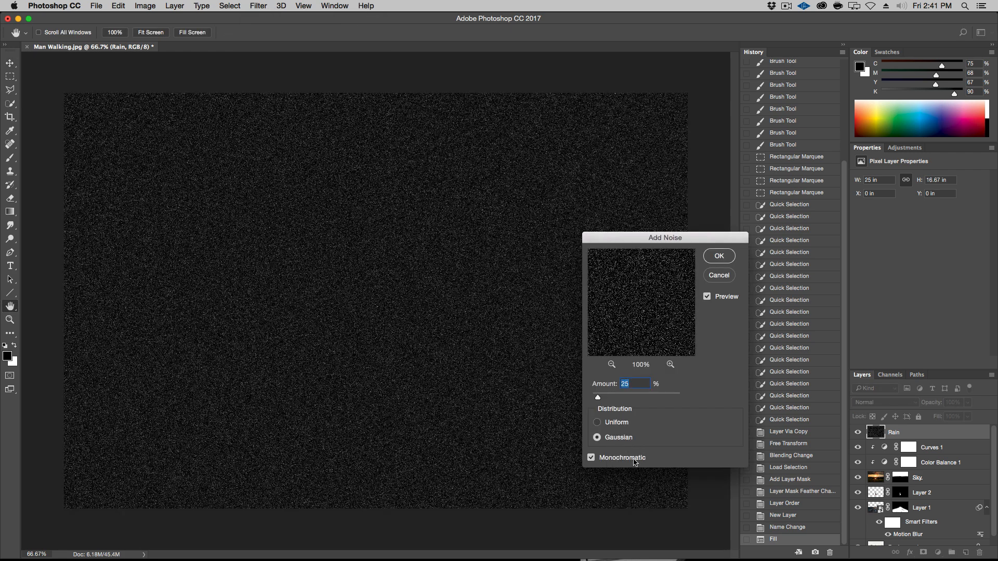
{"action": "left_click", "coordinate": [727, 257]}
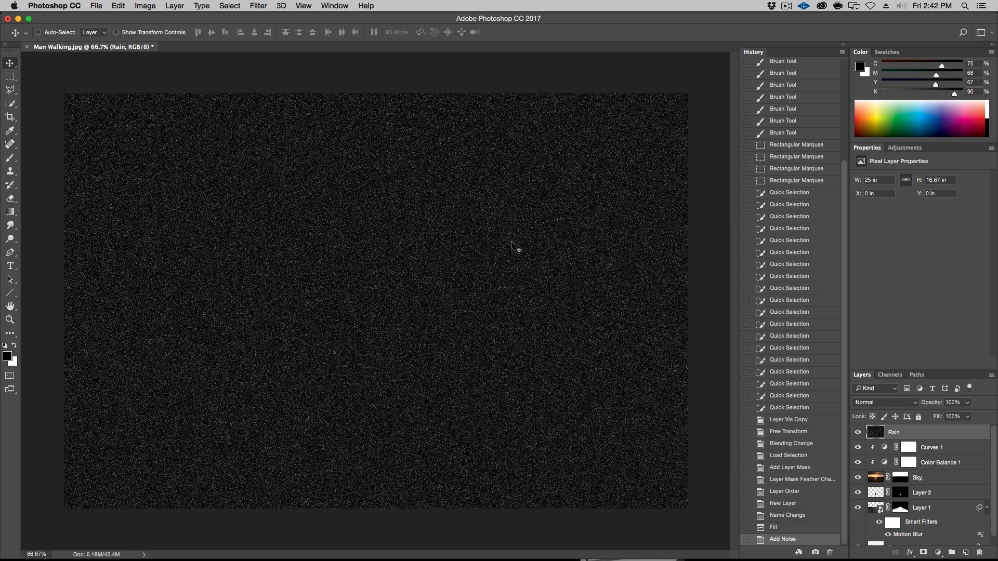
Select an area of about 13.9 by 10.07 in from the noise's upper-left corner and copy it to a new layer.
{"action": "left_click", "coordinate": [9, 77]}
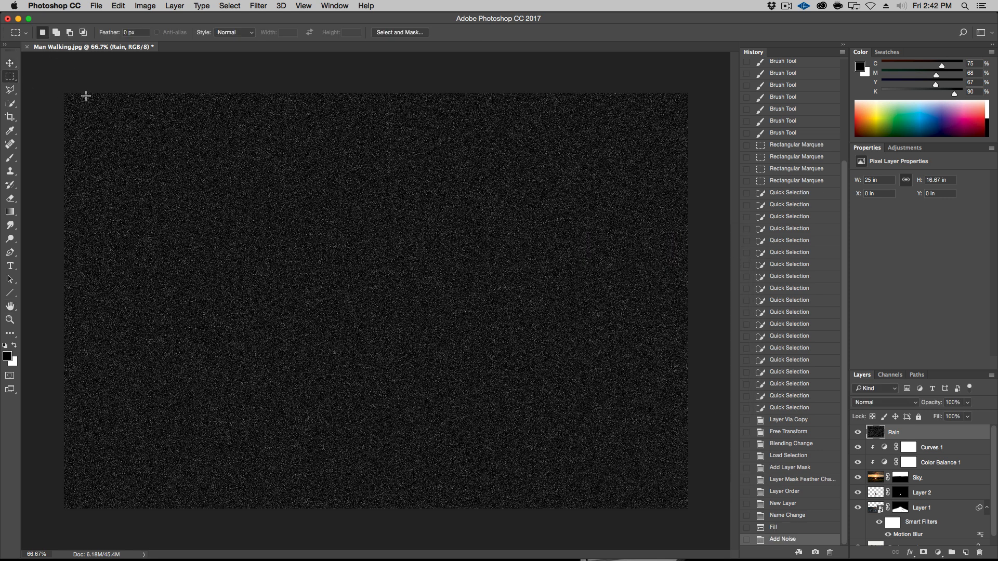
{"action": "left_click_drag", "start_coordinate": [52, 78], "coordinate": [410, 343]}
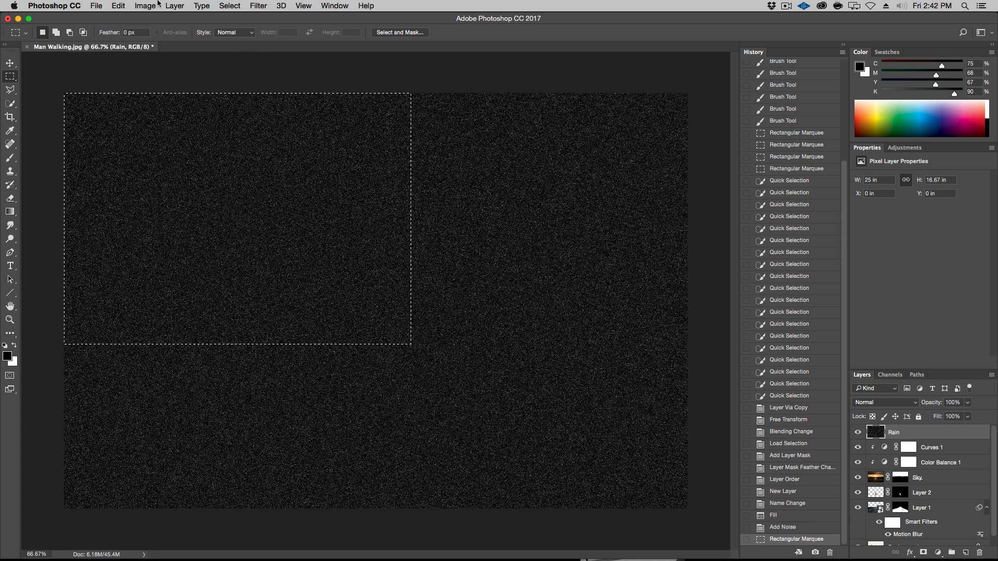
{"action": "left_click", "coordinate": [175, 6]}
{"action": "mouse_move", "coordinate": [187, 18]}
{"action": "left_click", "coordinate": [358, 99]}
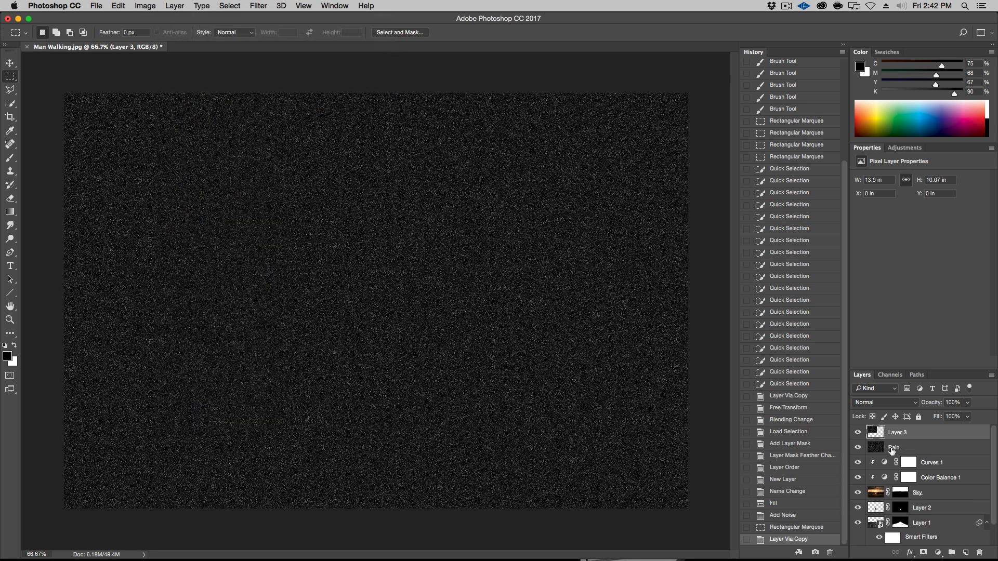
Delete the original full-size Rain layer and rename the cropped noise copy Rain.
{"action": "left_click", "coordinate": [894, 448]}
{"action": "key", "text": "BackSpace"}
{"action": "left_click", "coordinate": [893, 434]}
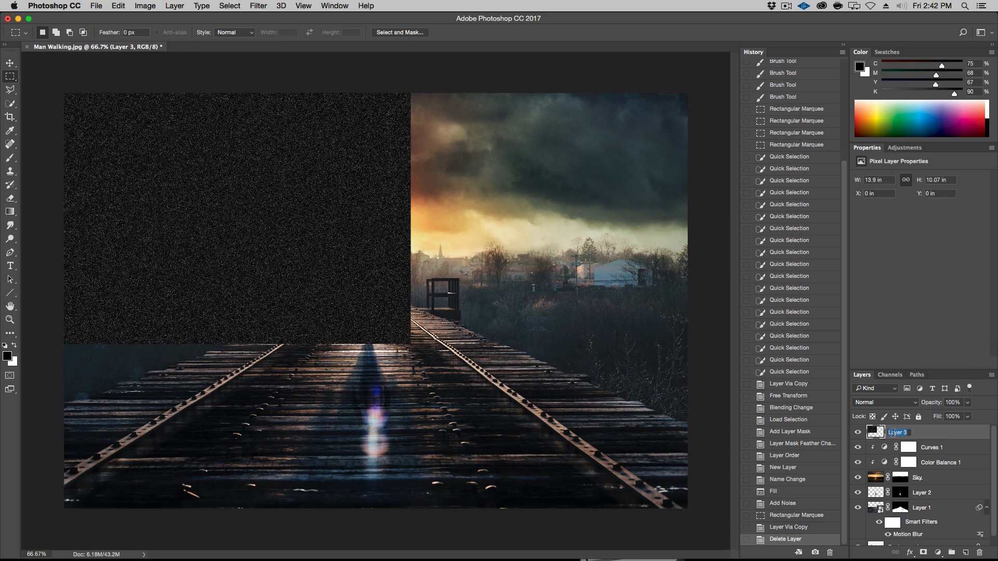
{"action": "type", "text": "Rain"}
{"action": "key", "text": "Return"}
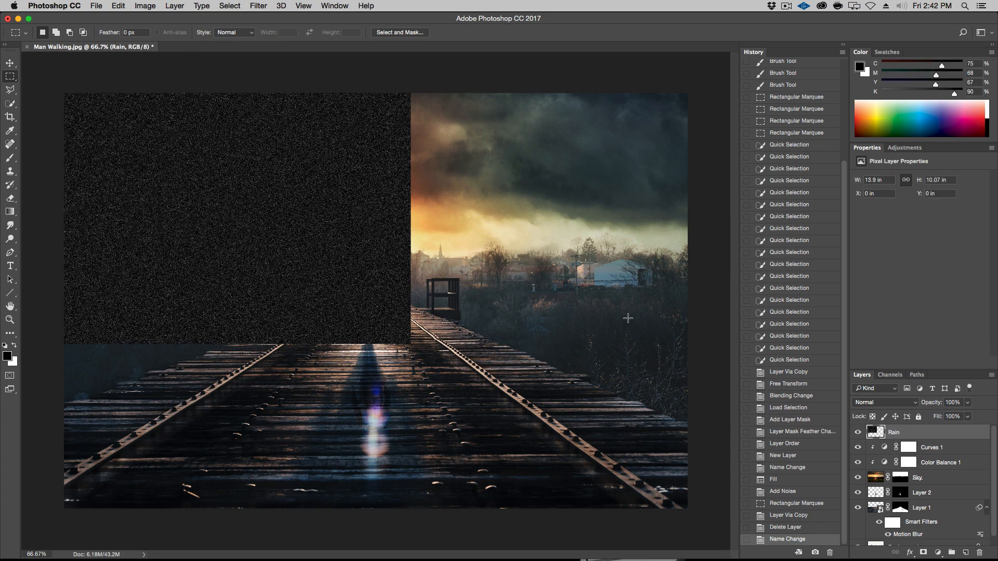
Free-transform the Rain layer, scaling the noise to about 200% so it extends past all edges of the canvas.
{"action": "key", "text": "super+minus"}
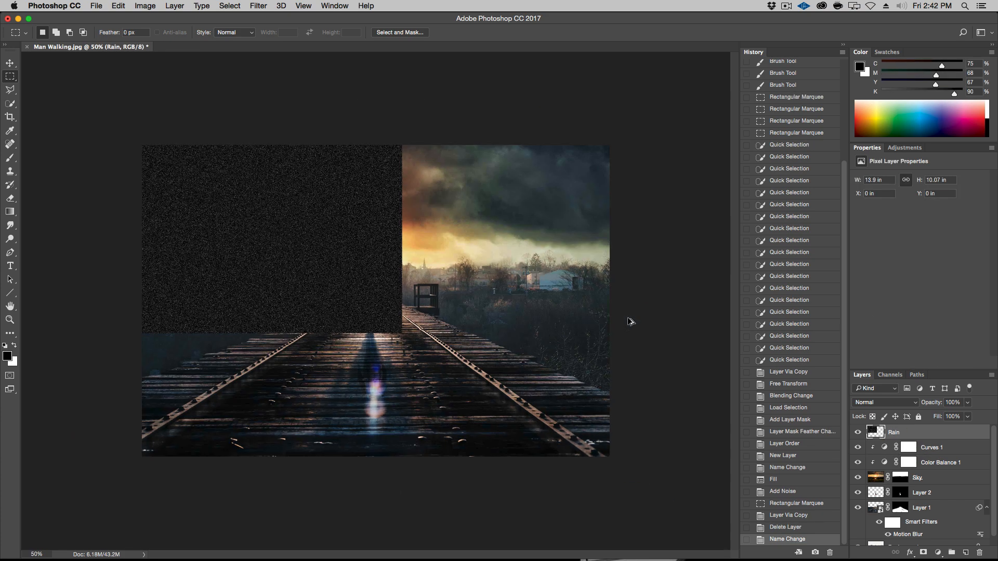
{"action": "left_click", "coordinate": [10, 63]}
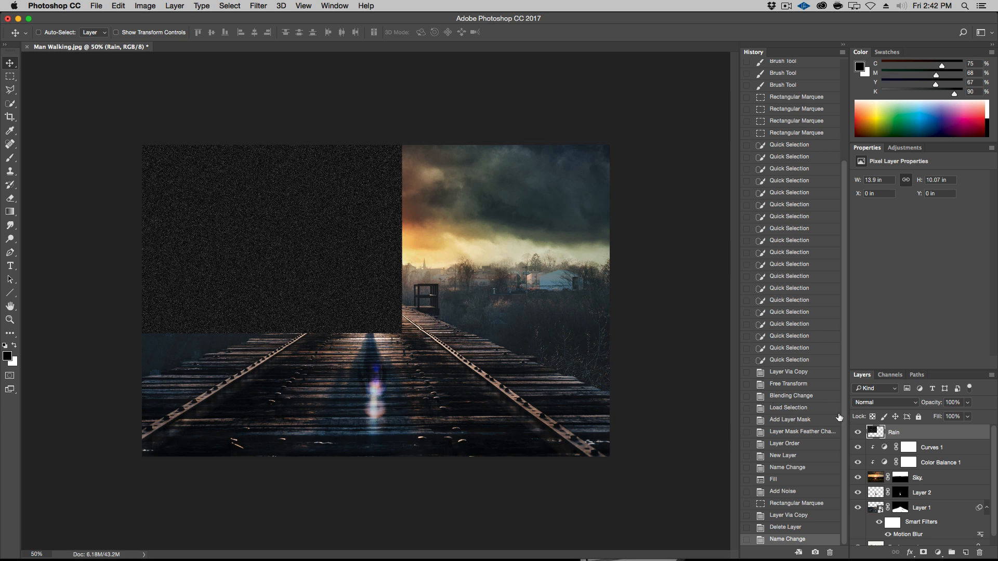
{"action": "key", "text": "super+t"}
{"action": "left_click", "coordinate": [117, 5]}
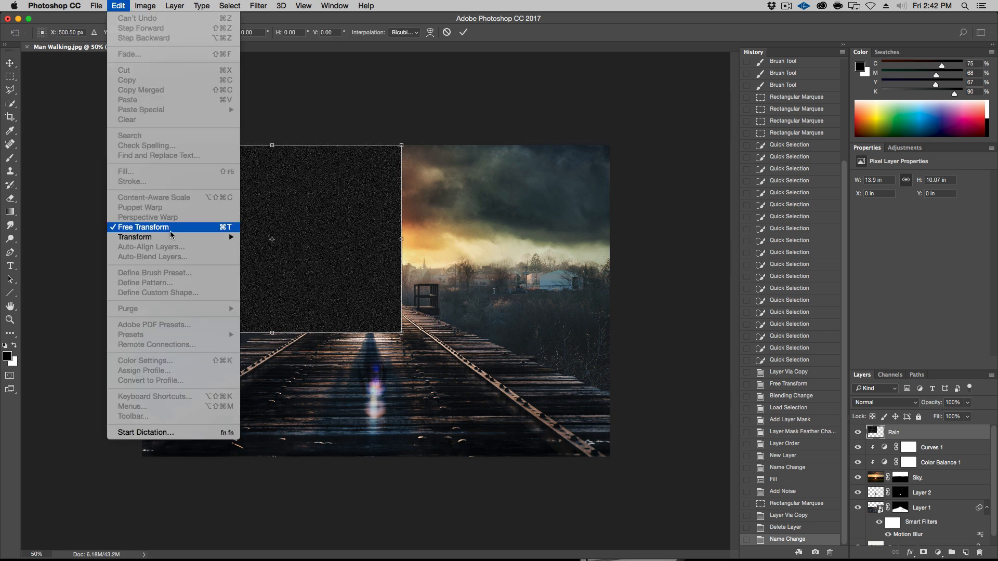
{"action": "left_click", "coordinate": [415, 312]}
{"action": "left_click_drag", "start_coordinate": [401, 333], "coordinate": [654, 501]}
{"action": "left_click_drag", "start_coordinate": [608, 473], "coordinate": [597, 457]}
{"action": "mouse_move", "coordinate": [627, 490]}
{"action": "left_mouse_down"}
{"action": "mouse_move", "coordinate": [630, 522]}
{"action": "mouse_move", "coordinate": [635, 496]}
{"action": "left_mouse_up"}
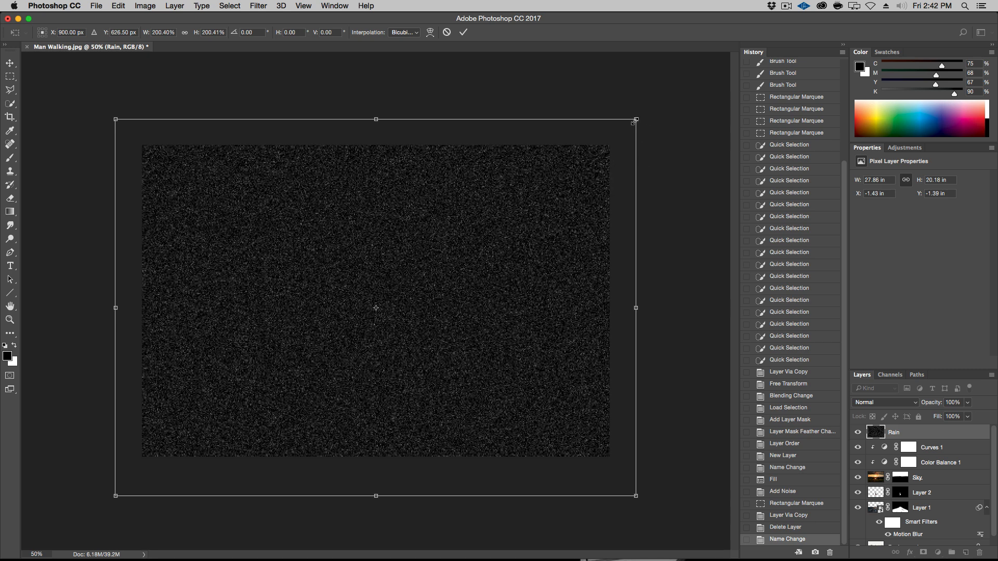
{"action": "key", "text": "Return"}
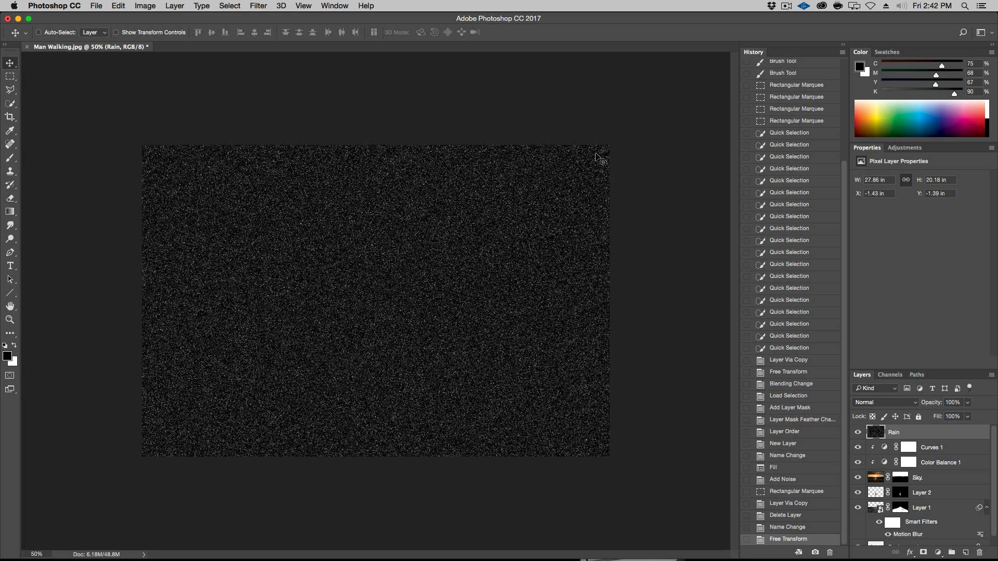
Convert the Rain layer to a smart object and set its blending mode to Screen.
{"action": "right_click", "coordinate": [913, 434]}
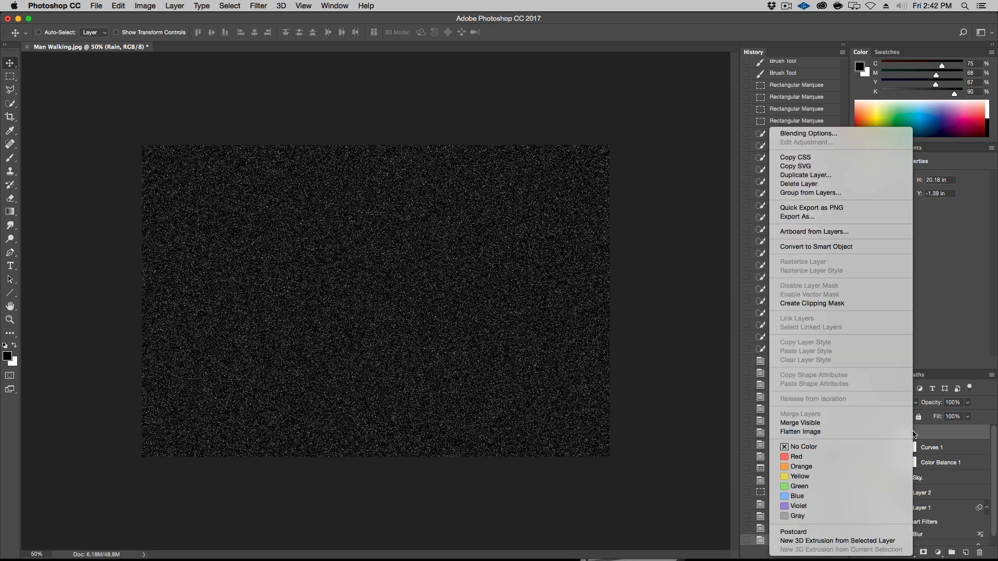
{"action": "left_click", "coordinate": [858, 247]}
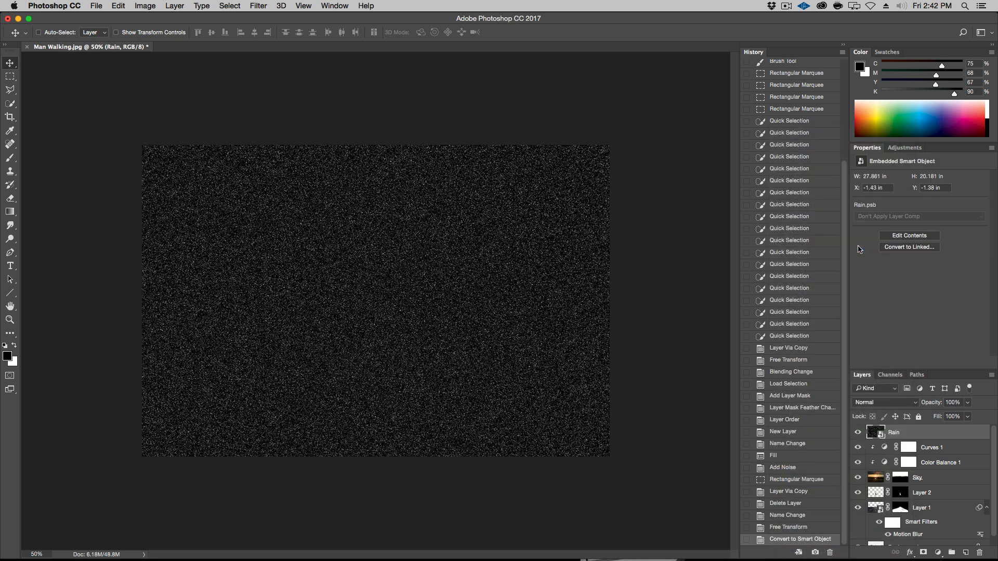
{"action": "left_click", "coordinate": [884, 403]}
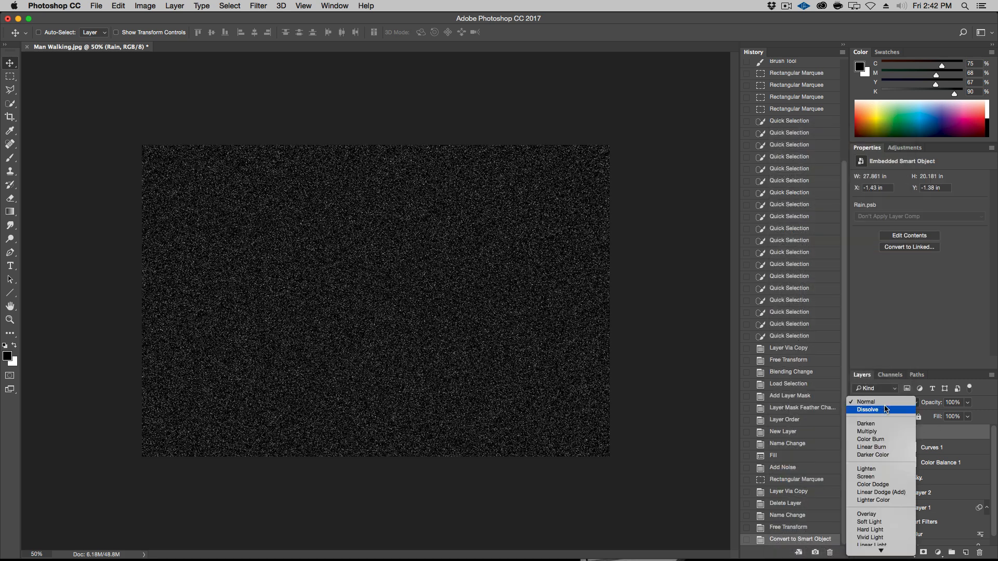
{"action": "left_click", "coordinate": [882, 477]}
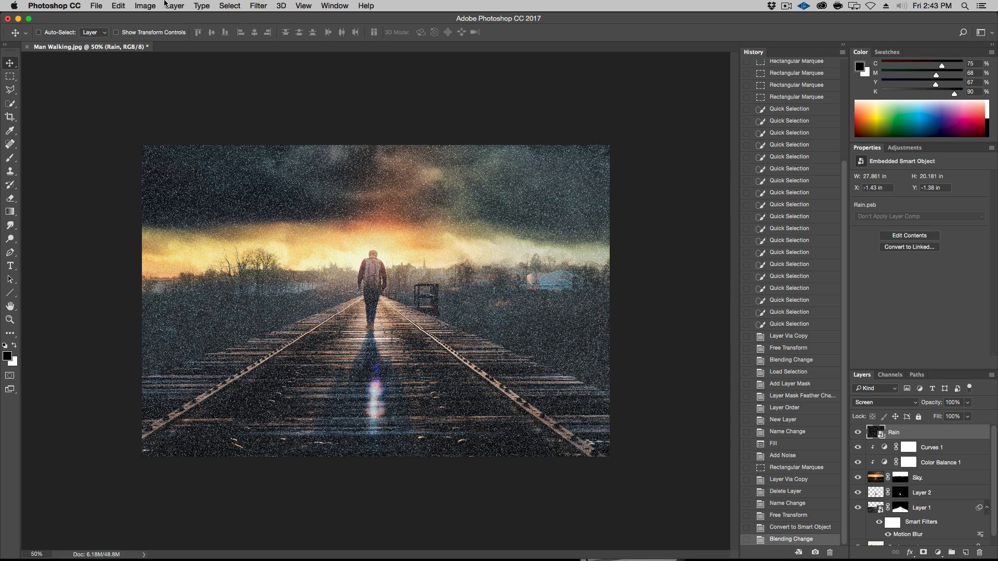
Apply a Levels adjustment to the Rain layer with input black at 83 and input white at 120.
{"action": "left_click", "coordinate": [136, 5]}
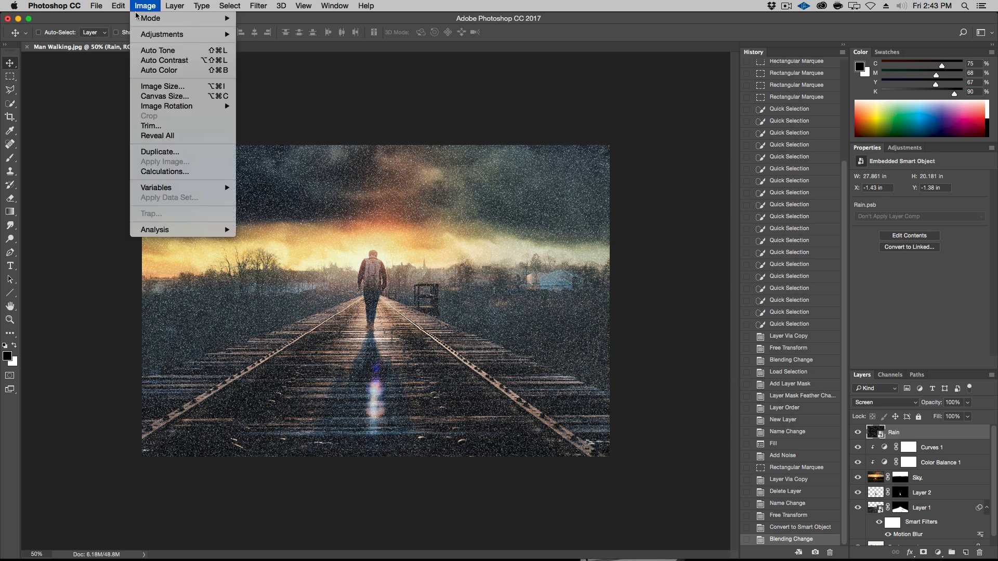
{"action": "mouse_move", "coordinate": [217, 34]}
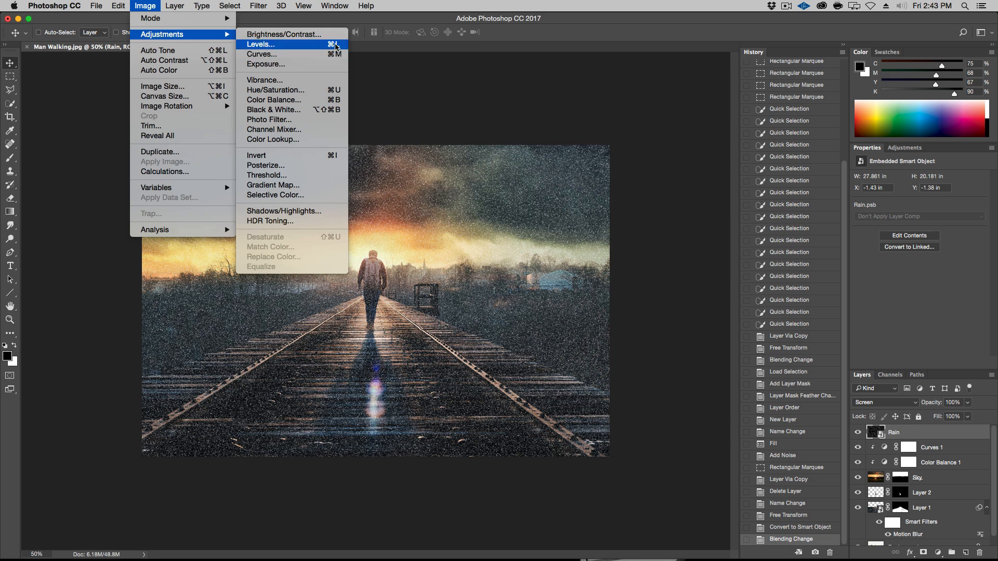
{"action": "left_click", "coordinate": [267, 46]}
{"action": "left_click_drag", "start_coordinate": [574, 377], "coordinate": [599, 375]}
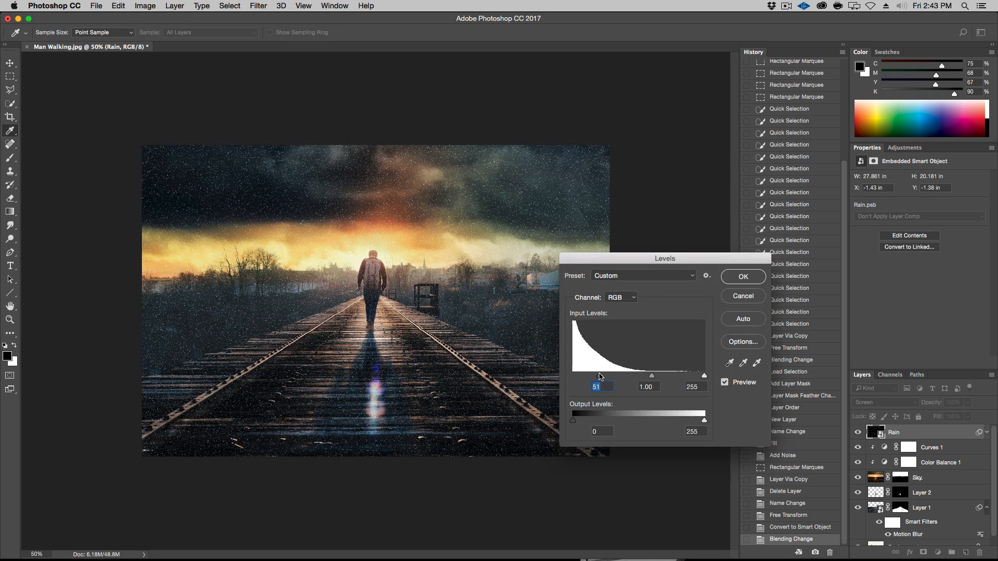
{"action": "left_click_drag", "start_coordinate": [706, 376], "coordinate": [613, 377]}
{"action": "left_click", "coordinate": [633, 378]}
{"action": "left_click_drag", "start_coordinate": [612, 377], "coordinate": [614, 378]}
{"action": "left_click", "coordinate": [617, 377]}
{"action": "left_click", "coordinate": [737, 280]}
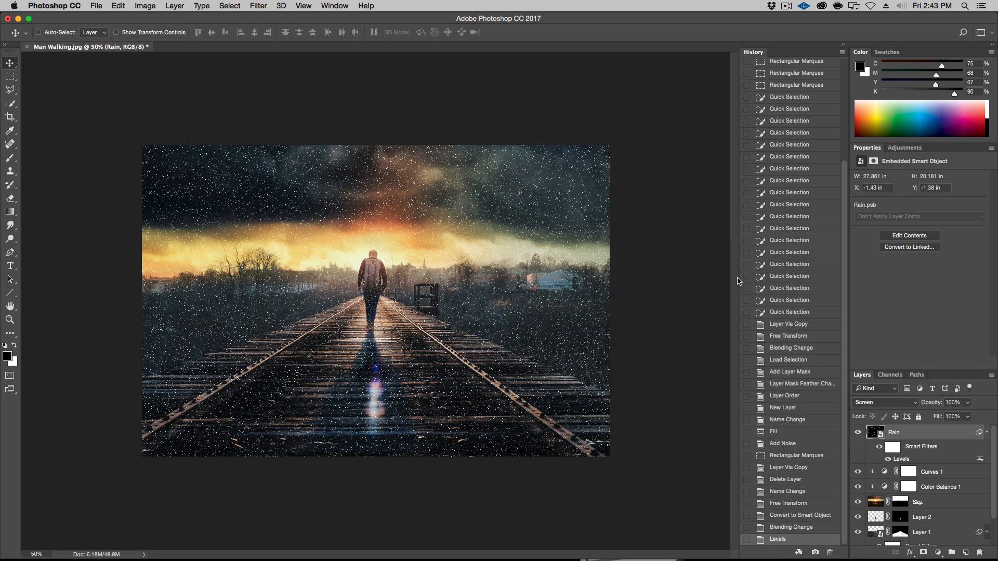
Apply Motion Blur to the Rain layer with an angle of 75° and a distance of 60 pixels.
{"action": "left_click", "coordinate": [259, 4]}
{"action": "mouse_move", "coordinate": [312, 129]}
{"action": "left_click", "coordinate": [435, 191]}
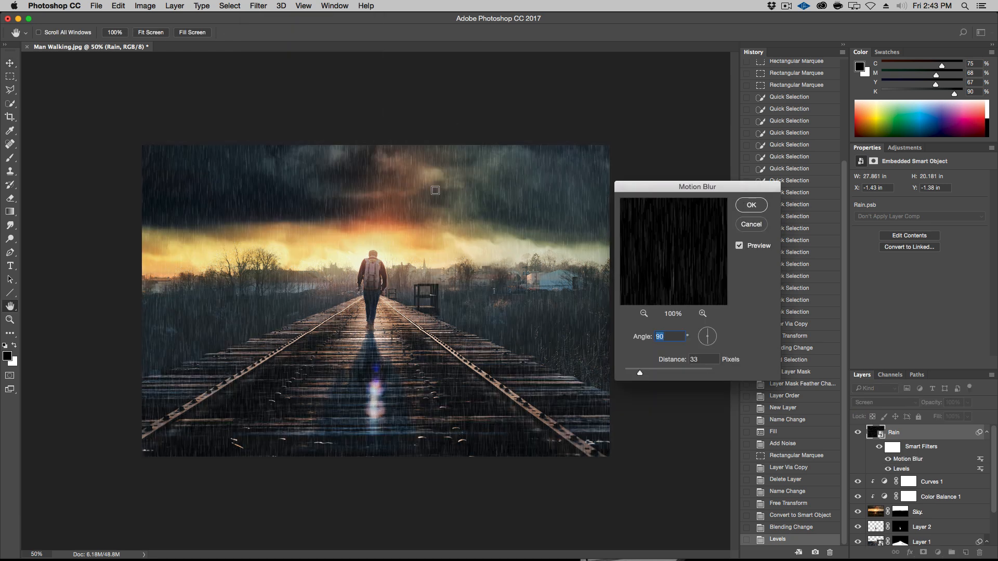
{"action": "type", "text": "75"}
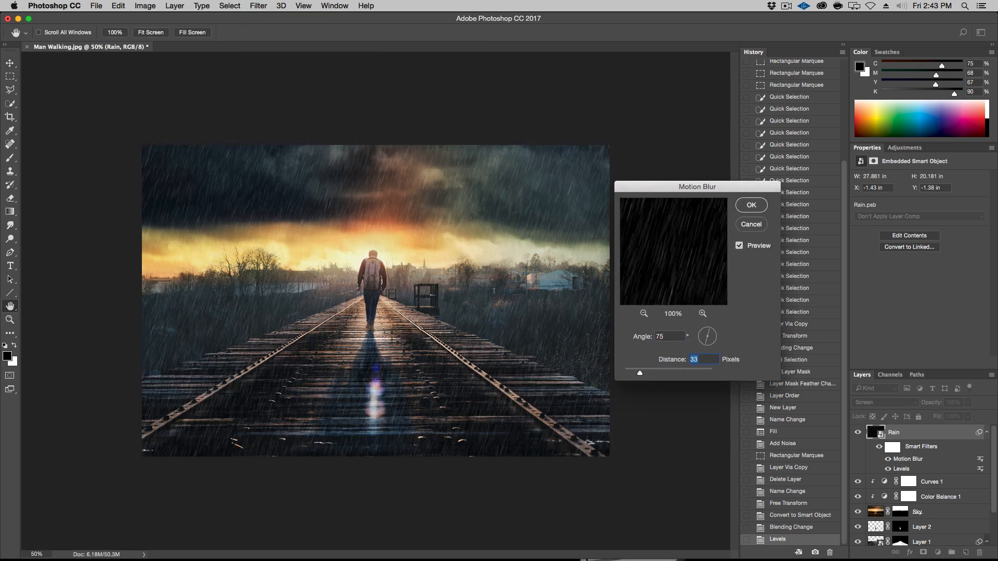
{"action": "type", "text": "60"}
{"action": "key", "text": "Return"}
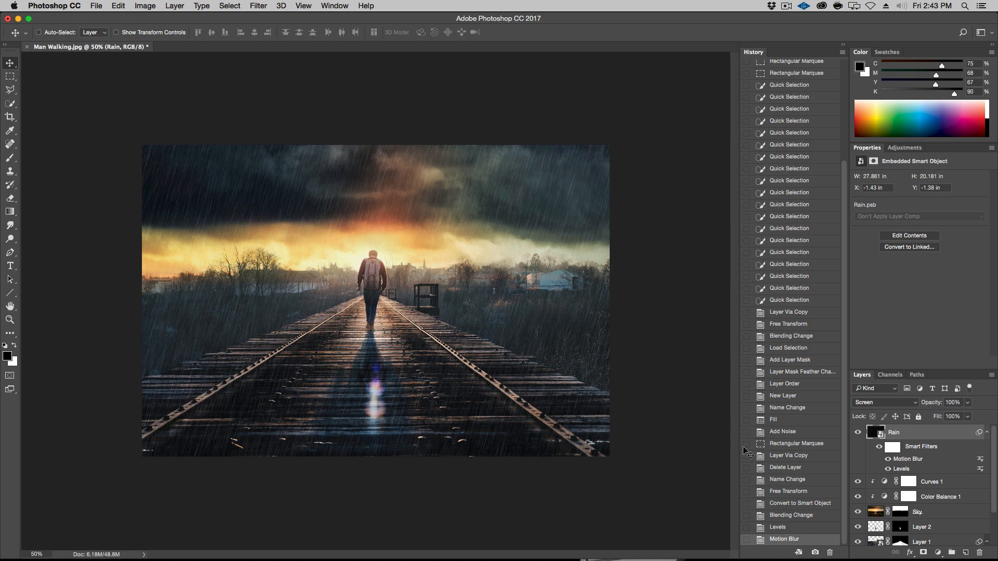
Edit the Rain layer's Levels smart filter to input black 102 and white 114, and compare the image with and without the rain.
{"action": "double_click", "coordinate": [902, 468]}
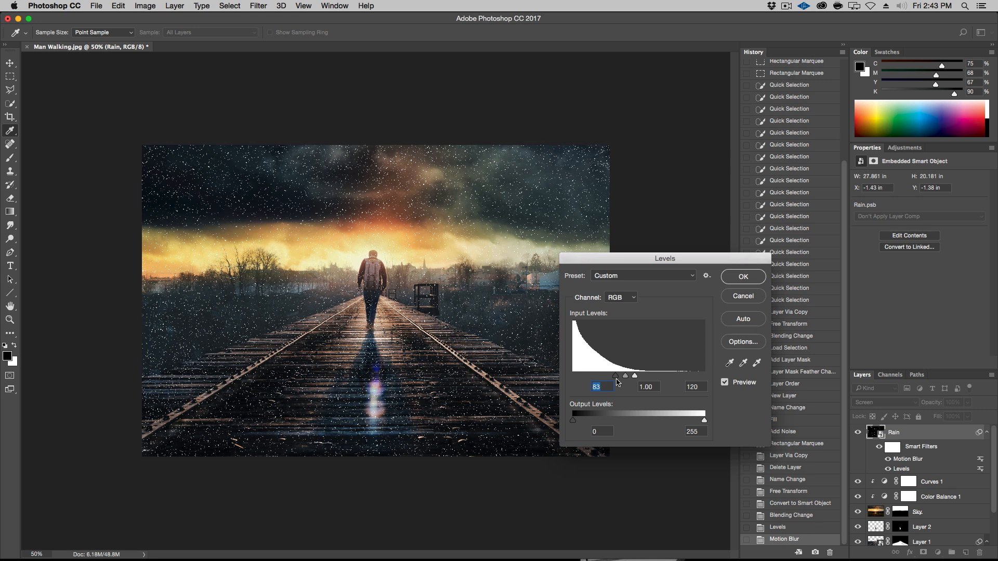
{"action": "left_click_drag", "start_coordinate": [619, 378], "coordinate": [627, 380]}
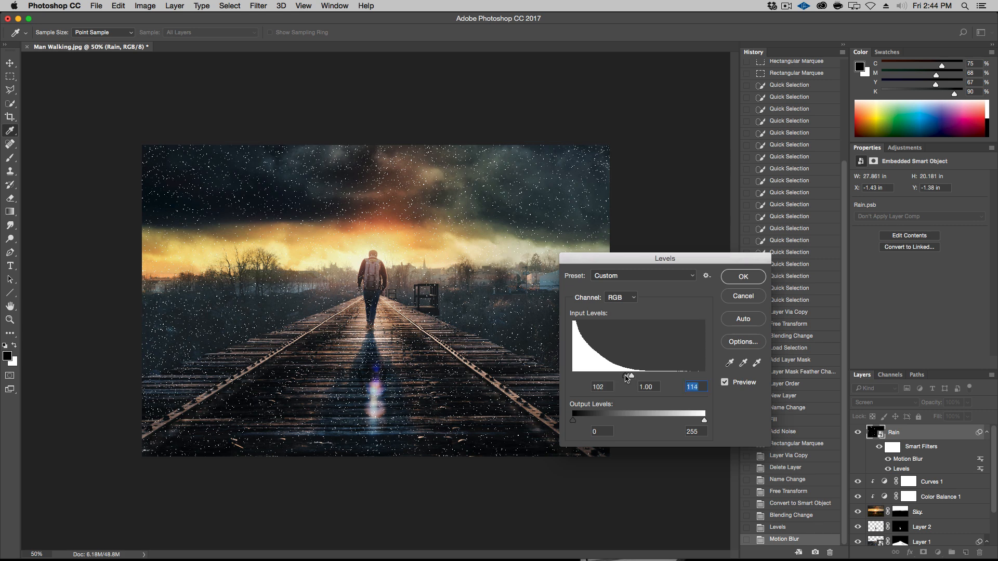
{"action": "left_click", "coordinate": [741, 280]}
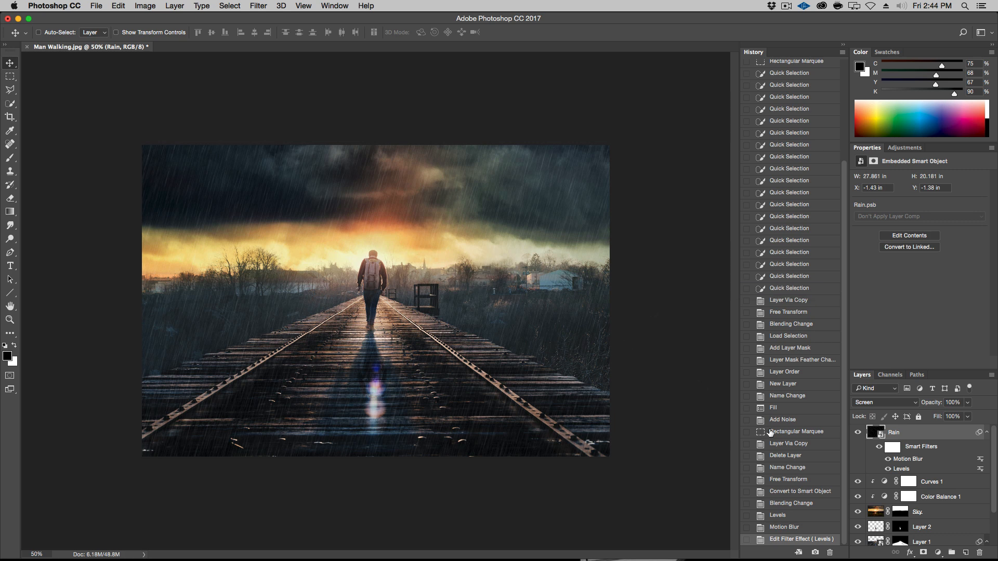
{"action": "left_click", "coordinate": [858, 433]}
{"action": "left_click", "coordinate": [858, 432]}
Duplicate the Rain layer and rename the copy Rain 2.
{"action": "left_click_drag", "start_coordinate": [911, 433], "coordinate": [966, 553]}
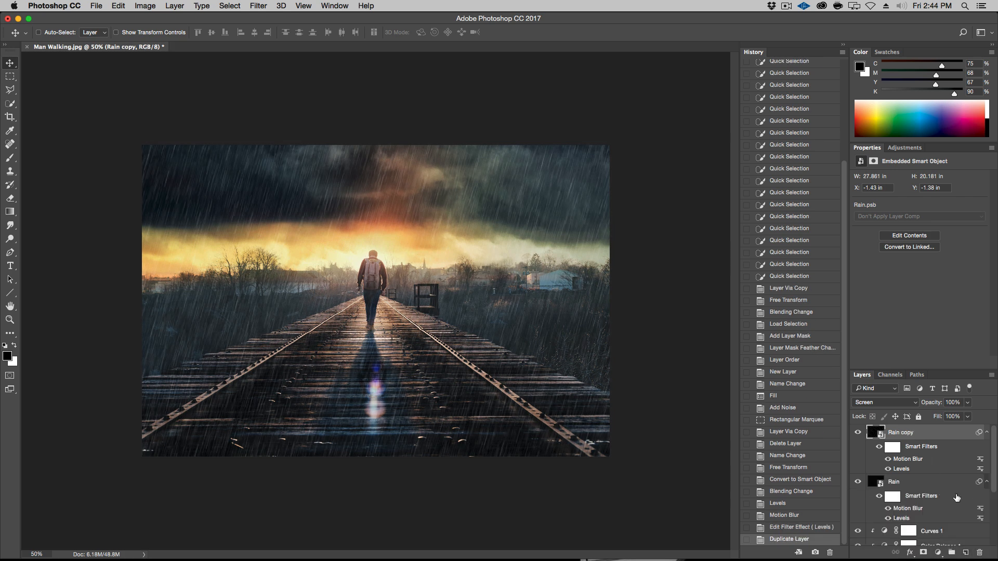
{"action": "key", "text": "Right"}
{"action": "type", "text": "2"}
{"action": "key", "text": "Return"}
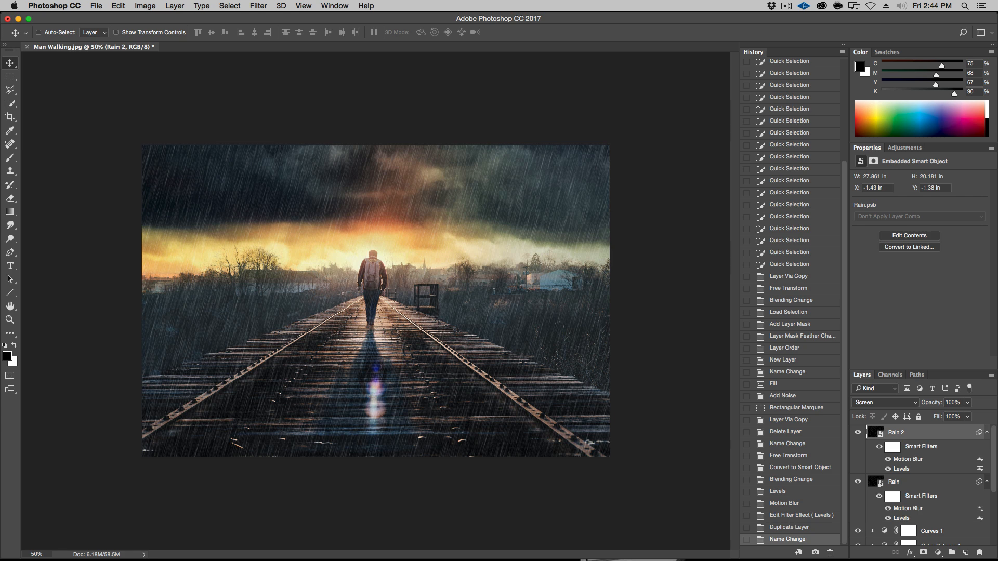
Set the Motion Blur angle of Rain 2 to 80° and toggle the layer's visibility to compare the effect.
{"action": "double_click", "coordinate": [914, 459]}
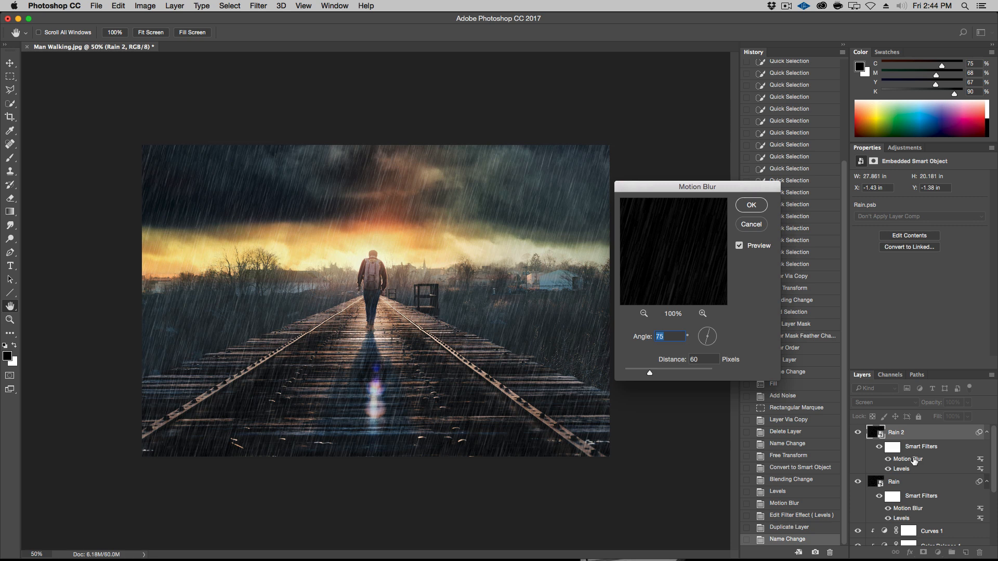
{"action": "type", "text": "80"}
{"action": "key", "text": "Return"}
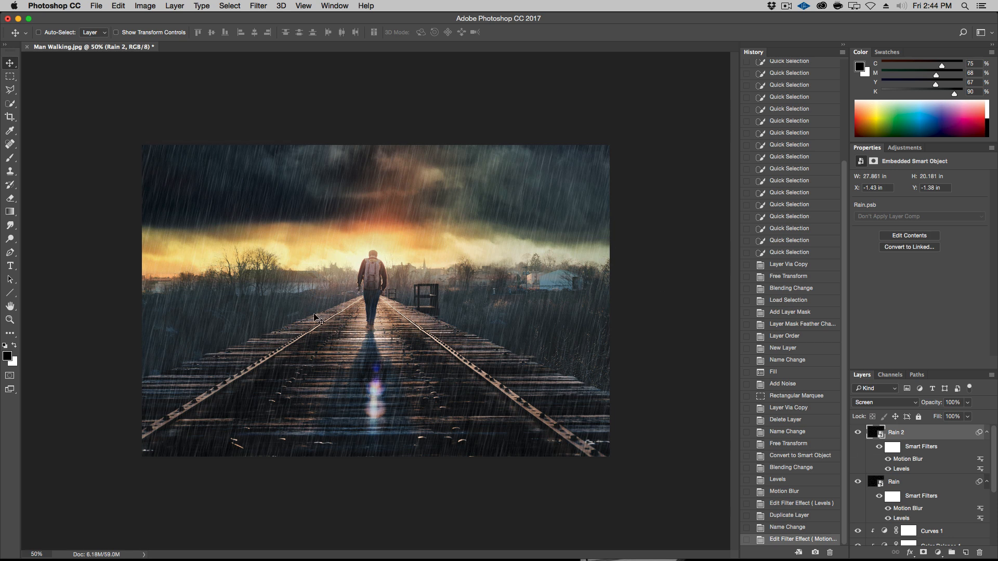
{"action": "left_click", "coordinate": [857, 433]}
{"action": "left_click", "coordinate": [857, 432]}
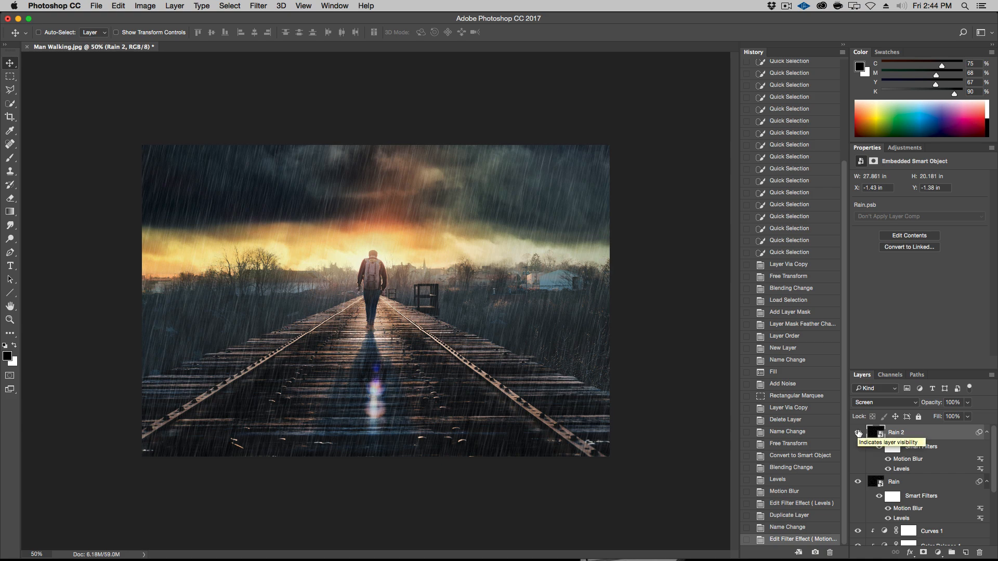
{"action": "left_click", "coordinate": [858, 432]}
{"action": "left_click", "coordinate": [858, 433]}
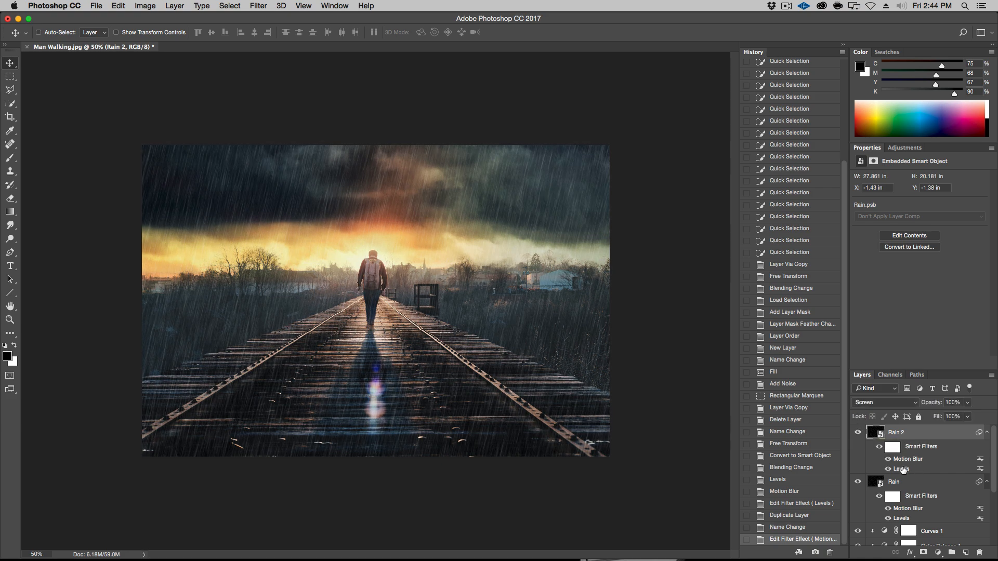
Edit the Levels smart filter of Rain 2 to input black 124 and white 134, and check each rain layer by toggling visibility.
{"action": "double_click", "coordinate": [903, 469]}
{"action": "left_click_drag", "start_coordinate": [633, 379], "coordinate": [643, 375]}
{"action": "left_click", "coordinate": [642, 376]}
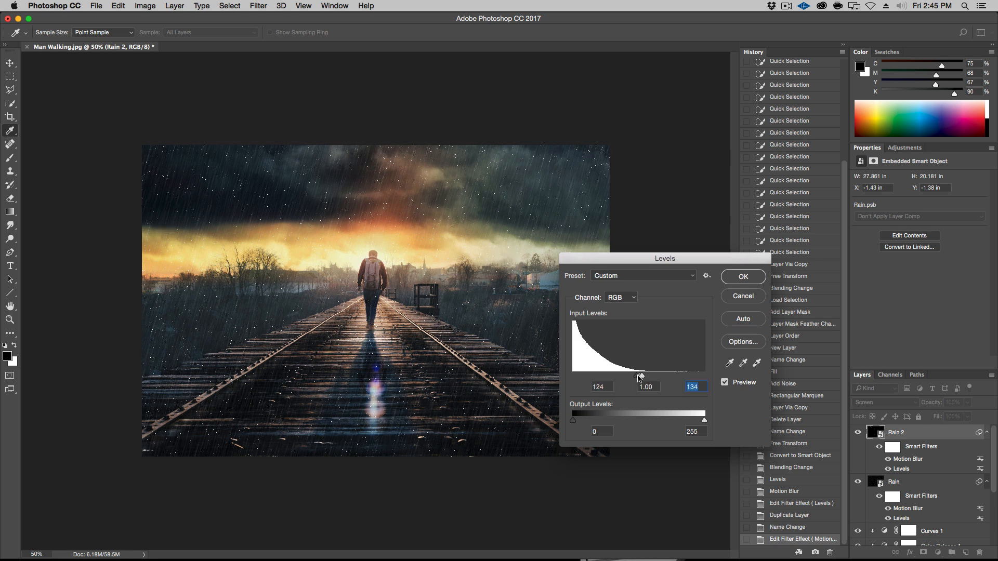
{"action": "left_click", "coordinate": [735, 284]}
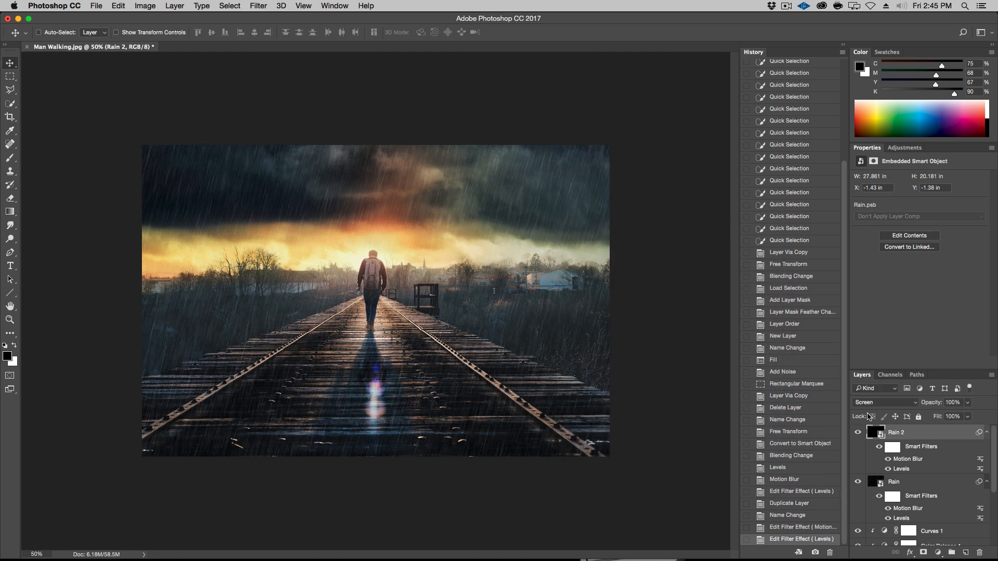
{"action": "left_click", "coordinate": [857, 432]}
{"action": "left_click", "coordinate": [857, 481]}
{"action": "left_click", "coordinate": [857, 482]}
Switch to Finder and load the Rain Lite.abr brush file from the Episode-031-Source-Files folder into Photoshop.
{"action": "key", "text": "super+Tab"}
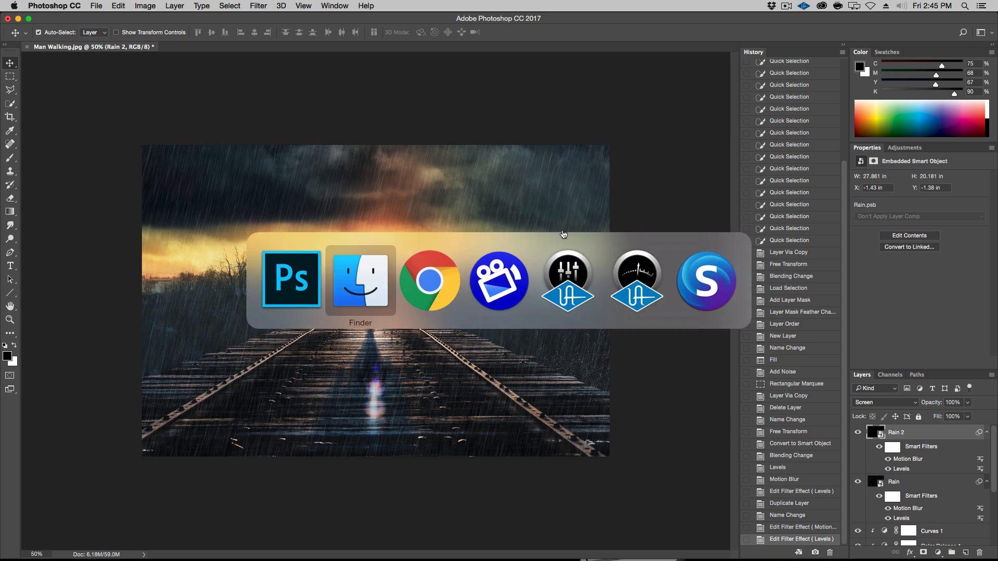
{"action": "left_click", "coordinate": [463, 200]}
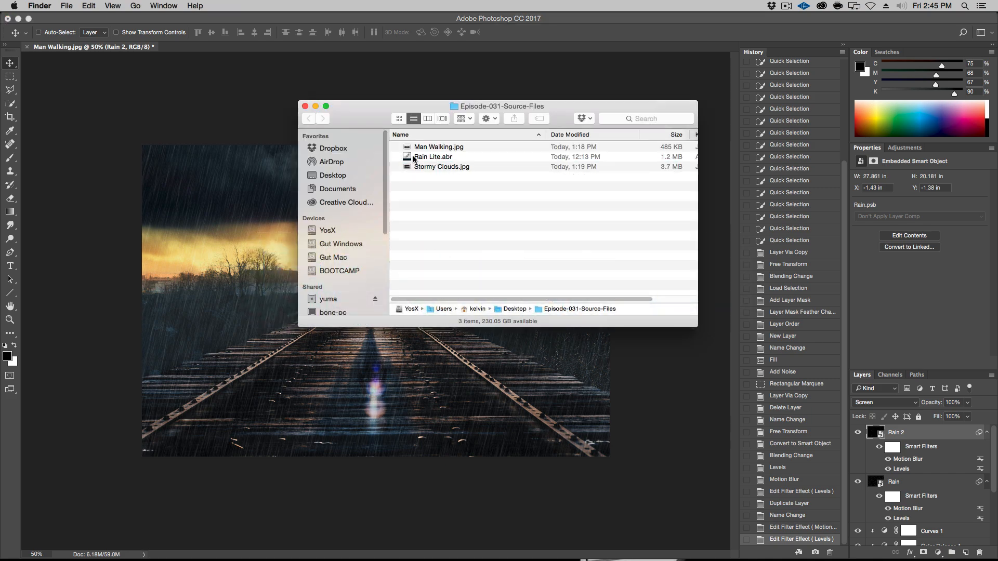
{"action": "left_click", "coordinate": [439, 157]}
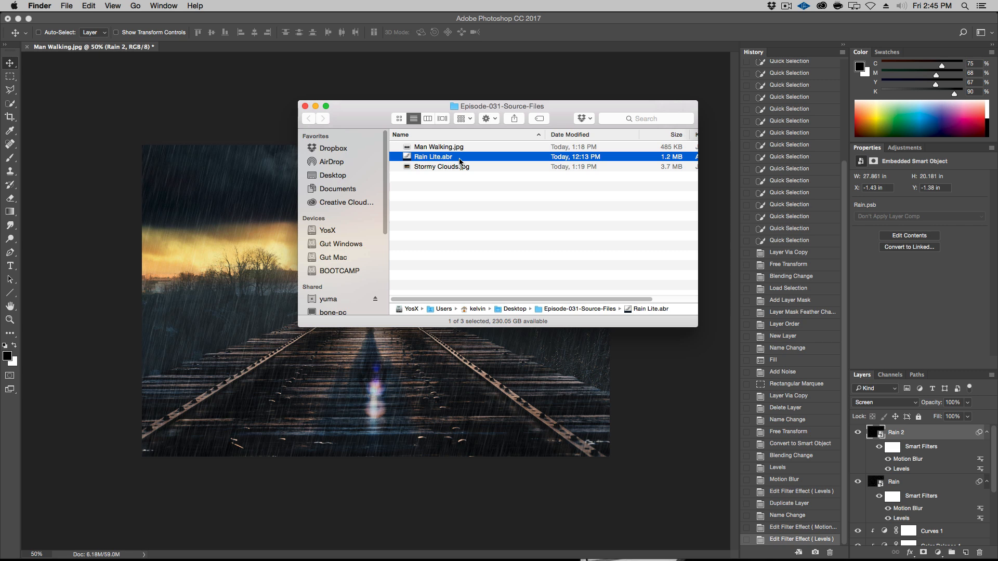
{"action": "double_click", "coordinate": [460, 161]}
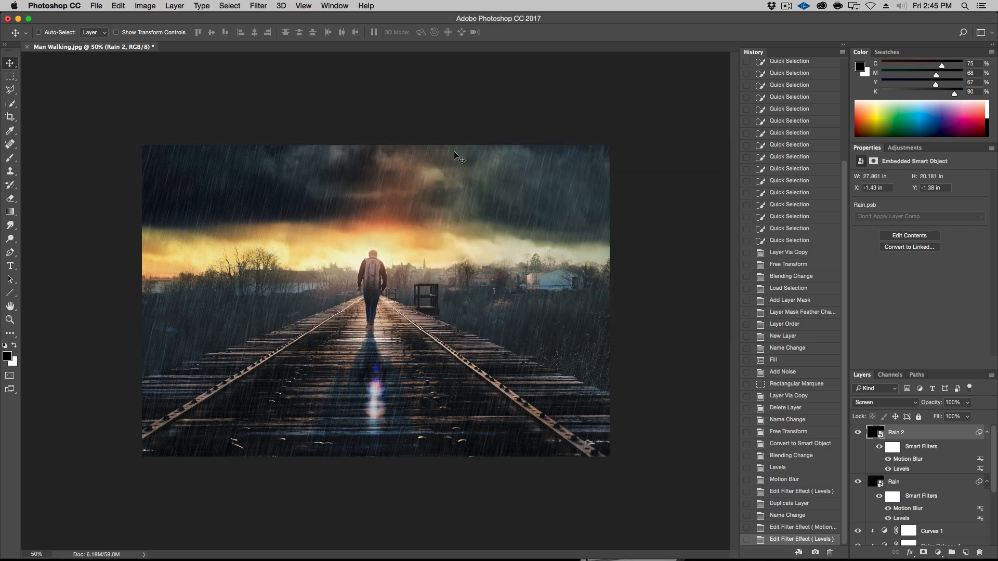
Activate the Brush tool and create a new layer named Puddles above Rain 2.
{"action": "left_click", "coordinate": [10, 158]}
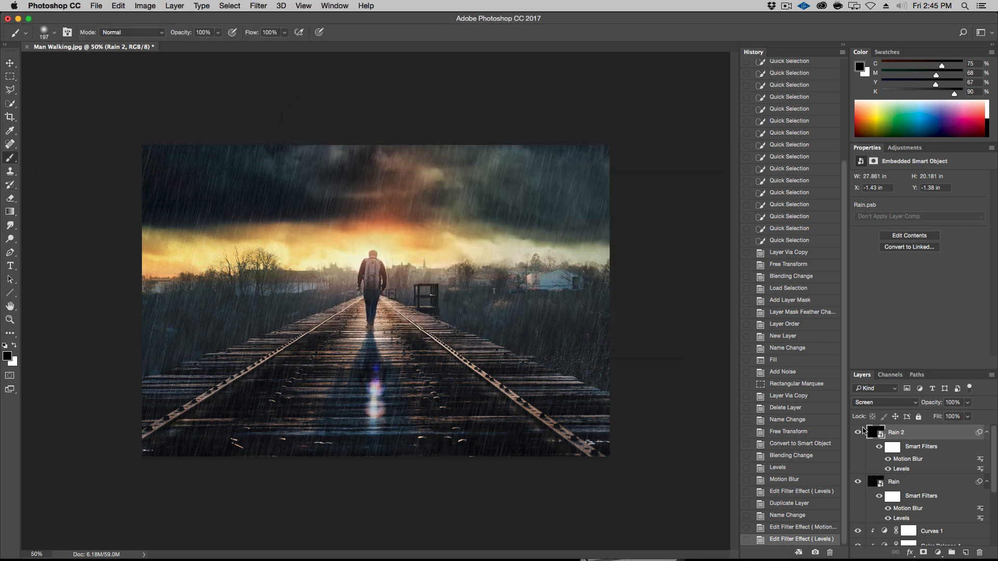
{"action": "left_click", "coordinate": [965, 553]}
{"action": "double_click", "coordinate": [898, 432]}
{"action": "type", "text": "Fuddles"}
{"action": "key", "text": "Return"}
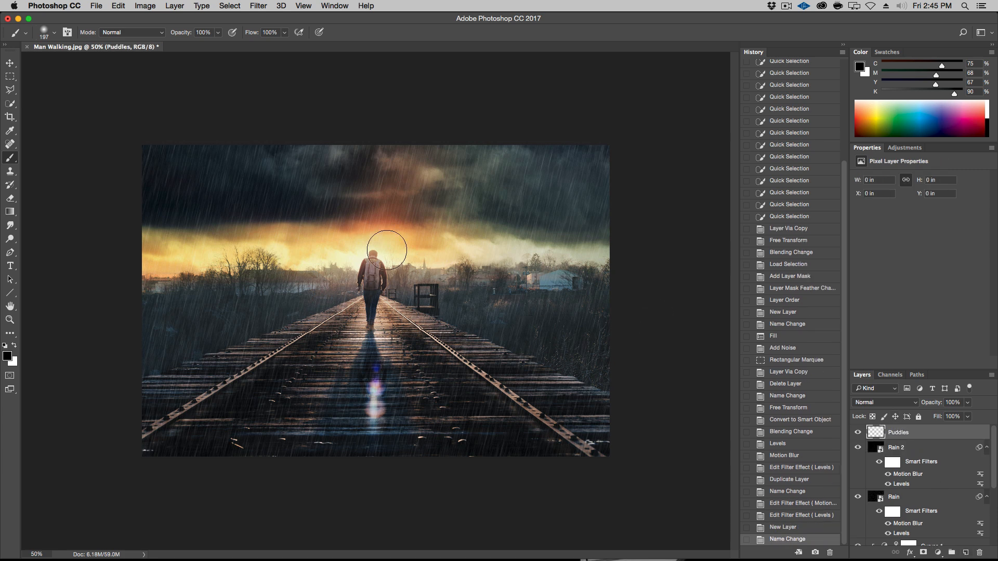
Choose the 465 px puddle brush from the newly loaded presets at the end of the brush list.
{"action": "right_click", "coordinate": [390, 252]}
{"action": "left_click", "coordinate": [395, 162]}
{"action": "right_click", "coordinate": [397, 161]}
{"action": "scroll", "coordinate": [516, 379], "scroll_direction": "down", "scroll_amount": 2}
{"action": "scroll", "coordinate": [515, 380], "scroll_direction": "down", "scroll_amount": 3}
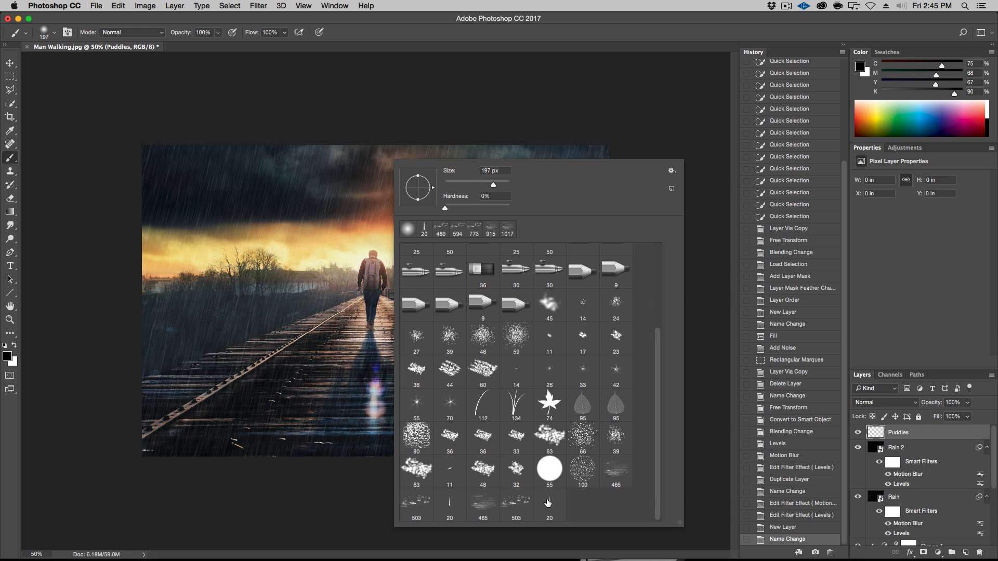
{"action": "left_click", "coordinate": [484, 504]}
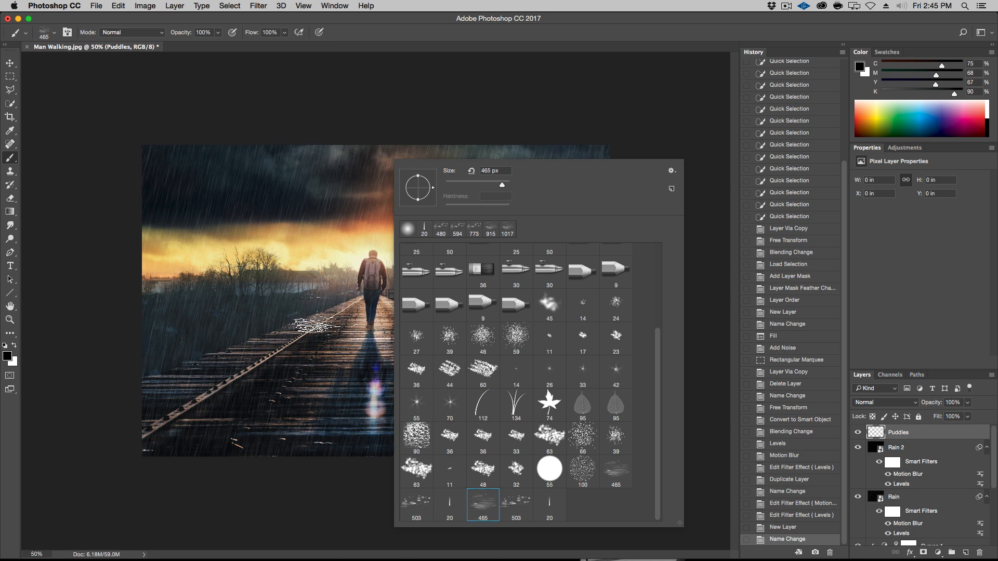
Stamp white puddle ripples in the photo's lower-left and lower-right corners with the brush enlarged to 973 px at 68% opacity.
{"action": "left_click", "coordinate": [323, 316]}
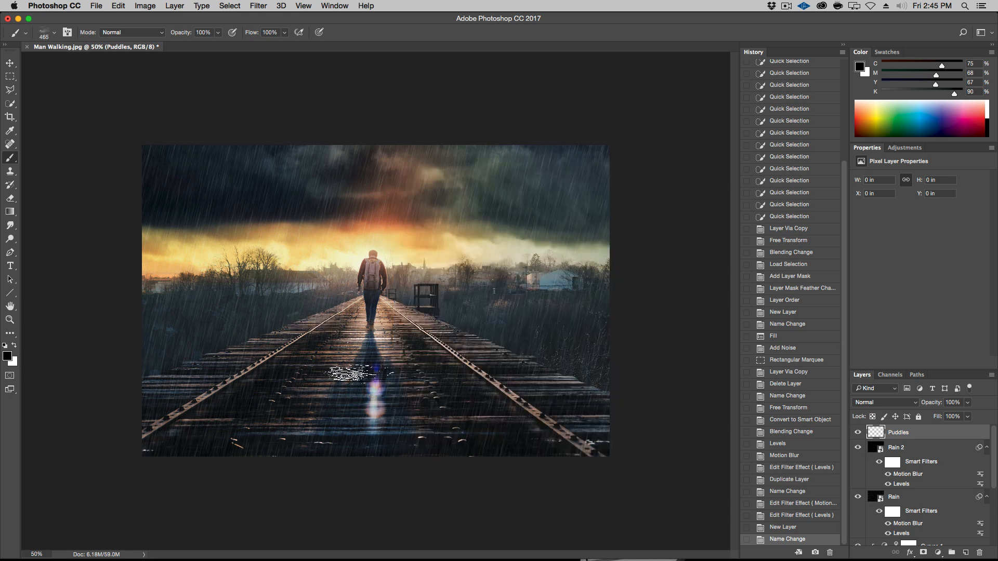
{"action": "left_click_drag", "start_coordinate": [346, 370], "coordinate": [412, 363]}
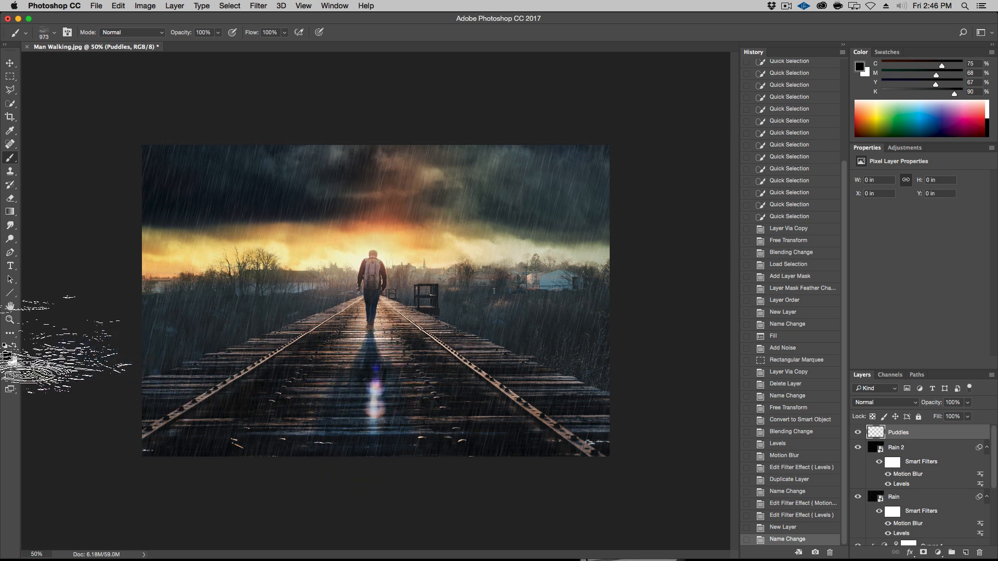
{"action": "left_click", "coordinate": [13, 345]}
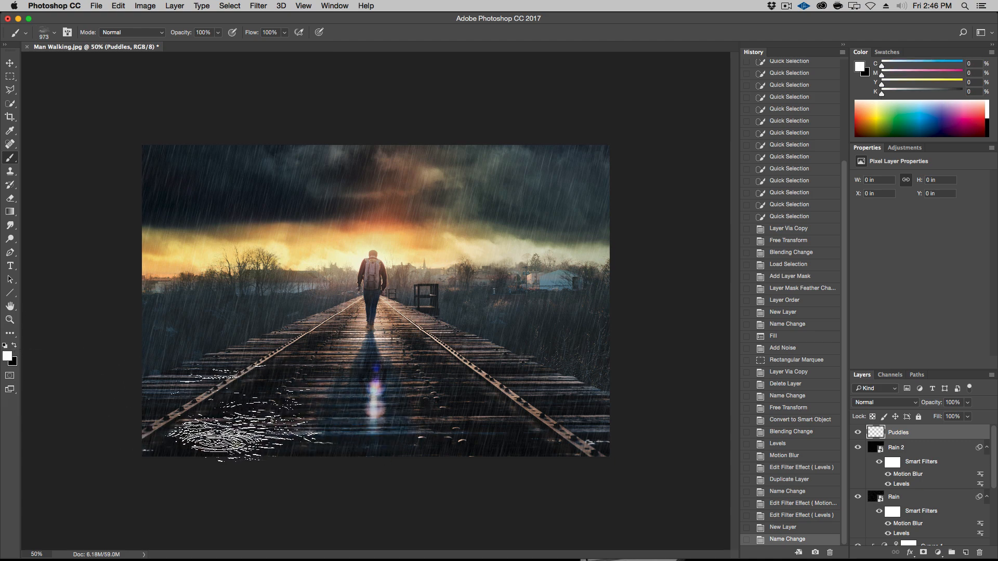
{"action": "left_click", "coordinate": [280, 416]}
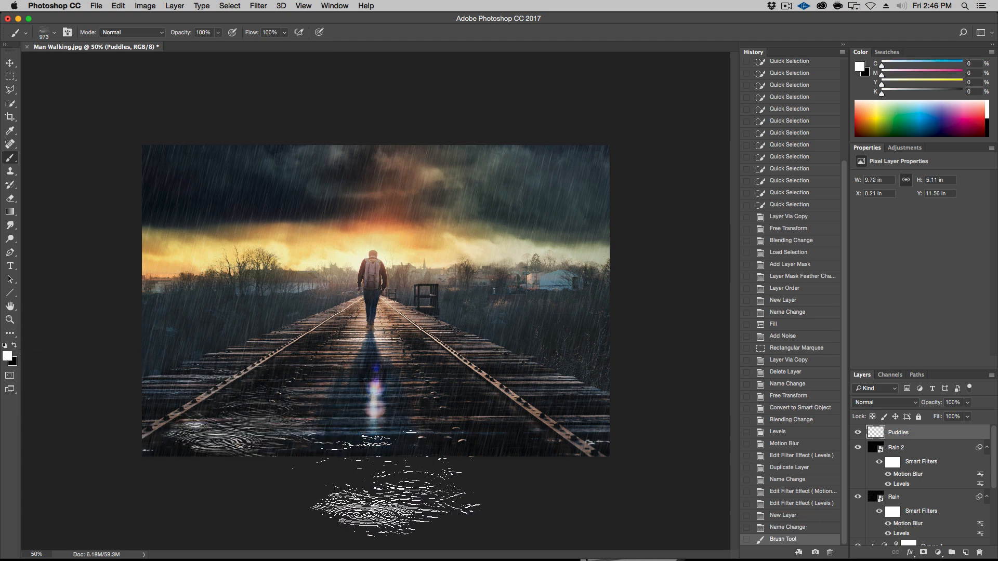
{"action": "key", "text": "super+z"}
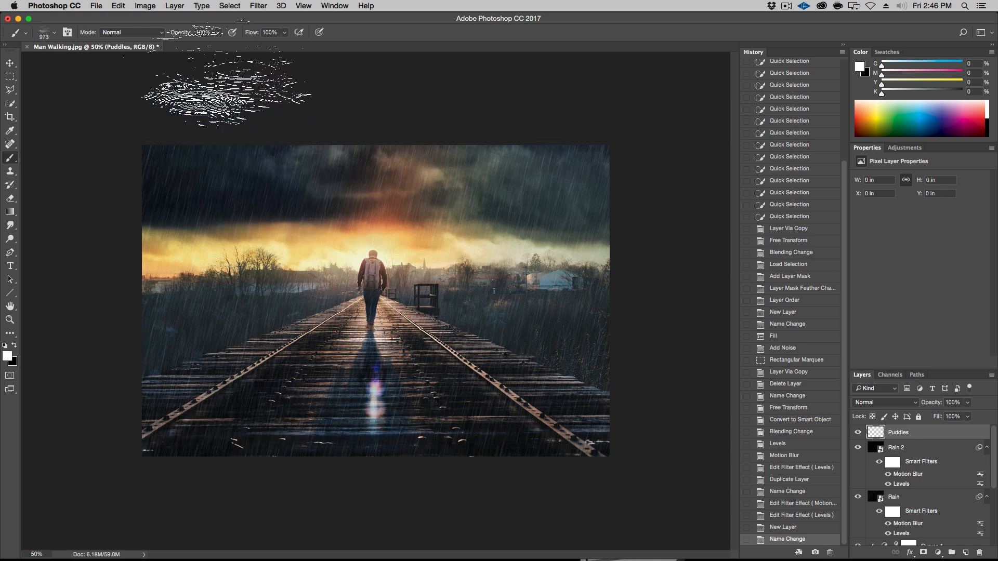
{"action": "left_click", "coordinate": [217, 32]}
{"action": "left_click_drag", "start_coordinate": [220, 44], "coordinate": [206, 46]}
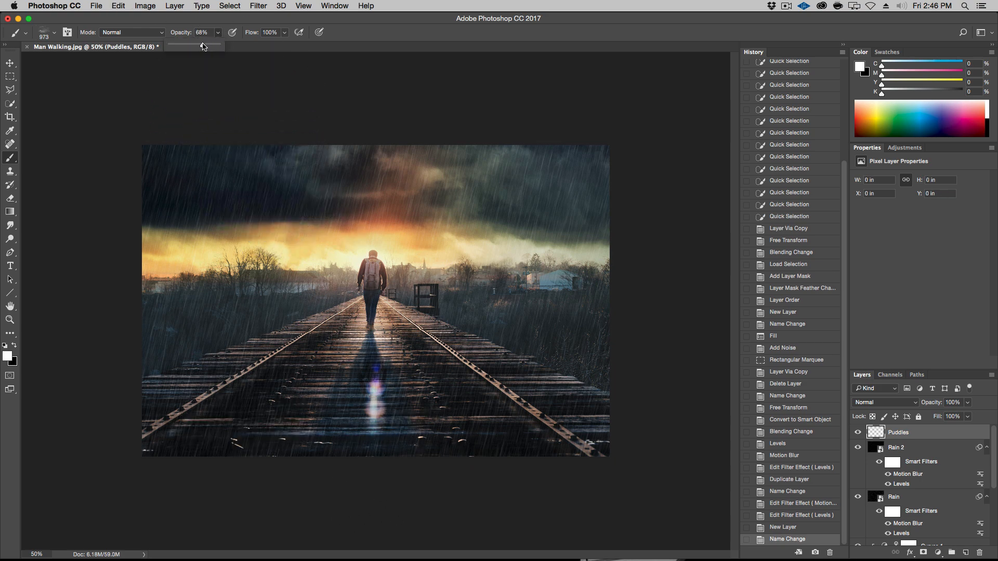
{"action": "left_click", "coordinate": [210, 434]}
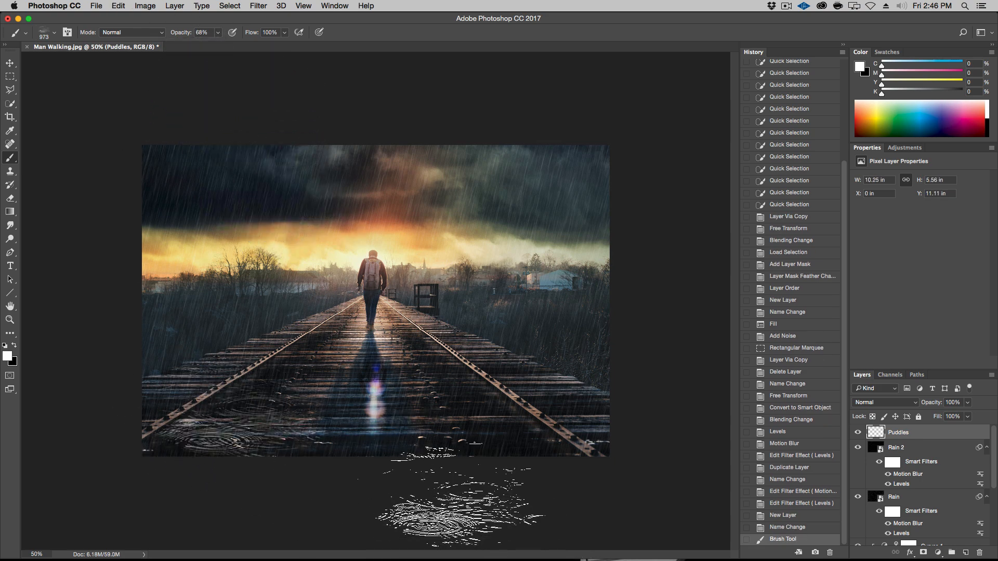
{"action": "left_click", "coordinate": [533, 420]}
Enlarge the puddle brush to 1331 px and stamp a ripple in the center foreground between the rails.
{"action": "left_click_drag", "start_coordinate": [392, 375], "coordinate": [414, 373]}
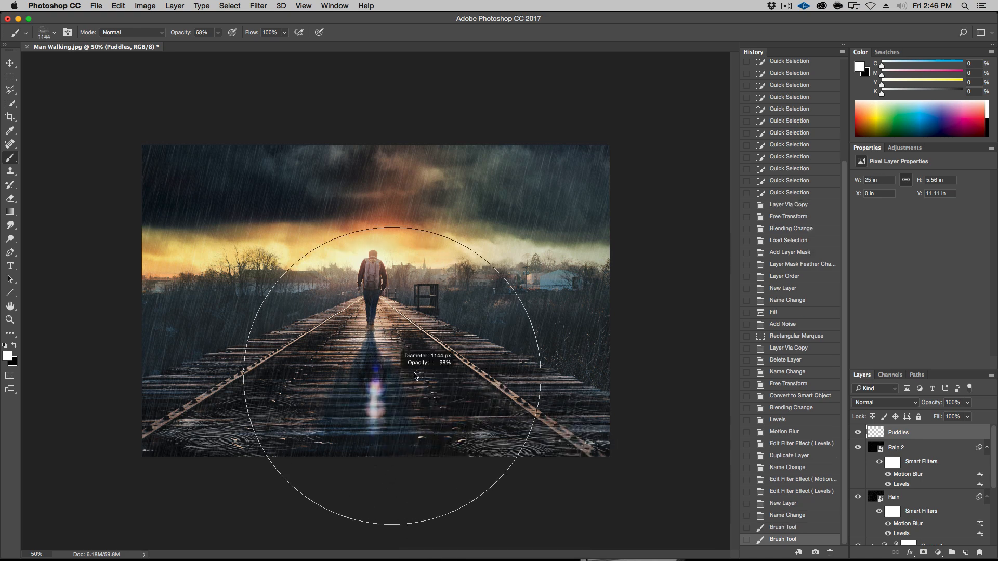
{"action": "left_click_drag", "start_coordinate": [372, 441], "coordinate": [404, 442]}
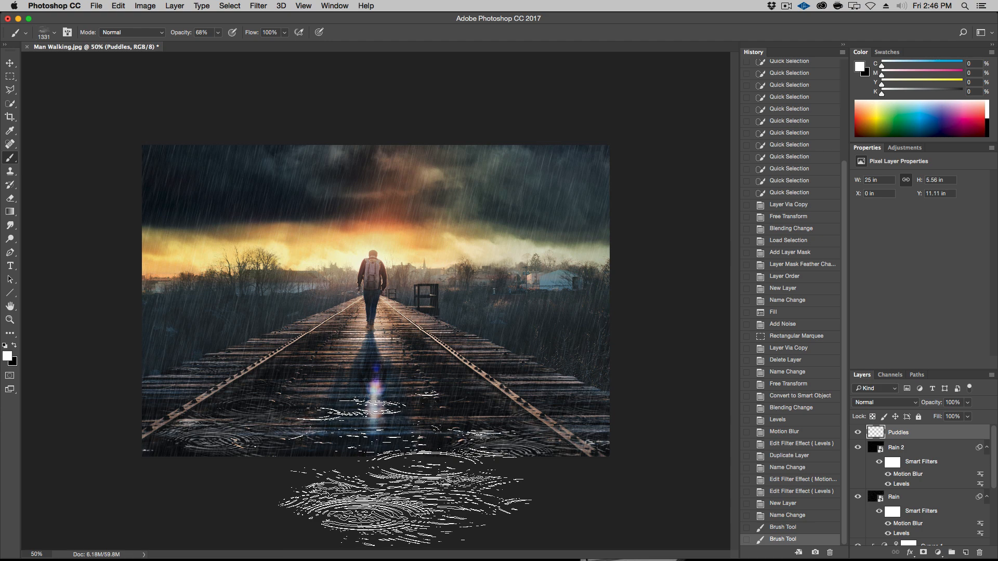
{"action": "left_click", "coordinate": [402, 458]}
{"action": "mouse_move", "coordinate": [465, 556]}
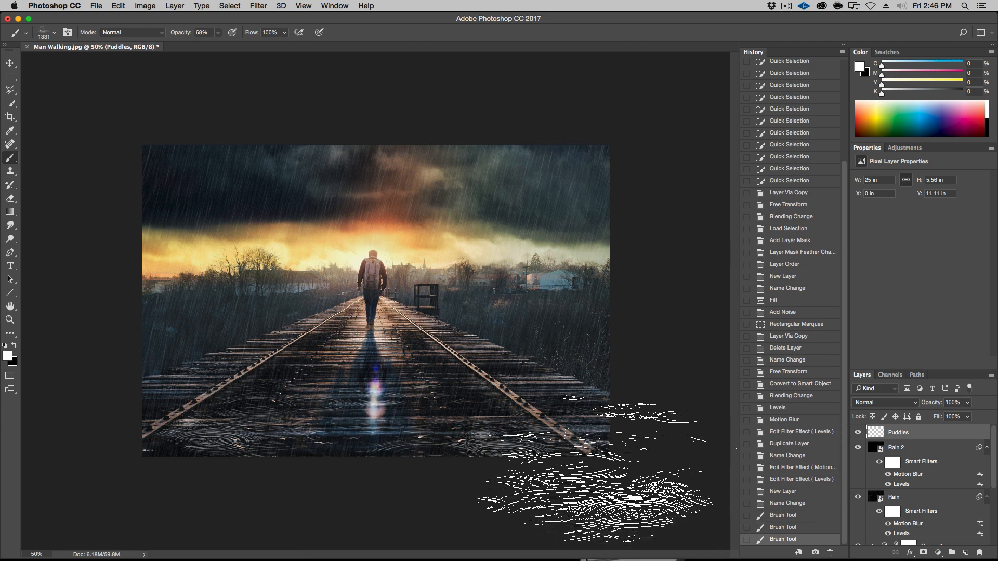
Stamp smaller, fainter ripples farther up the tracks with the puddle brush at 651 px and 39% opacity.
{"action": "left_click_drag", "start_coordinate": [426, 409], "coordinate": [311, 409]}
{"action": "left_click", "coordinate": [218, 32]}
{"action": "left_click", "coordinate": [204, 45]}
{"action": "left_click", "coordinate": [316, 352]}
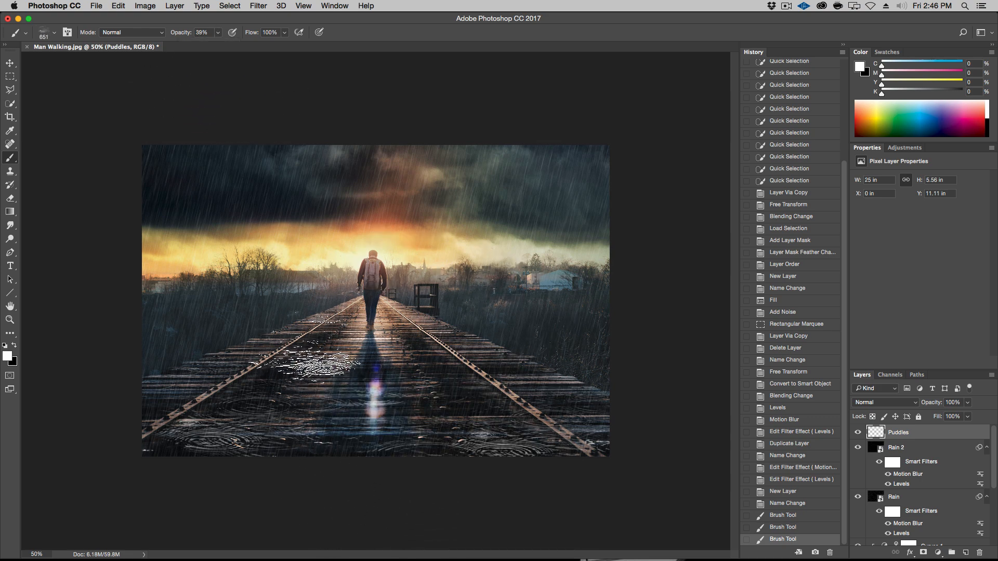
{"action": "left_click", "coordinate": [442, 392]}
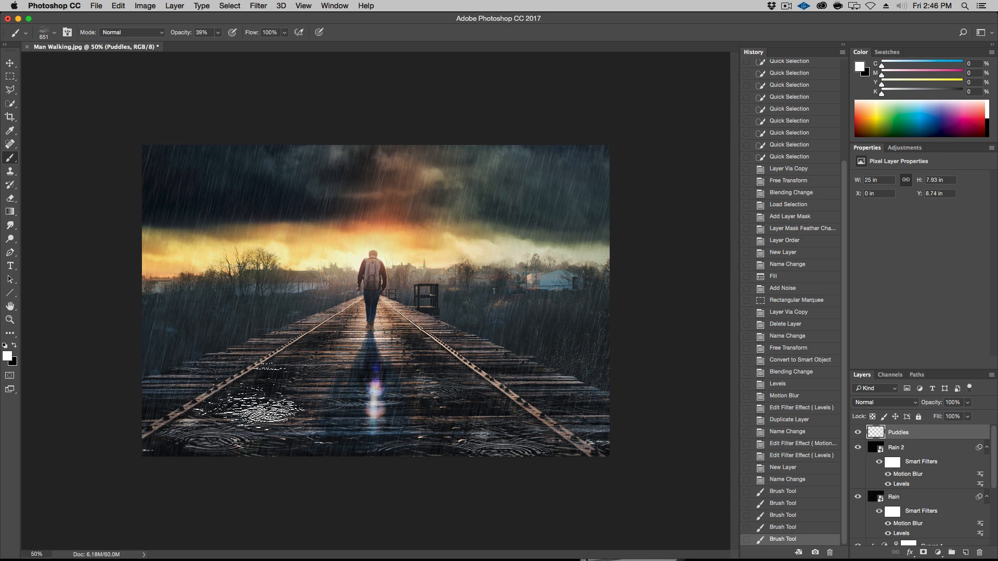
{"action": "left_click", "coordinate": [367, 349]}
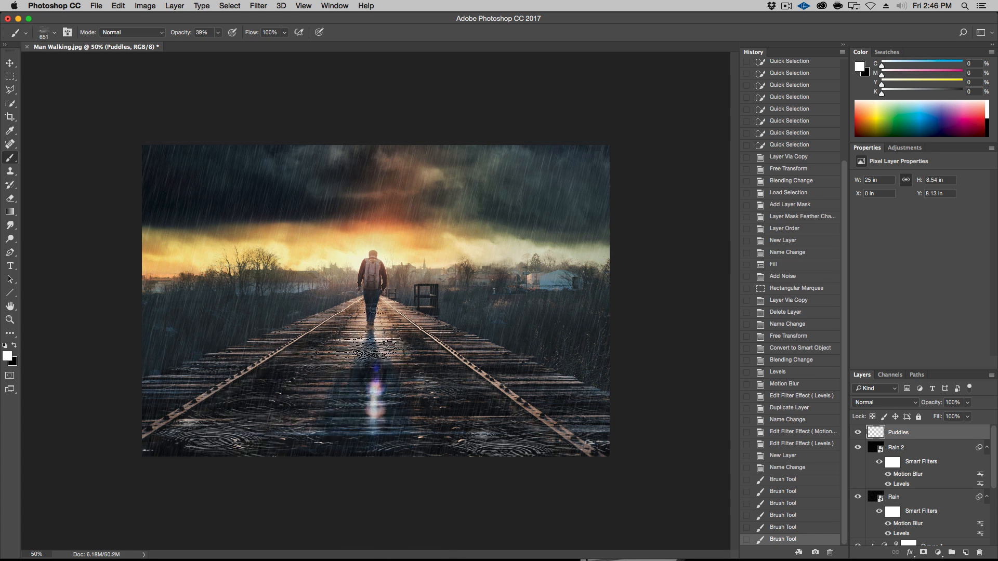
{"action": "key", "text": "super+z"}
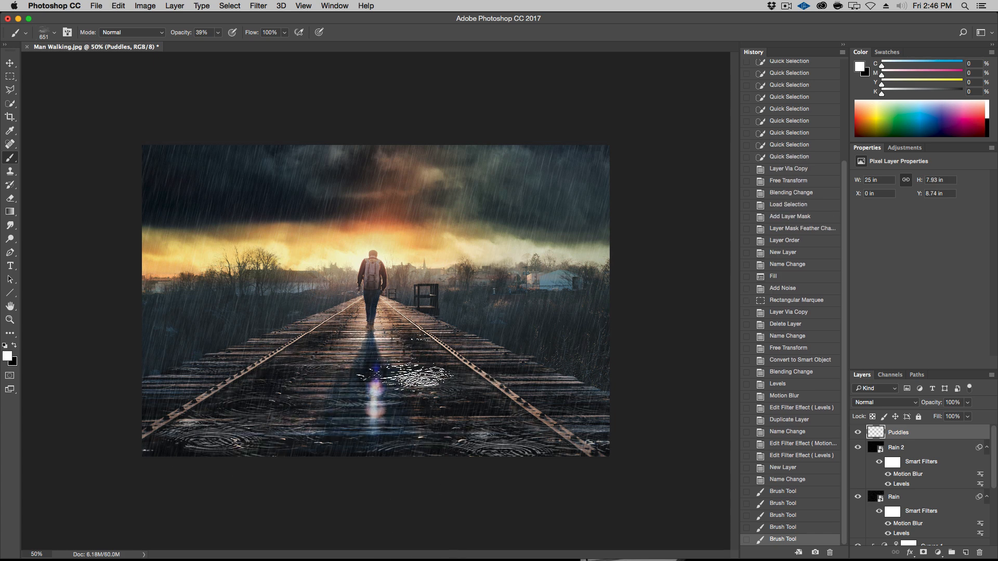
{"action": "left_click", "coordinate": [412, 359]}
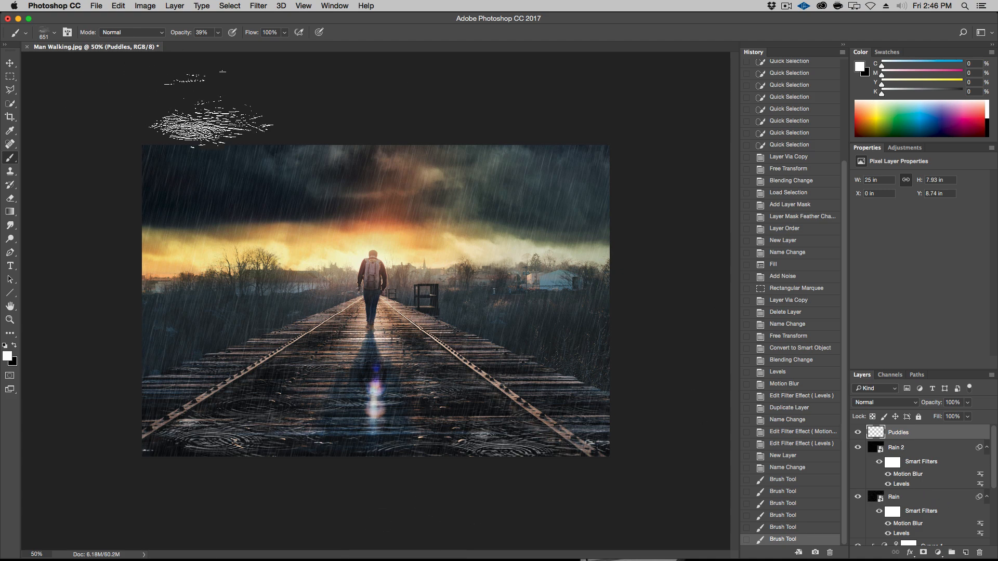
Choose the second 503 px rain ripple brush, enlarge it to 853 px, and stamp ripples across the center, left and right planks.
{"action": "right_click", "coordinate": [269, 253]}
{"action": "left_click", "coordinate": [403, 551]}
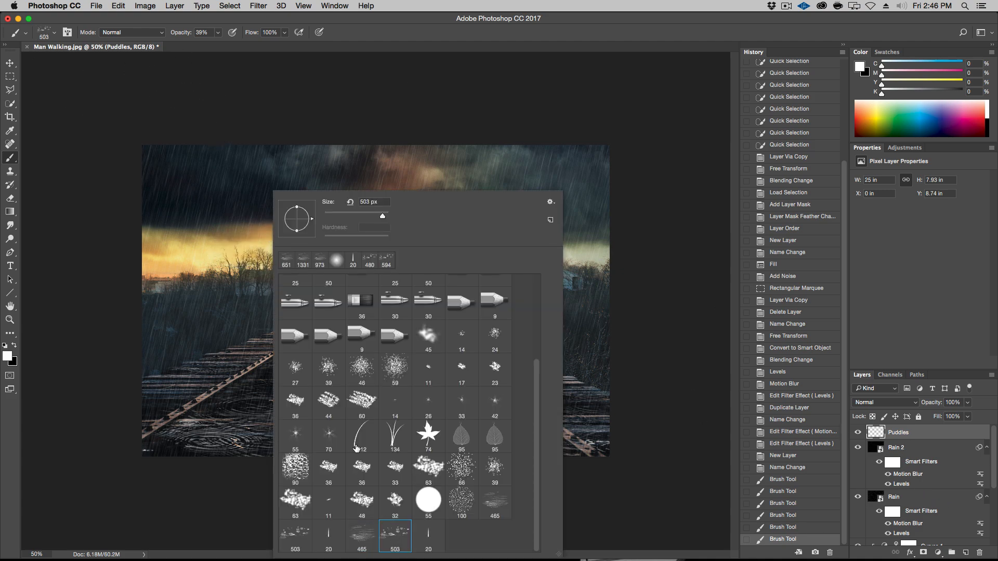
{"action": "left_click", "coordinate": [183, 75]}
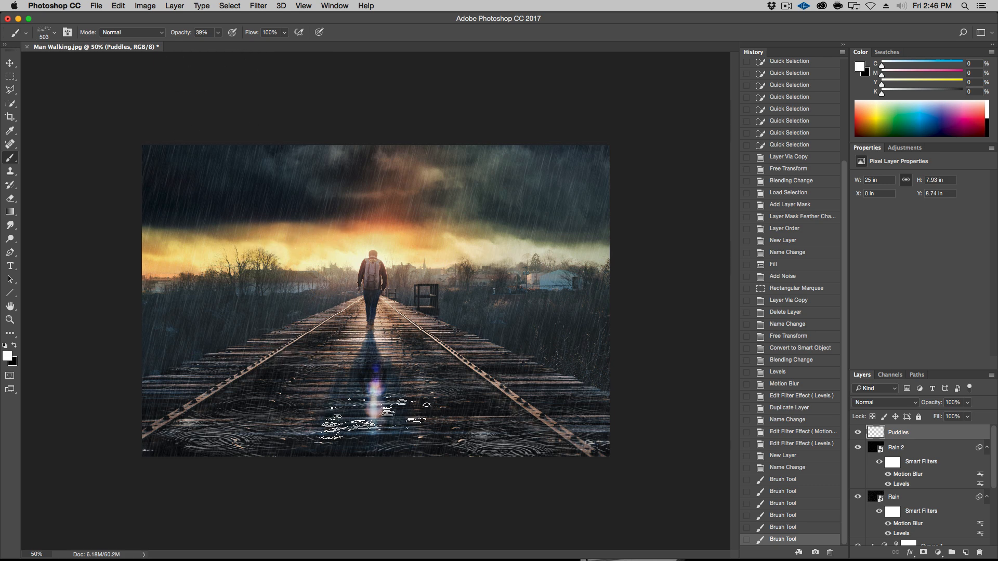
{"action": "left_click_drag", "start_coordinate": [365, 418], "coordinate": [389, 421]}
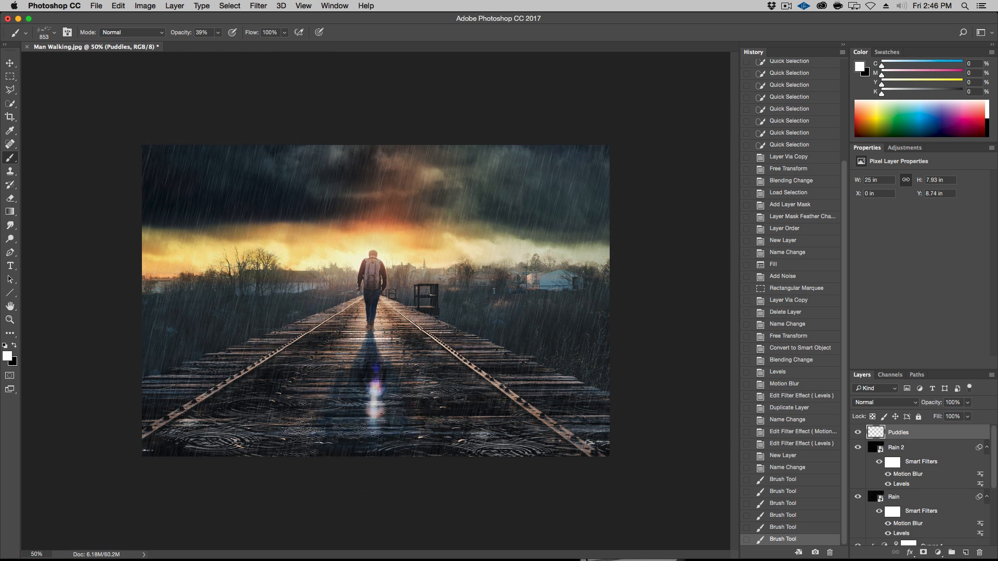
{"action": "left_click", "coordinate": [397, 411]}
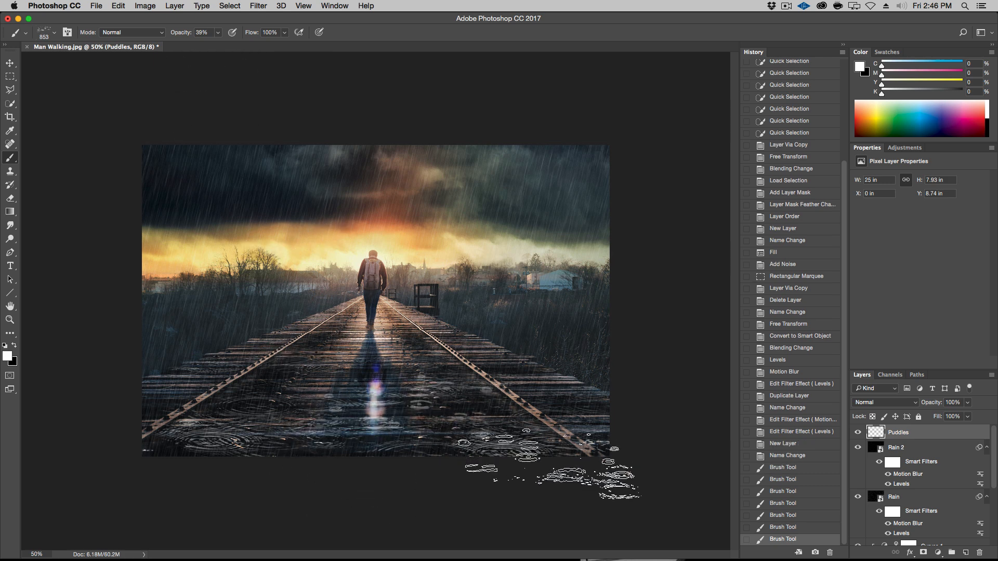
{"action": "left_click", "coordinate": [224, 415]}
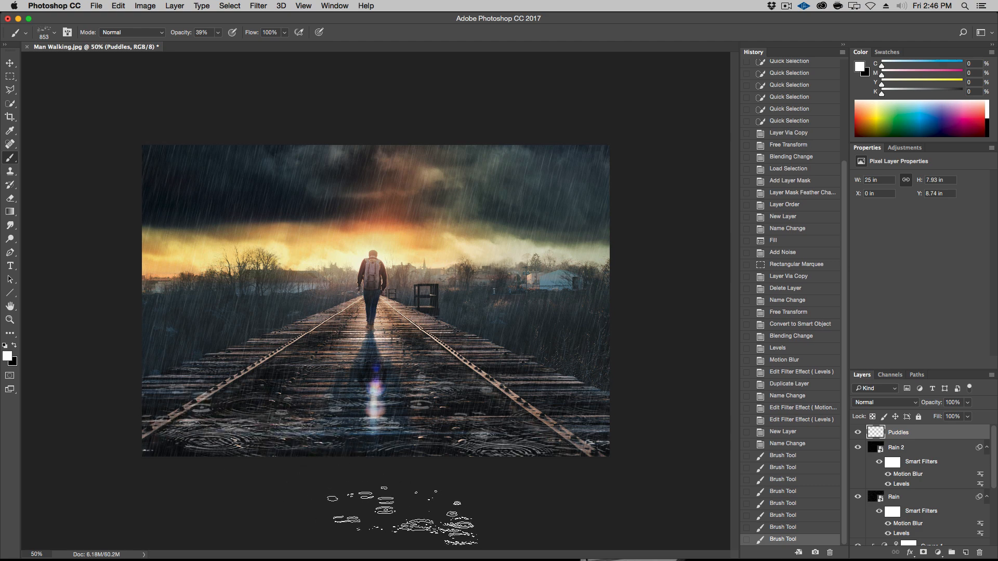
{"action": "left_click", "coordinate": [471, 403]}
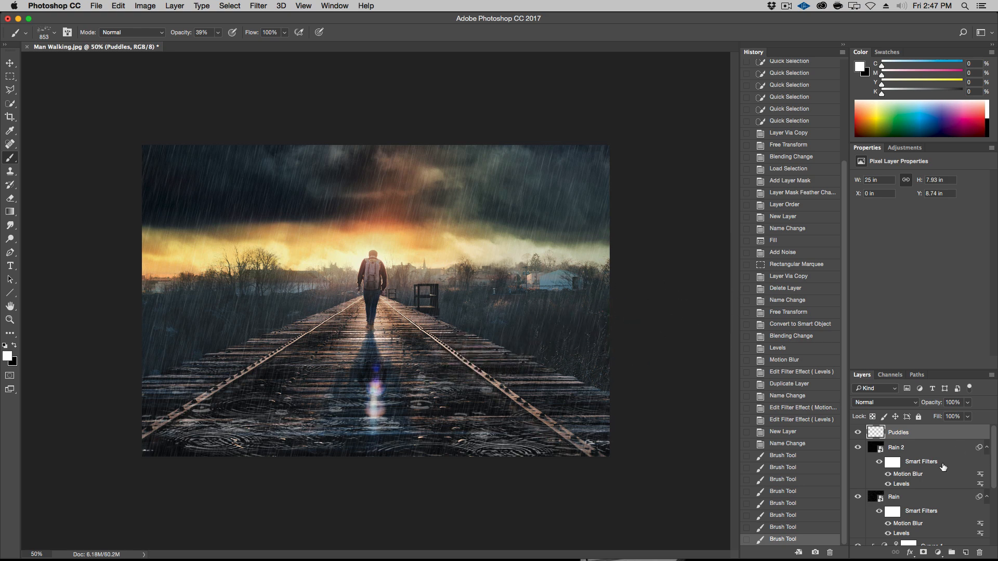
Add a layer mask to Puddles and set up a soft round 396 px brush at 29% opacity.
{"action": "left_click", "coordinate": [923, 552]}
{"action": "right_click", "coordinate": [517, 316]}
{"action": "scroll", "coordinate": [517, 317], "scroll_direction": "up", "scroll_amount": 10}
{"action": "left_click", "coordinate": [456, 291]}
{"action": "mouse_move", "coordinate": [544, 215]}
{"action": "left_mouse_down"}
{"action": "mouse_move", "coordinate": [531, 216]}
{"action": "mouse_move", "coordinate": [540, 216]}
{"action": "left_mouse_up"}
{"action": "left_click", "coordinate": [244, 385]}
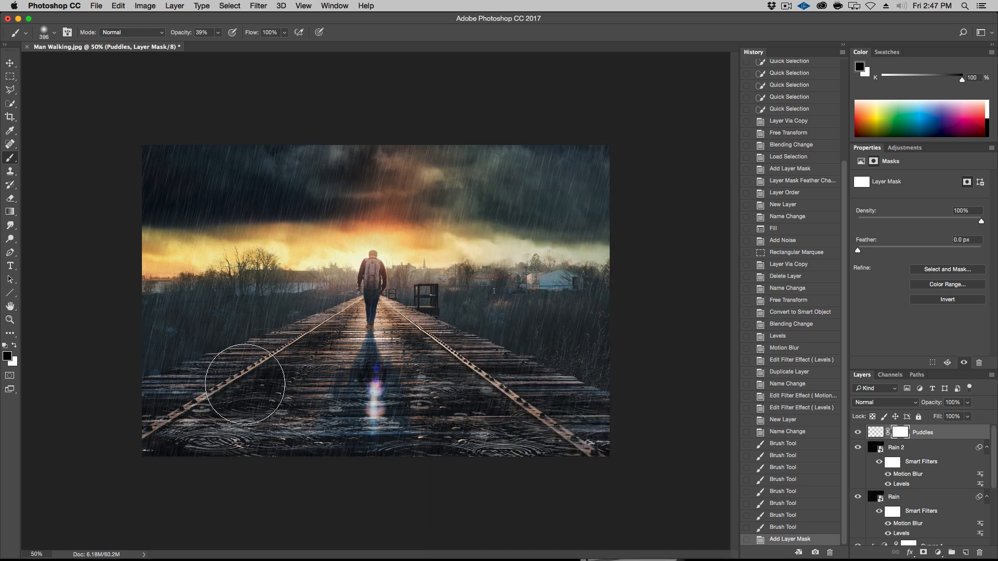
{"action": "left_click", "coordinate": [217, 32]}
{"action": "left_click_drag", "start_coordinate": [215, 46], "coordinate": [209, 46]}
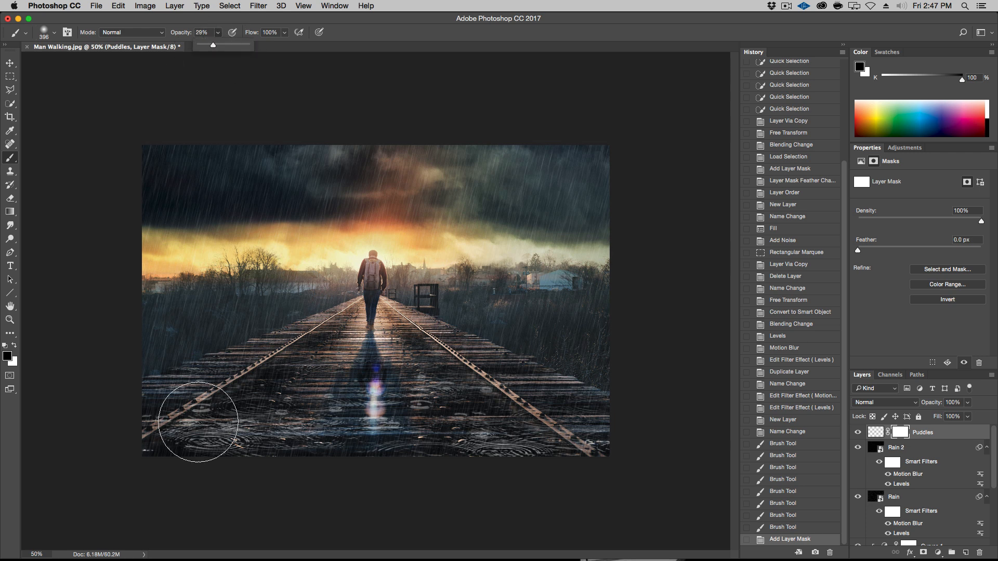
Paint black on the Puddles mask to fade the ripples along the foreground and right edge of the tracks.
{"action": "left_click", "coordinate": [255, 430]}
{"action": "left_click", "coordinate": [220, 441]}
{"action": "left_click", "coordinate": [205, 427]}
{"action": "left_click", "coordinate": [499, 450]}
{"action": "left_click", "coordinate": [478, 436]}
{"action": "left_click", "coordinate": [555, 451]}
{"action": "left_click", "coordinate": [611, 413]}
{"action": "left_click", "coordinate": [616, 378]}
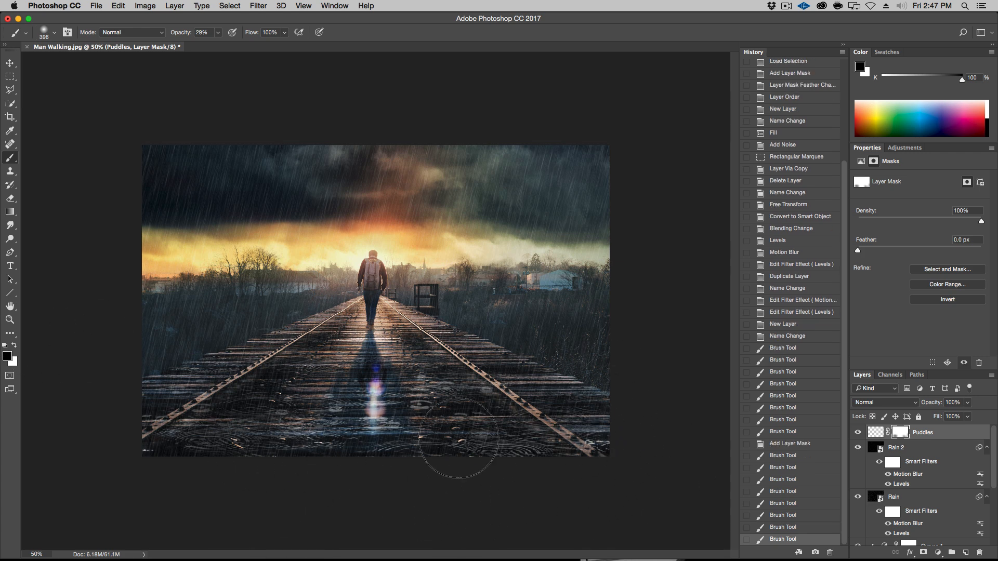
{"action": "left_click", "coordinate": [395, 446]}
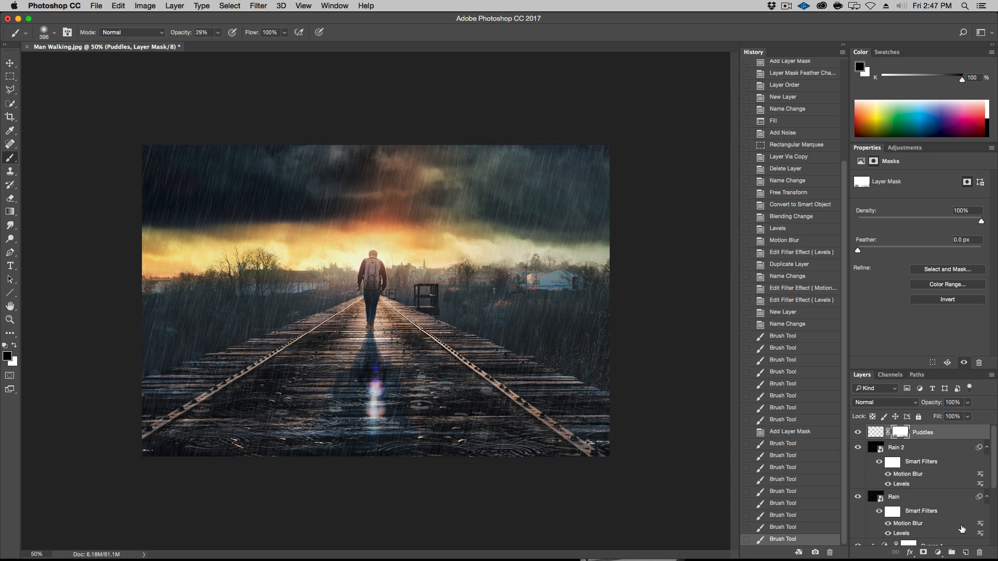
Create a new layer named Small Rain above Puddles and swap the foreground color to white.
{"action": "left_click", "coordinate": [965, 552]}
{"action": "key", "text": "x"}
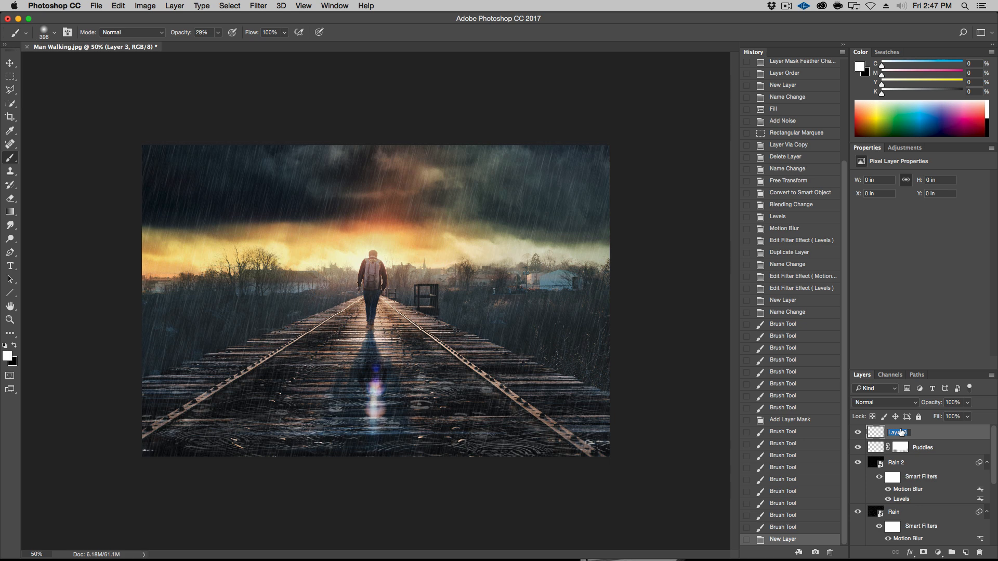
{"action": "type", "text": "Small Rain"}
{"action": "key", "text": "Return"}
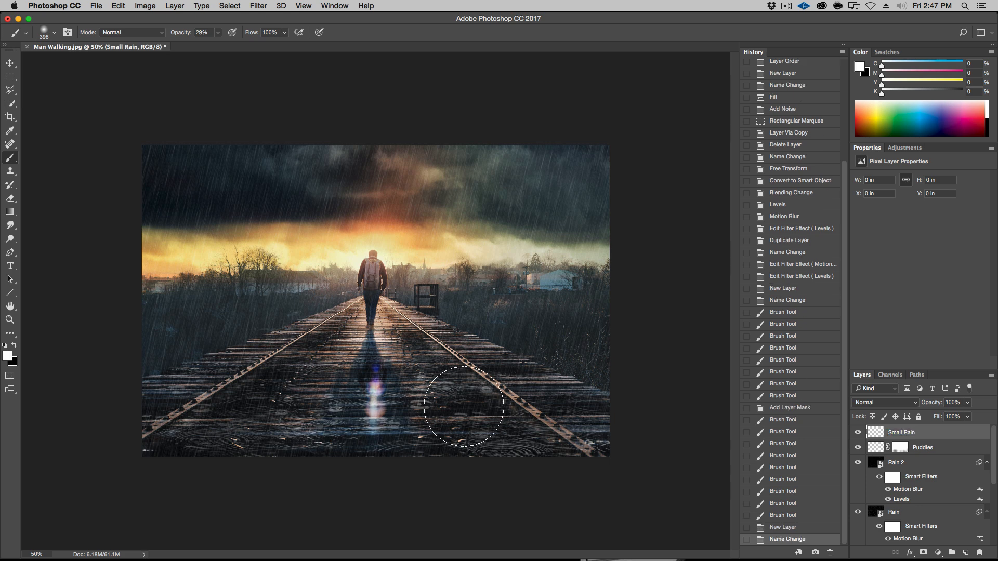
Paint small white rain splashes across the railway planks using the 20 px rain brush at the end of the presets.
{"action": "right_click", "coordinate": [348, 321]}
{"action": "scroll", "coordinate": [448, 474], "scroll_direction": "down", "scroll_amount": 3}
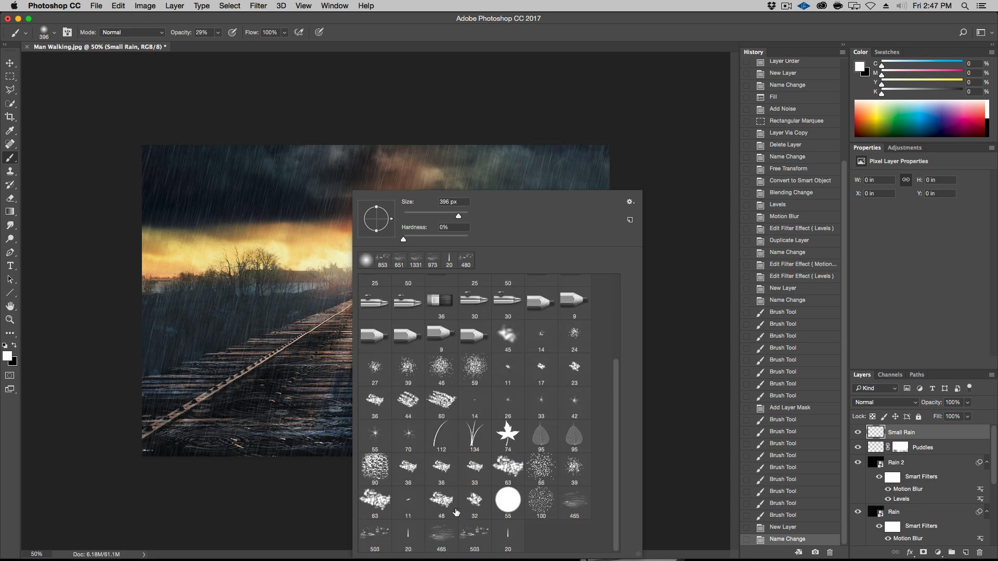
{"action": "left_click", "coordinate": [503, 527]}
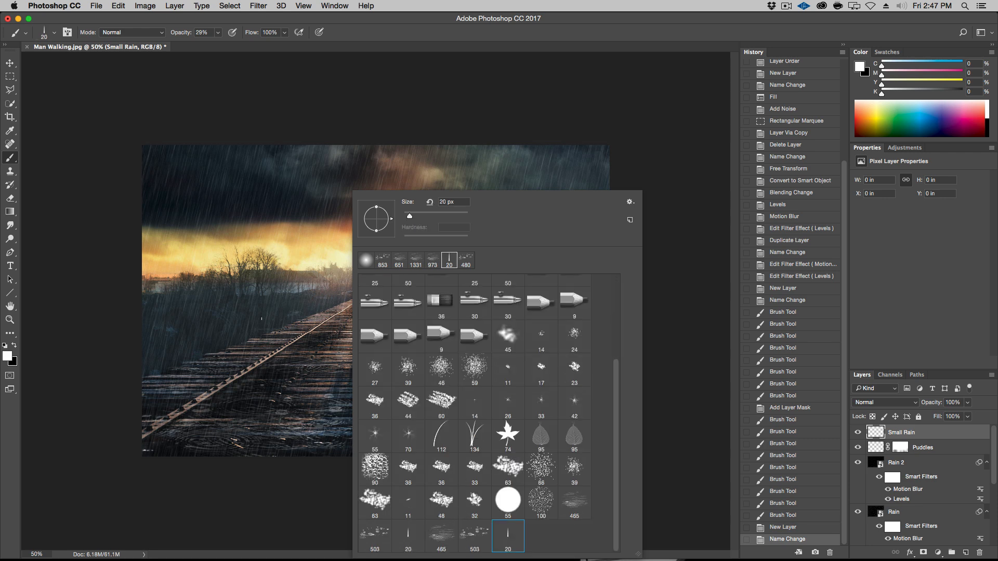
{"action": "left_click", "coordinate": [261, 319]}
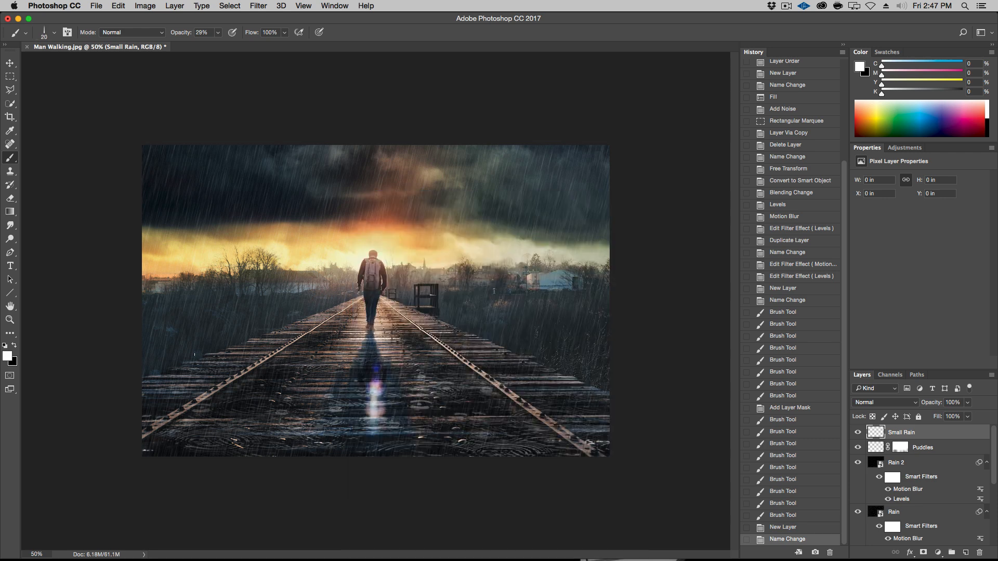
{"action": "left_click_drag", "start_coordinate": [246, 347], "coordinate": [203, 360]}
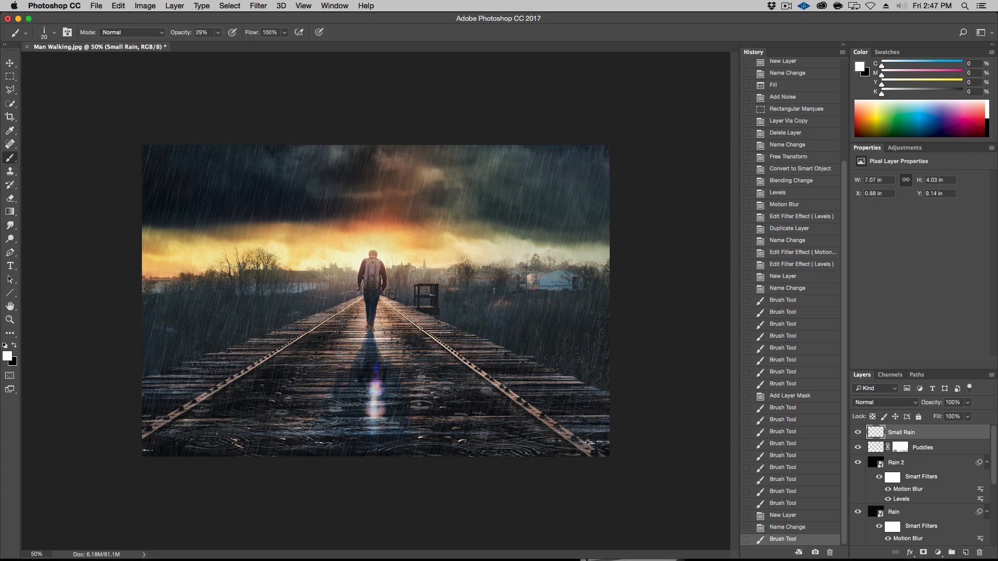
{"action": "left_click", "coordinate": [361, 429]}
{"action": "left_click", "coordinate": [364, 443]}
{"action": "left_click", "coordinate": [535, 440]}
{"action": "left_click_drag", "start_coordinate": [566, 439], "coordinate": [529, 385]}
{"action": "mouse_move", "coordinate": [586, 411]}
{"action": "left_mouse_down"}
{"action": "mouse_move", "coordinate": [498, 445]}
{"action": "mouse_move", "coordinate": [481, 397]}
{"action": "left_mouse_up"}
{"action": "mouse_move", "coordinate": [525, 363]}
{"action": "left_mouse_down"}
{"action": "mouse_move", "coordinate": [561, 384]}
{"action": "mouse_move", "coordinate": [514, 343]}
{"action": "mouse_move", "coordinate": [460, 316]}
{"action": "mouse_move", "coordinate": [570, 385]}
{"action": "mouse_move", "coordinate": [442, 358]}
{"action": "mouse_move", "coordinate": [256, 359]}
{"action": "left_mouse_up"}
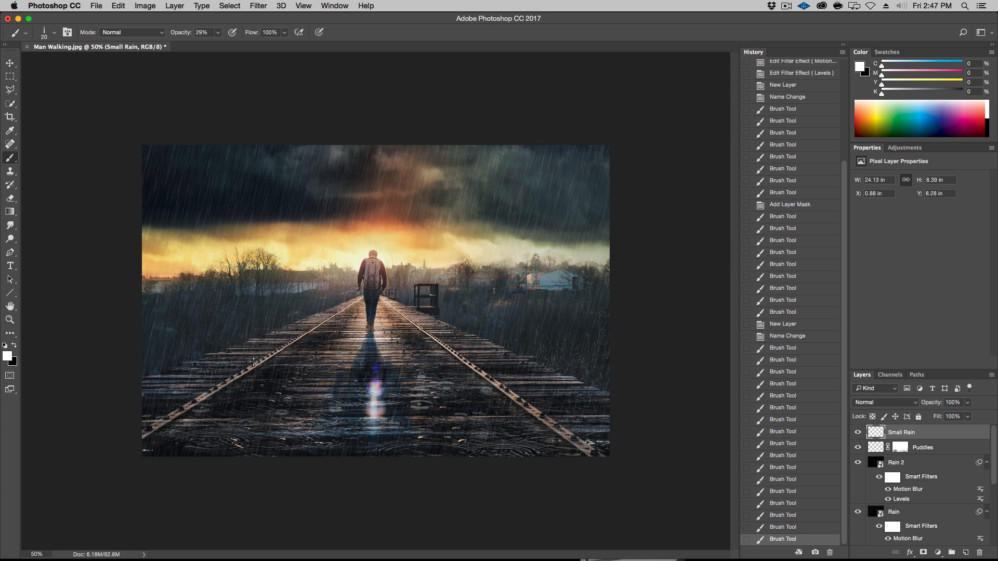
{"action": "left_click_drag", "start_coordinate": [217, 409], "coordinate": [153, 389]}
{"action": "left_click_drag", "start_coordinate": [268, 326], "coordinate": [281, 338]}
{"action": "left_click_drag", "start_coordinate": [286, 340], "coordinate": [333, 377]}
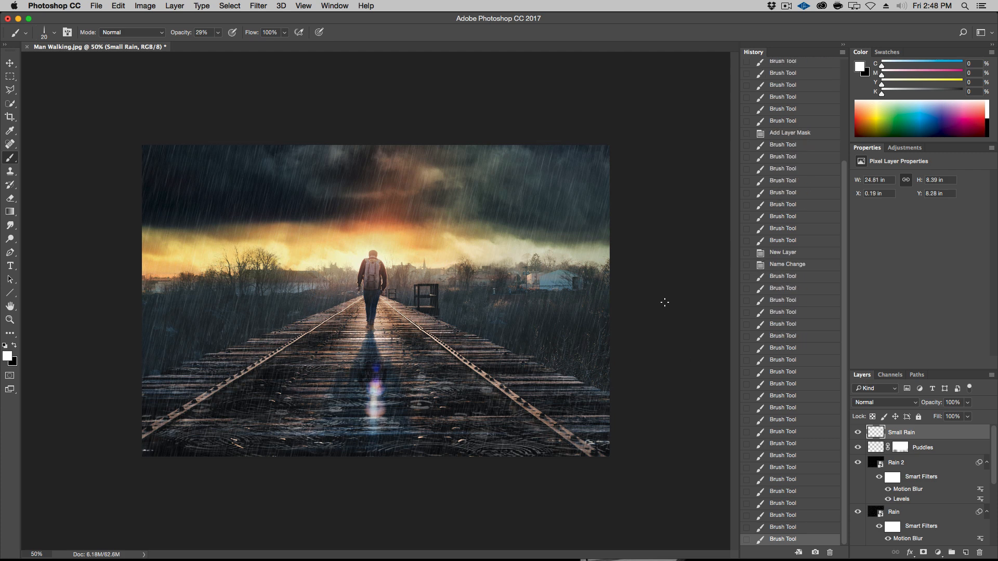
{"action": "left_click", "coordinate": [174, 390]}
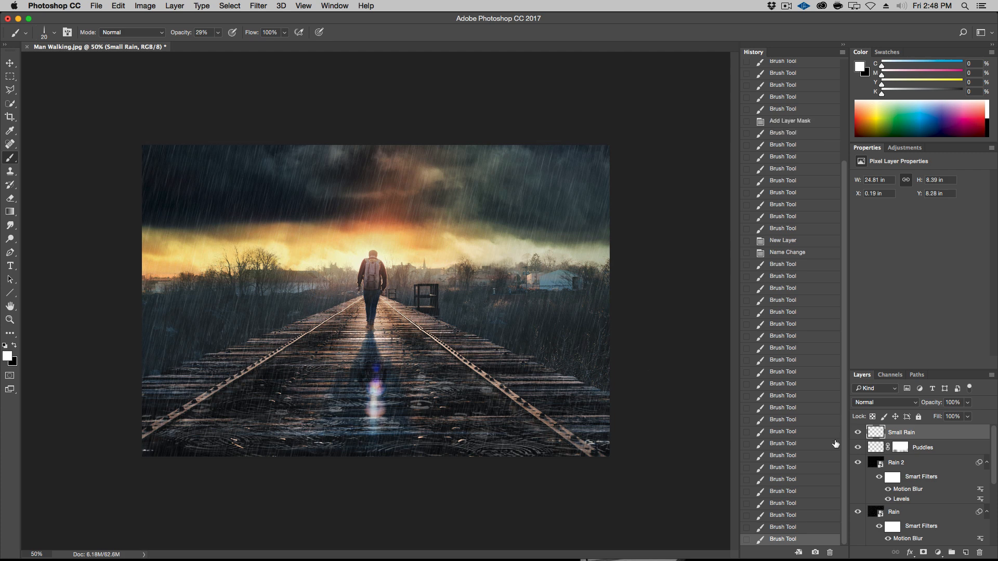
Toggle the visibility of the Small Rain layer to compare the image with and without the splashes.
{"action": "left_click", "coordinate": [857, 434]}
{"action": "left_click", "coordinate": [858, 434]}
{"action": "left_click", "coordinate": [858, 434]}
{"action": "left_click", "coordinate": [858, 434]}
Set up a Motion Blur on the Small Rain layer with a 75° angle and a distance of 27 pixels.
{"action": "left_click", "coordinate": [259, 5]}
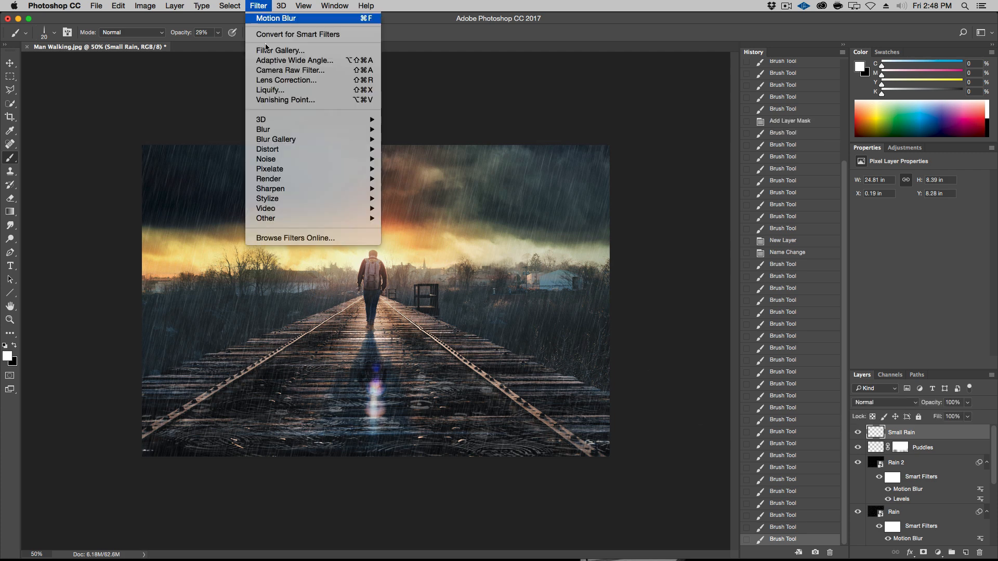
{"action": "mouse_move", "coordinate": [289, 131]}
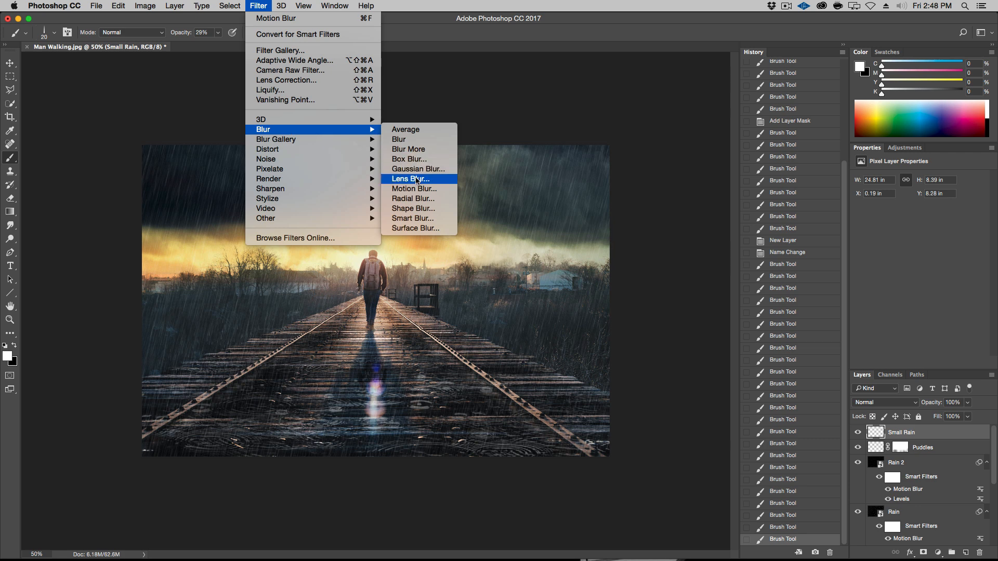
{"action": "left_click", "coordinate": [414, 188]}
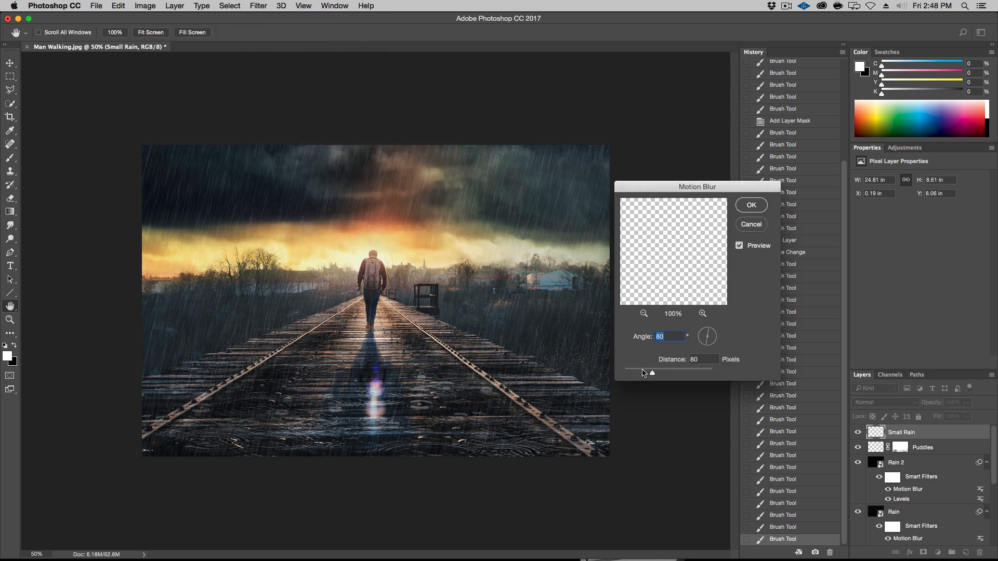
{"action": "type", "text": "75"}
{"action": "left_click_drag", "start_coordinate": [650, 372], "coordinate": [642, 371]}
{"action": "left_click", "coordinate": [740, 247]}
{"action": "key", "text": "super+equal"}
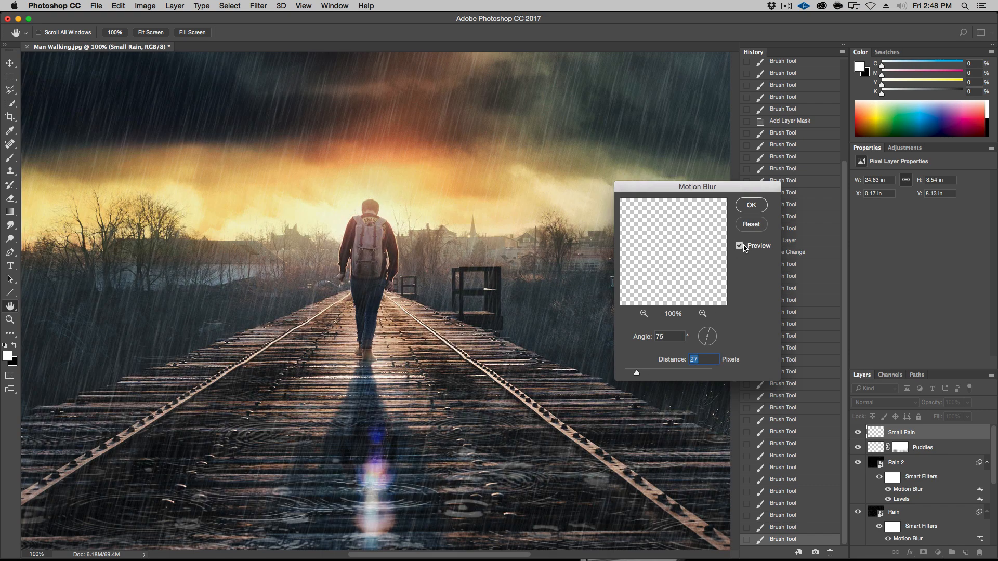
Shorten the Motion Blur distance while comparing the splashes on the planks with and without the preview, and apply it.
{"action": "left_click_drag", "start_coordinate": [226, 388], "coordinate": [520, 311]}
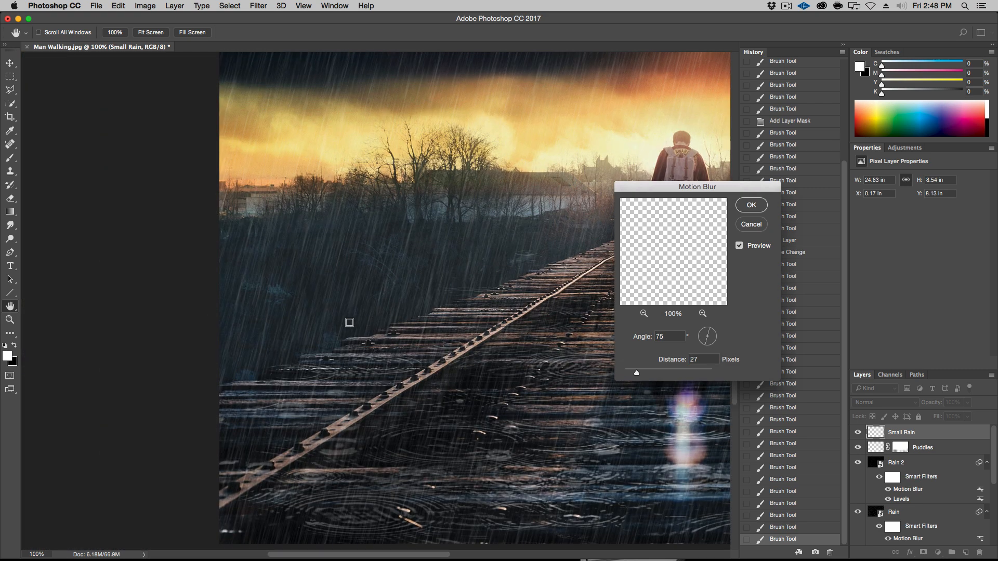
{"action": "left_click", "coordinate": [746, 248]}
{"action": "left_click_drag", "start_coordinate": [636, 374], "coordinate": [632, 374]}
{"action": "left_click", "coordinate": [747, 250]}
{"action": "left_click", "coordinate": [748, 248]}
{"action": "left_click_drag", "start_coordinate": [629, 373], "coordinate": [627, 373]}
{"action": "left_click", "coordinate": [746, 246]}
{"action": "left_click", "coordinate": [746, 248]}
{"action": "left_click", "coordinate": [746, 247]}
{"action": "left_click", "coordinate": [751, 204]}
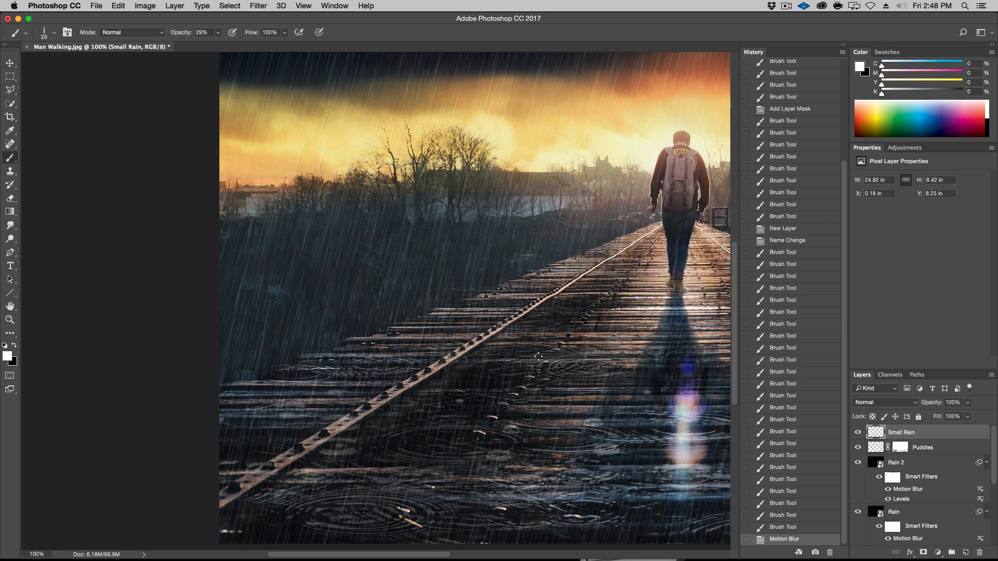
Stamp all visible layers into a new layer on top of the stack and name it Everything.
{"action": "key", "text": "super+minus"}
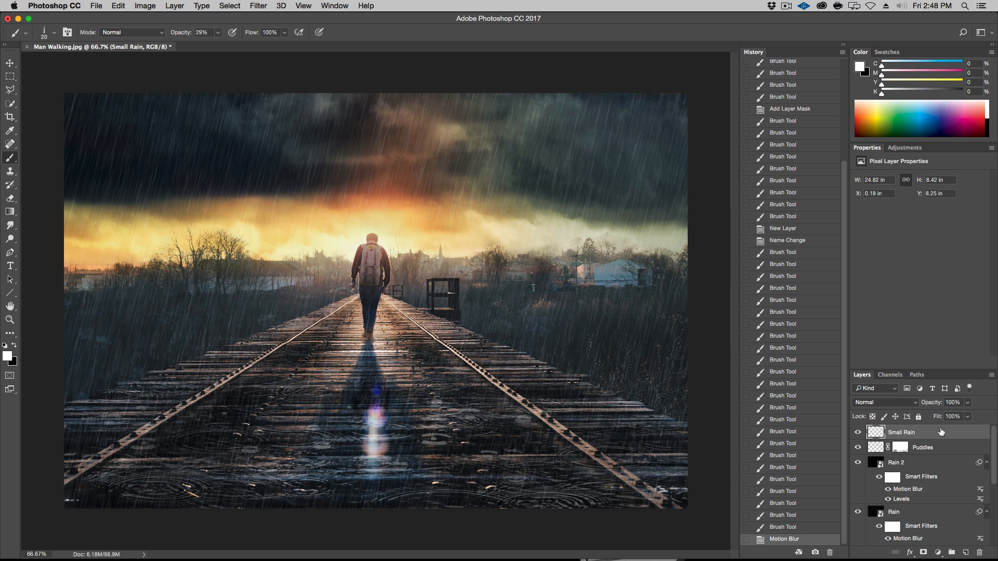
{"action": "key", "text": "super+alt+shift+e"}
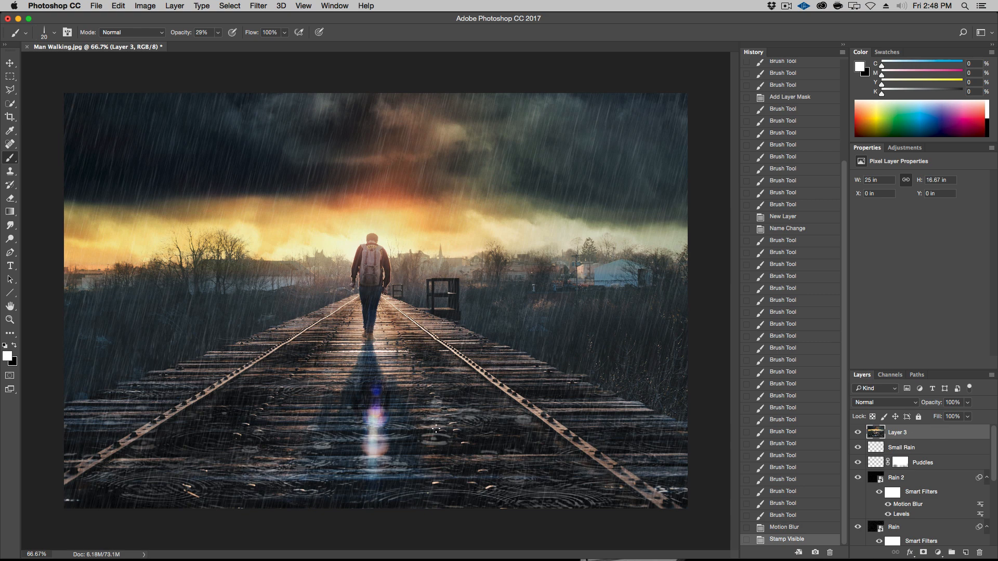
{"action": "double_click", "coordinate": [898, 432]}
{"action": "type", "text": "Everything"}
{"action": "key", "text": "Return"}
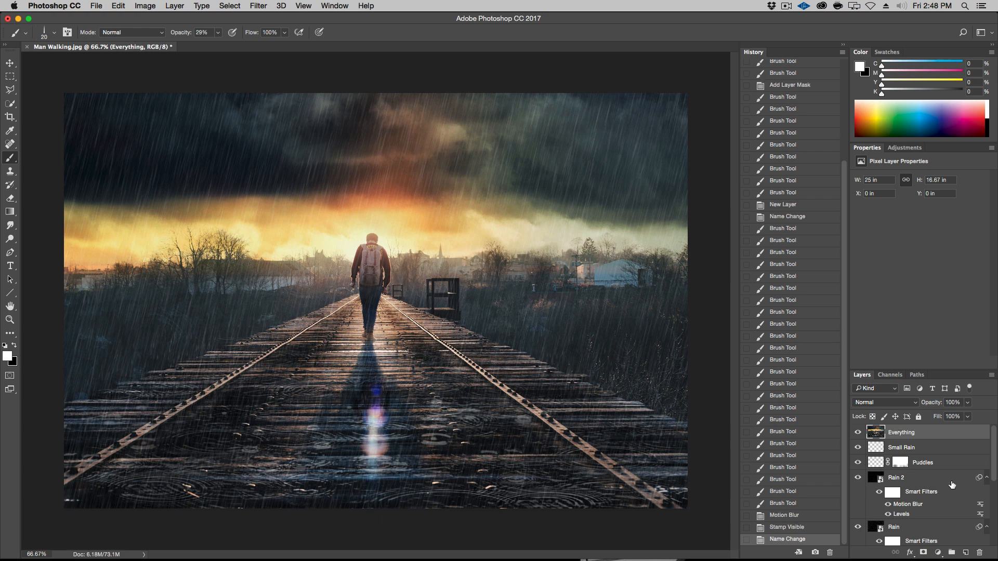
Convert the Everything layer to a smart object and open the Camera Raw Filter for it.
{"action": "right_click", "coordinate": [937, 437]}
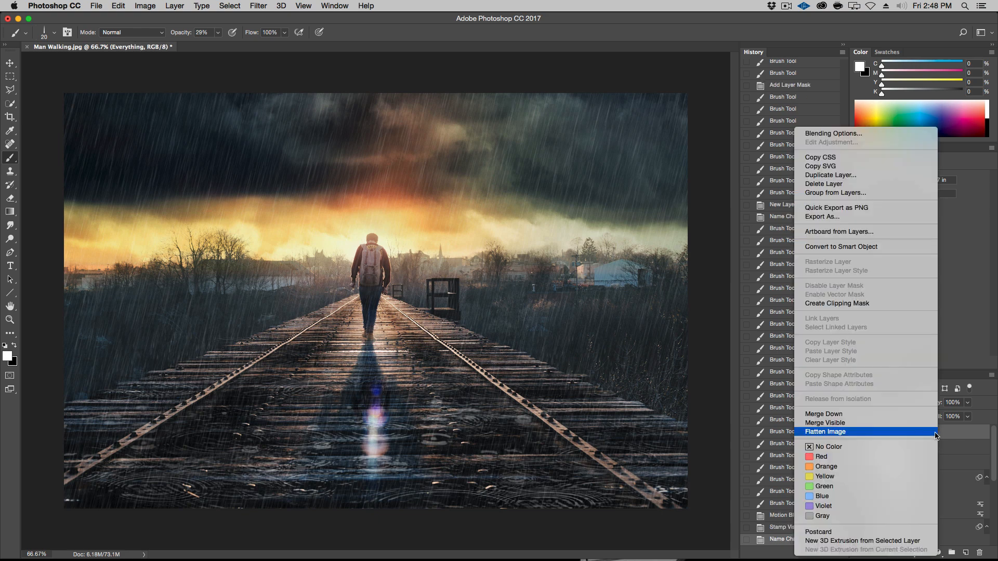
{"action": "left_click", "coordinate": [867, 248]}
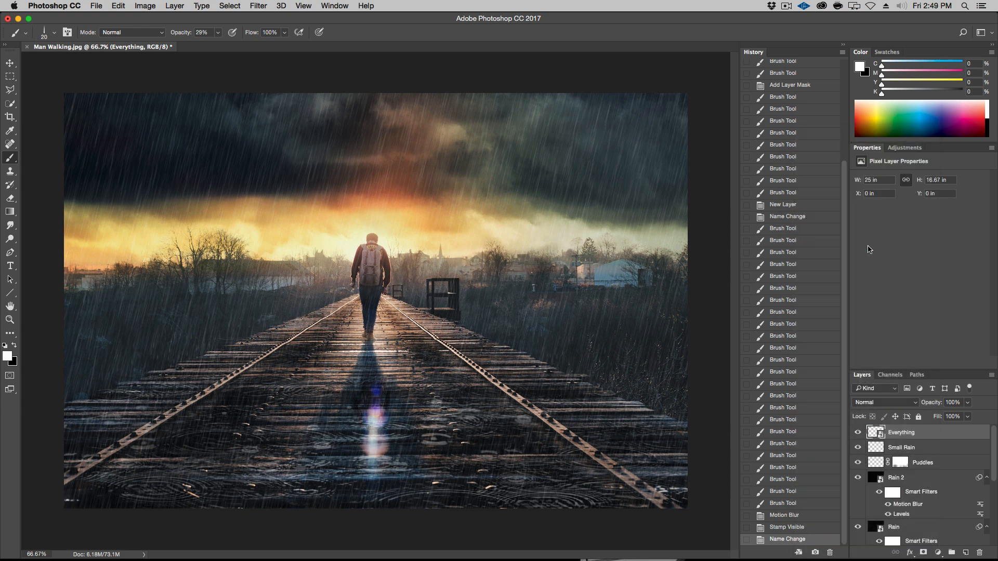
{"action": "left_click", "coordinate": [249, 4]}
{"action": "left_click", "coordinate": [295, 67]}
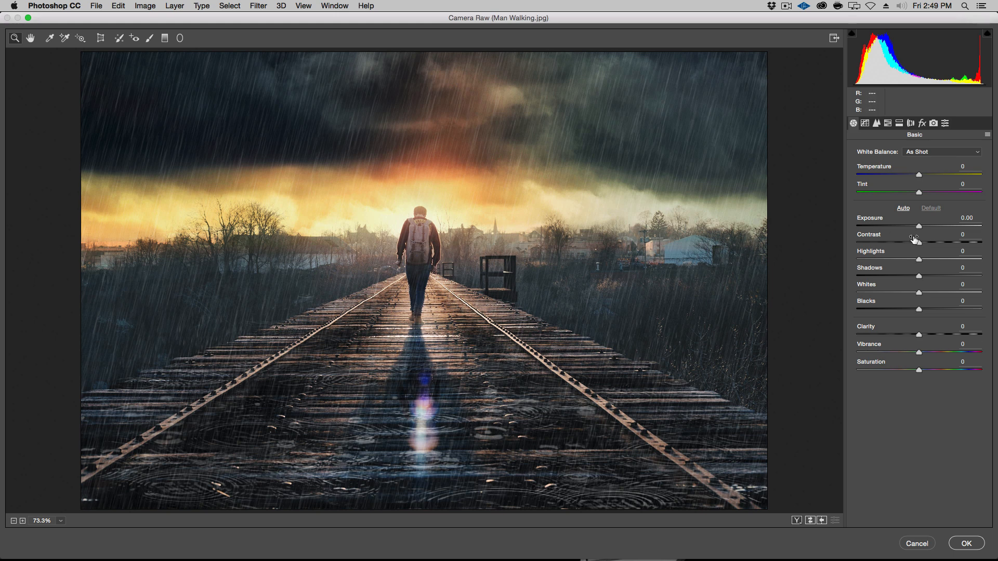
Raise the clarity to +24 and darken the edges with a post crop vignetting amount of -63.
{"action": "left_click", "coordinate": [933, 334]}
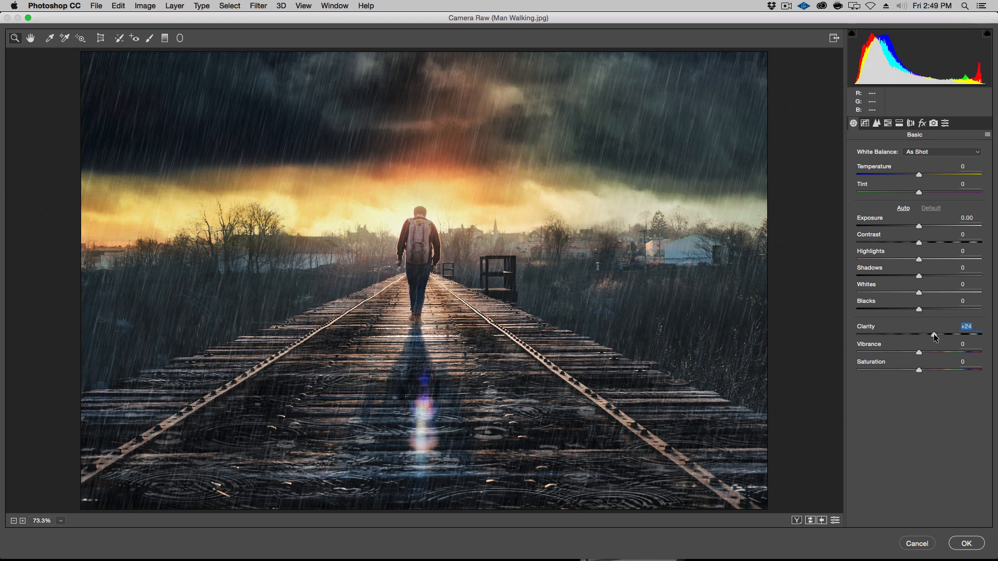
{"action": "left_click", "coordinate": [922, 124]}
{"action": "left_click_drag", "start_coordinate": [914, 300], "coordinate": [878, 303]}
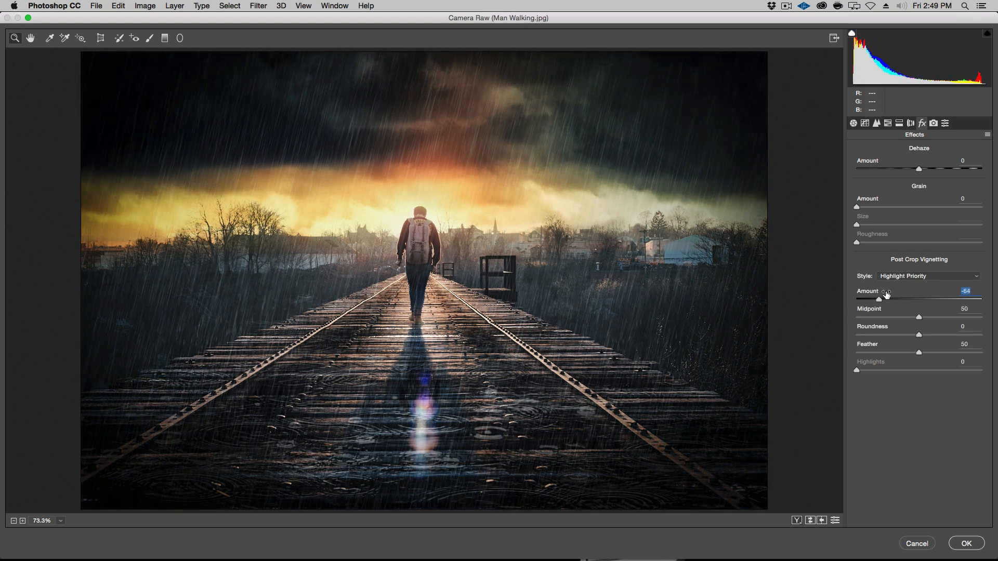
{"action": "left_click_drag", "start_coordinate": [879, 300], "coordinate": [880, 300]}
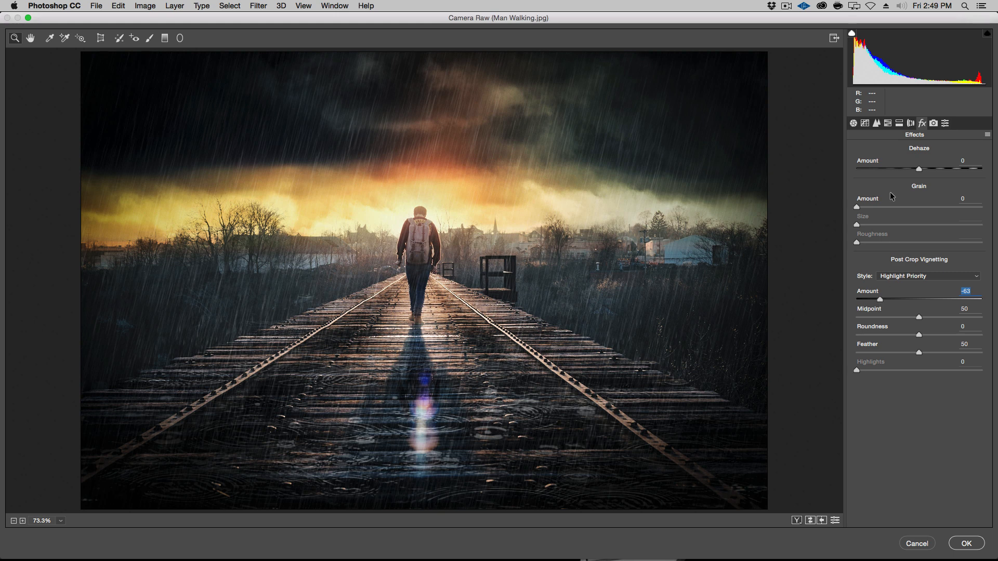
Split tone the image with highlights at hue 51 and saturation 40, and shadows at hue 215 and saturation 23.
{"action": "left_click", "coordinate": [897, 125]}
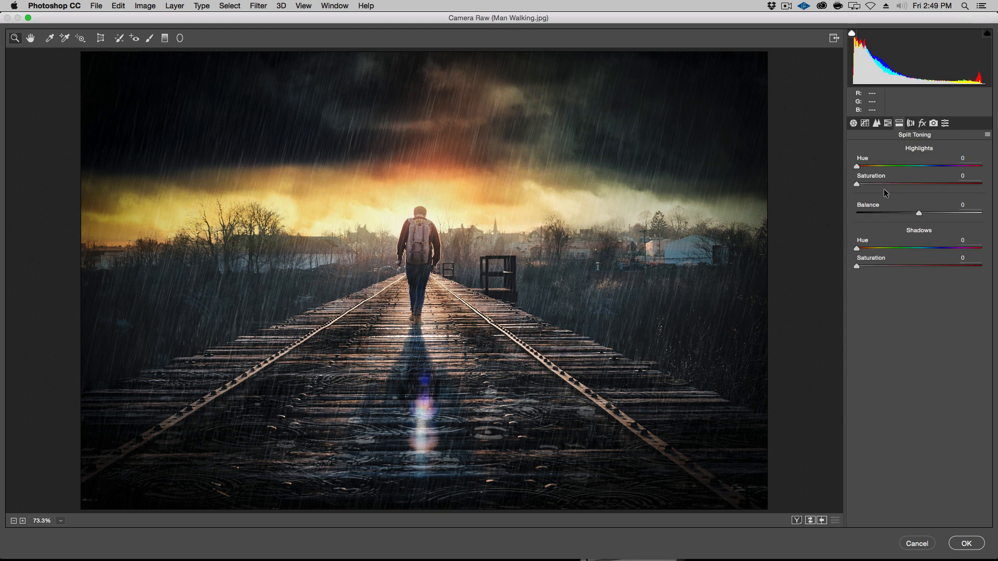
{"action": "left_click_drag", "start_coordinate": [908, 170], "coordinate": [874, 164]}
{"action": "left_click_drag", "start_coordinate": [857, 248], "coordinate": [930, 248]}
{"action": "left_click", "coordinate": [883, 266]}
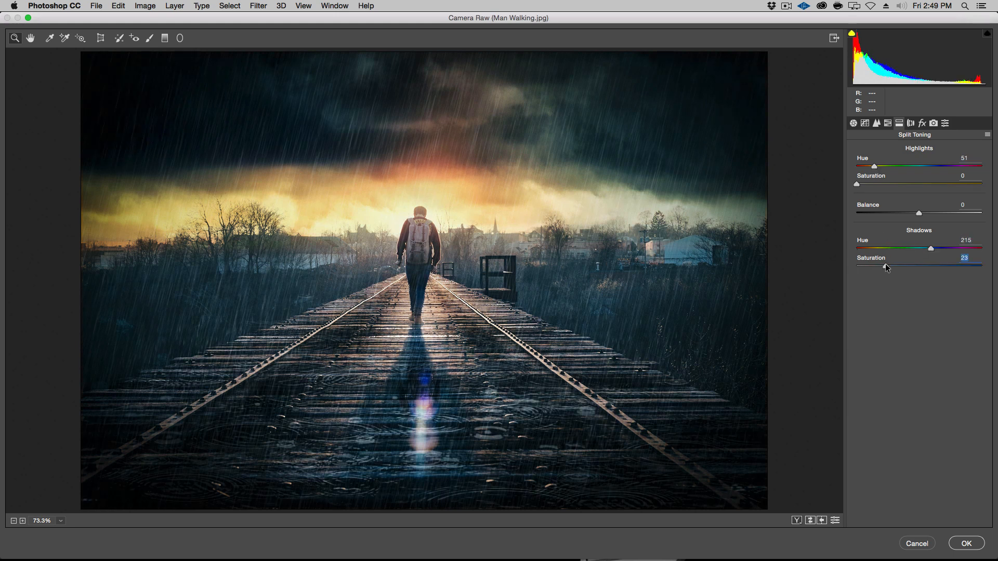
{"action": "left_click_drag", "start_coordinate": [872, 184], "coordinate": [907, 184]}
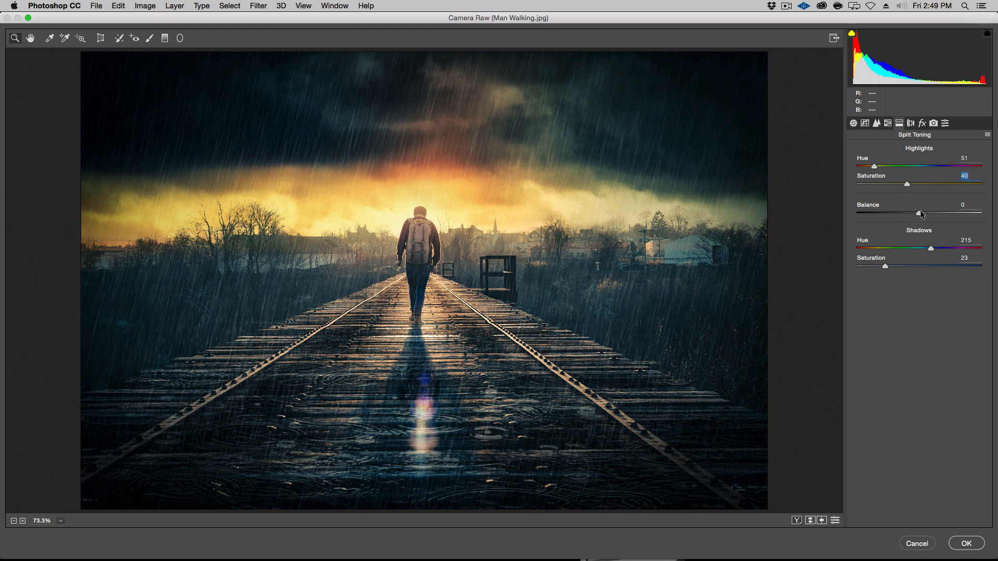
Set the split toning balance to +23, highlight saturation to 47 and shadow saturation to 28.
{"action": "mouse_move", "coordinate": [920, 213]}
{"action": "left_mouse_down"}
{"action": "mouse_move", "coordinate": [846, 210]}
{"action": "mouse_move", "coordinate": [981, 213]}
{"action": "mouse_move", "coordinate": [924, 221]}
{"action": "mouse_move", "coordinate": [933, 213]}
{"action": "left_mouse_up"}
{"action": "left_click", "coordinate": [915, 183]}
{"action": "left_click", "coordinate": [892, 265]}
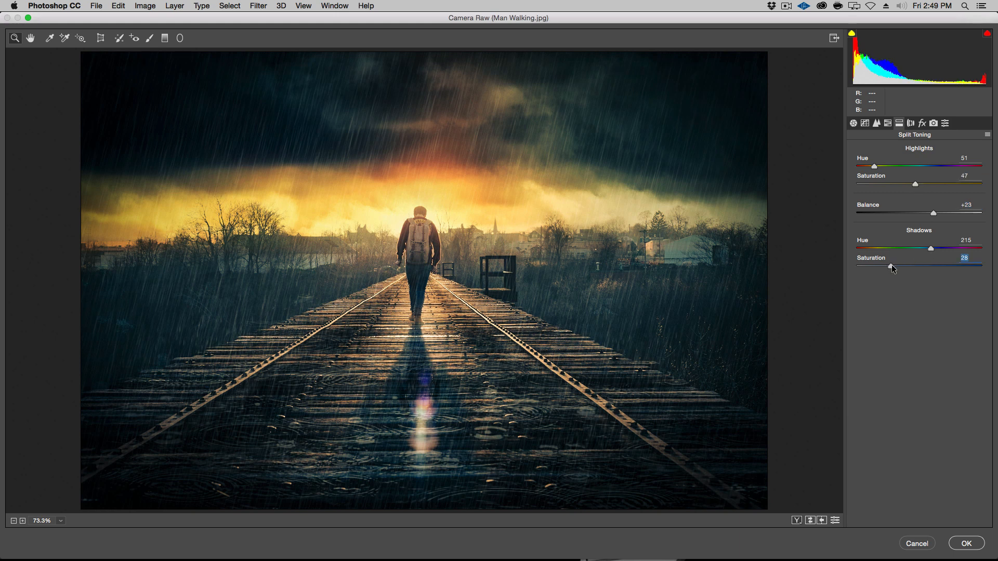
Set the basic exposure to +0.30 and clarity to +40, and slightly adjust the temperature and tint.
{"action": "left_click", "coordinate": [853, 123]}
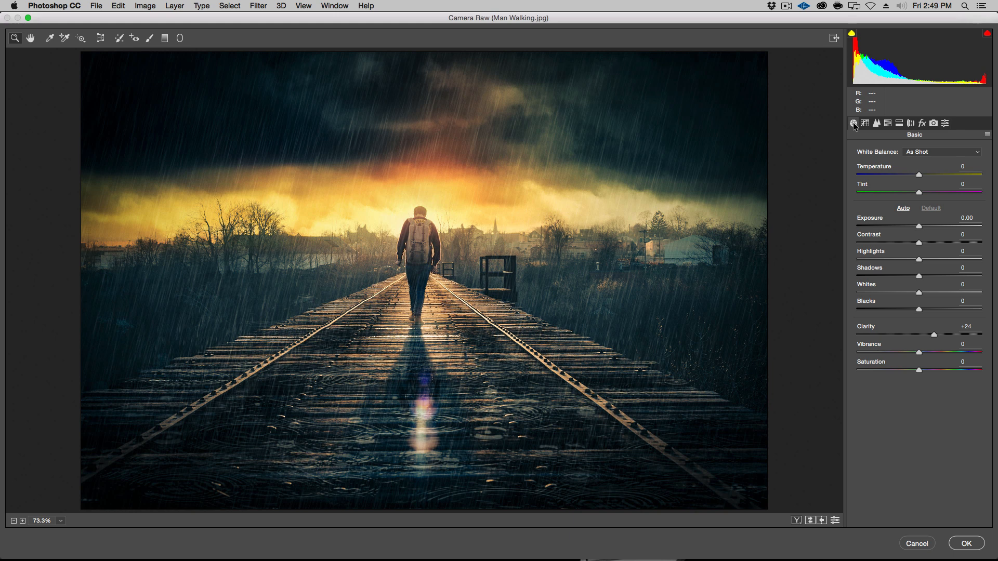
{"action": "left_click_drag", "start_coordinate": [920, 224], "coordinate": [924, 226]}
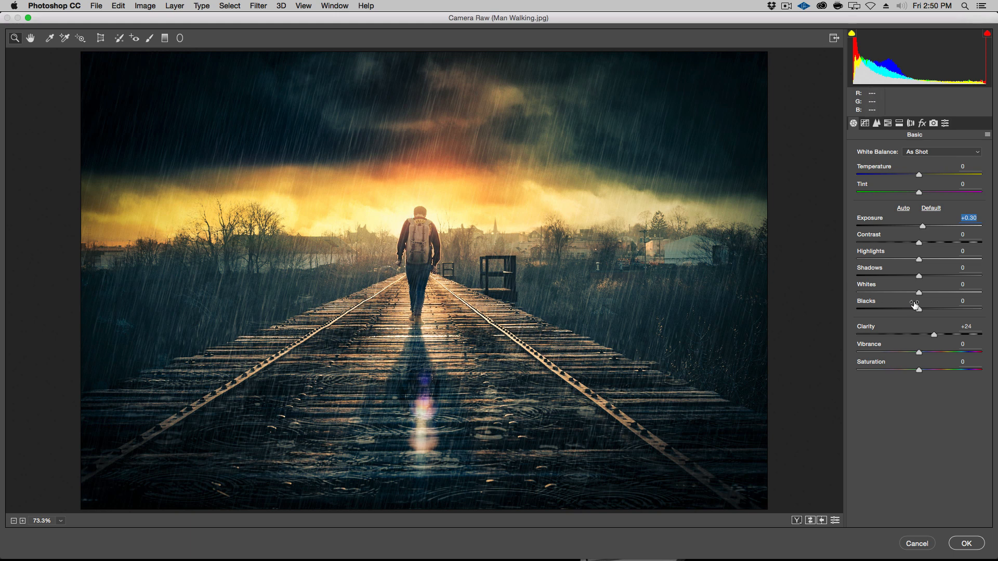
{"action": "left_click_drag", "start_coordinate": [937, 331], "coordinate": [943, 332]}
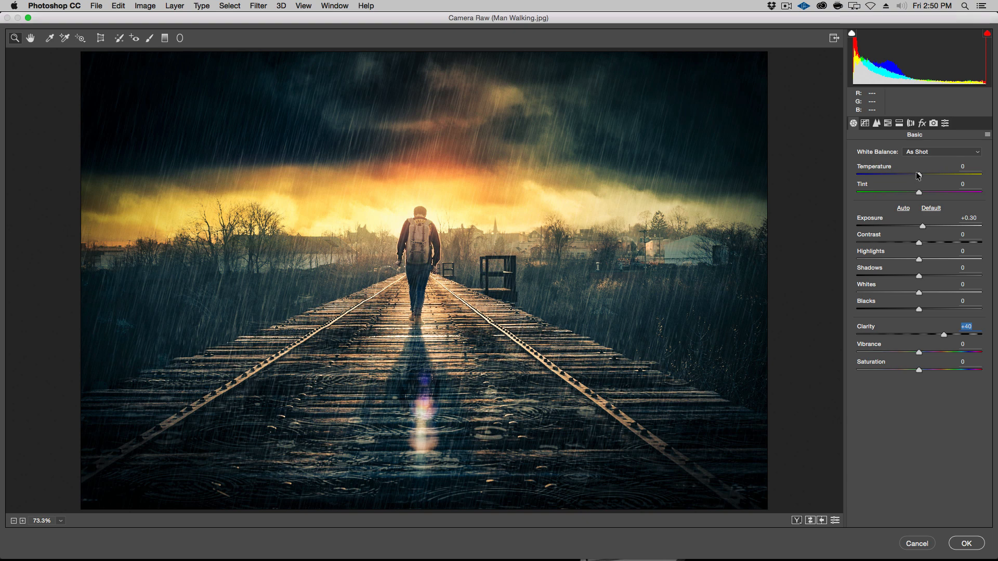
{"action": "left_click_drag", "start_coordinate": [918, 176], "coordinate": [922, 193]}
{"action": "left_click", "coordinate": [923, 192]}
Add a small amount of grain and apply the Camera Raw Filter to the Everything layer.
{"action": "left_click", "coordinate": [922, 123]}
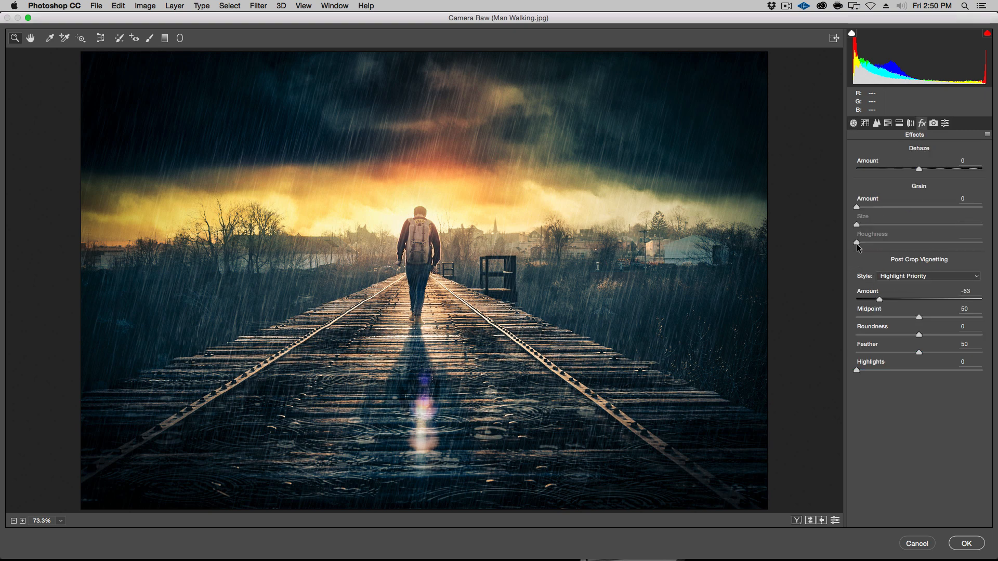
{"action": "left_click", "coordinate": [864, 207]}
{"action": "left_click_drag", "start_coordinate": [870, 208], "coordinate": [868, 208]}
{"action": "left_click", "coordinate": [966, 543]}
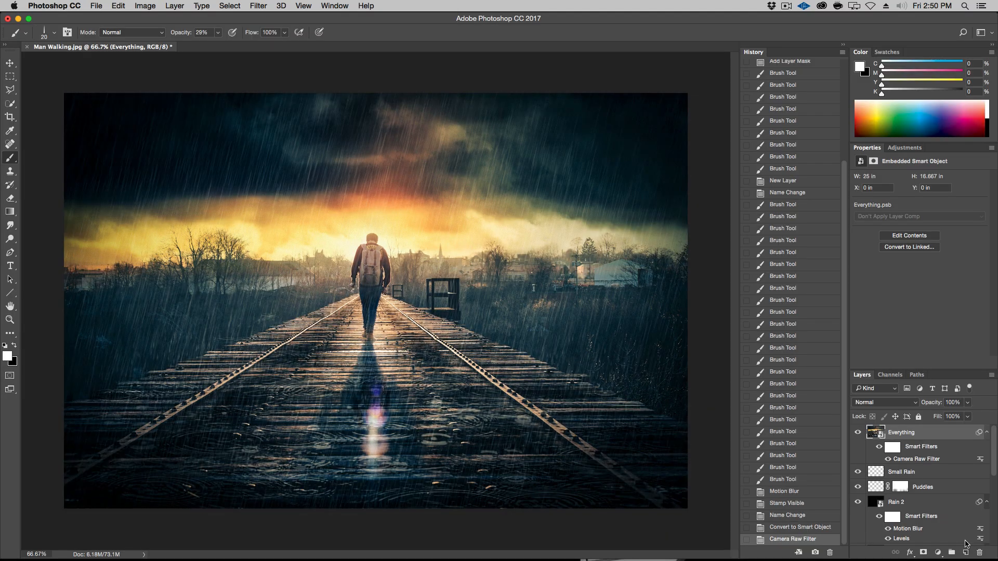